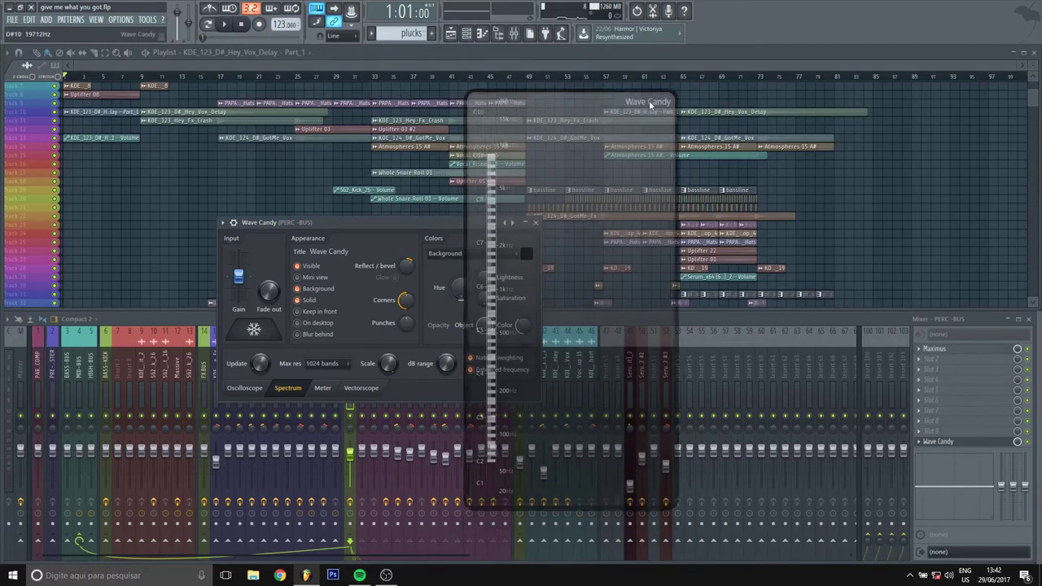
Move the PERC-BUS Wave Candy display away from its settings window and close that settings window.
left_click_drag(651, 84, 837, 84)
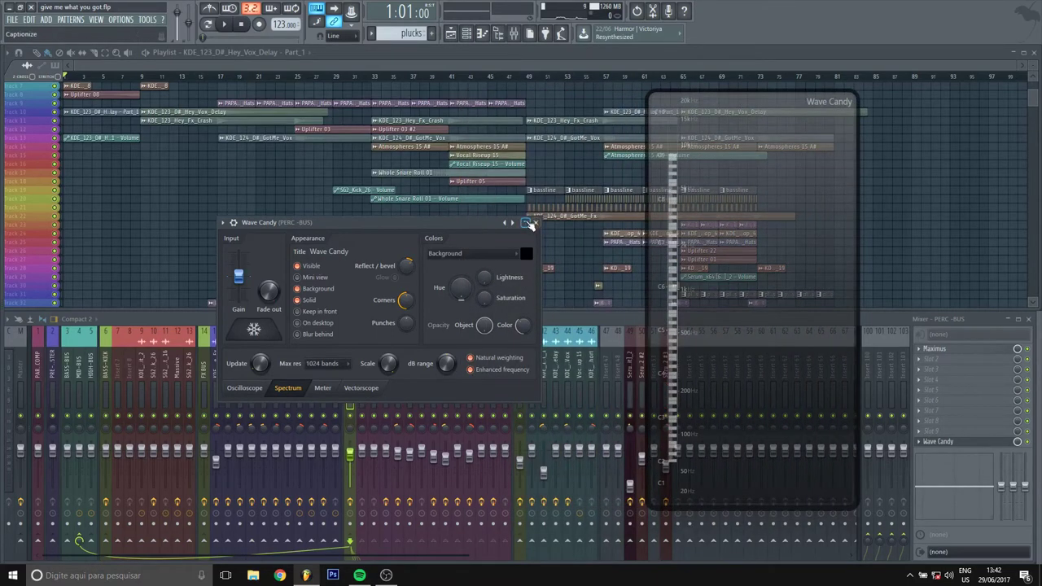
left_click(528, 222)
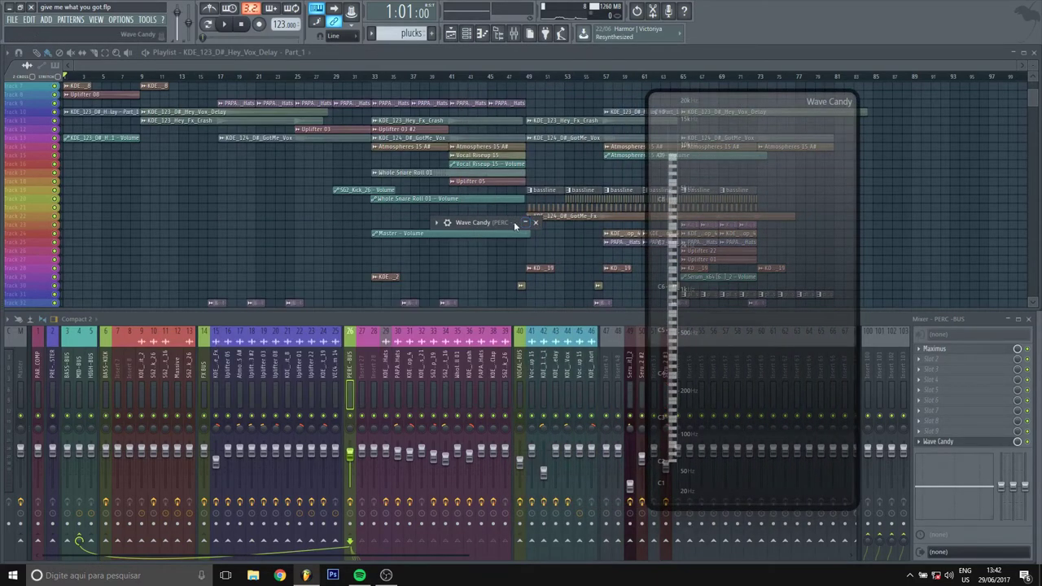
left_click(535, 223)
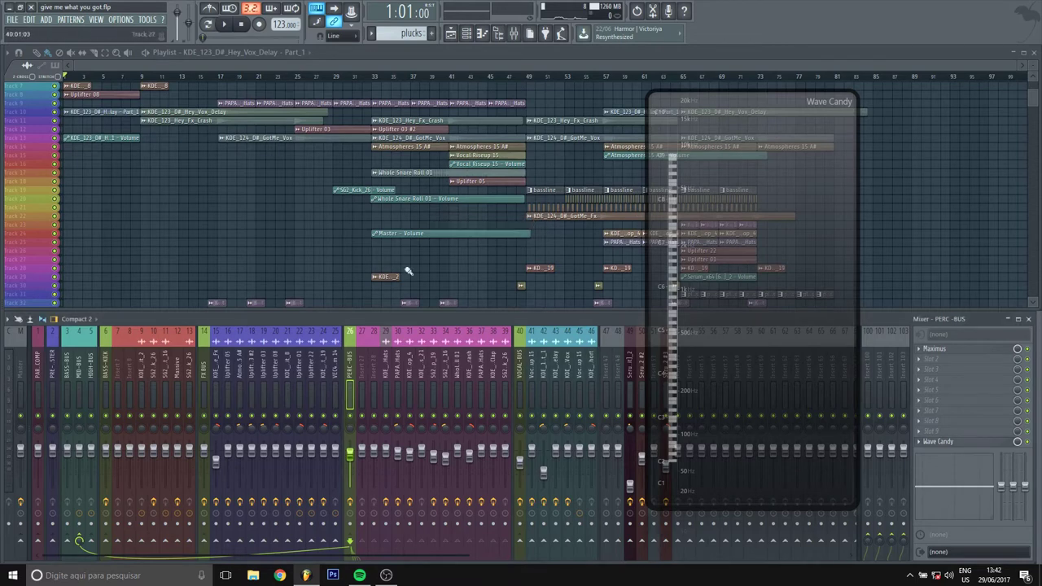
Make the Master track's Wave Candy spectrum visible and hide the PERC-BUS spectrum display.
left_click(22, 359)
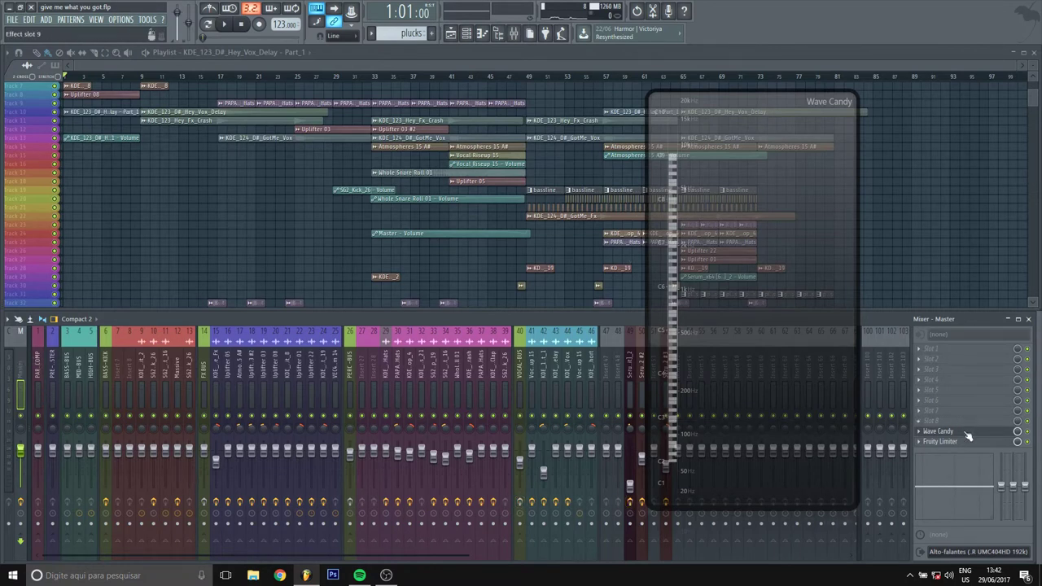
left_click(1002, 433)
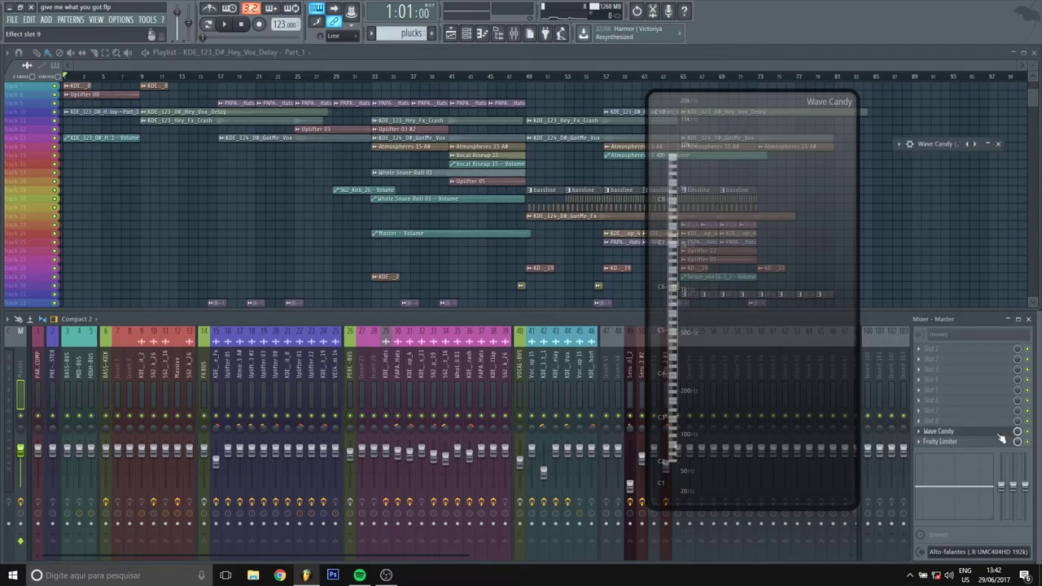
left_click(943, 143)
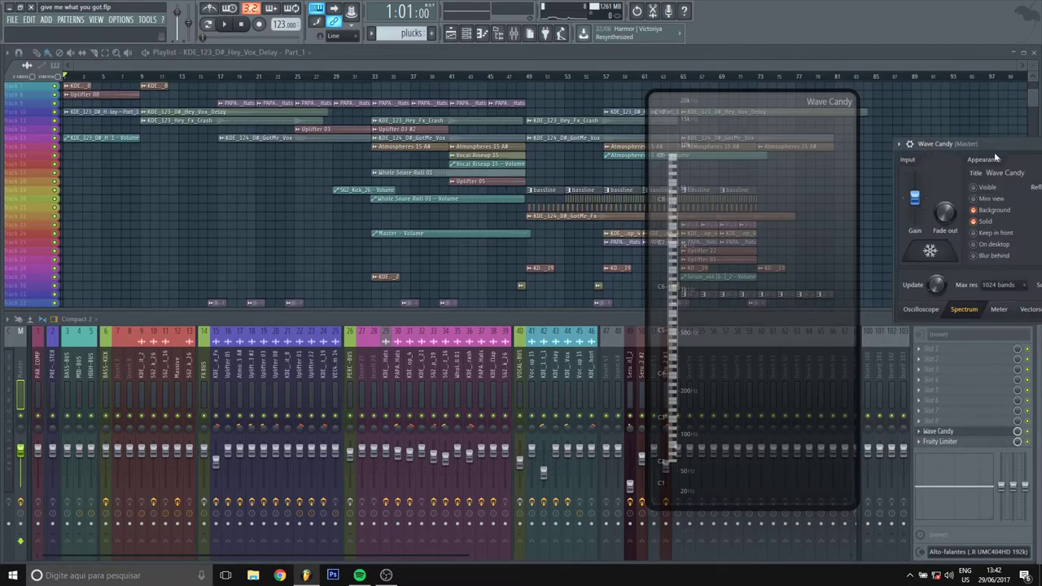
left_click(979, 189)
right_click(788, 98)
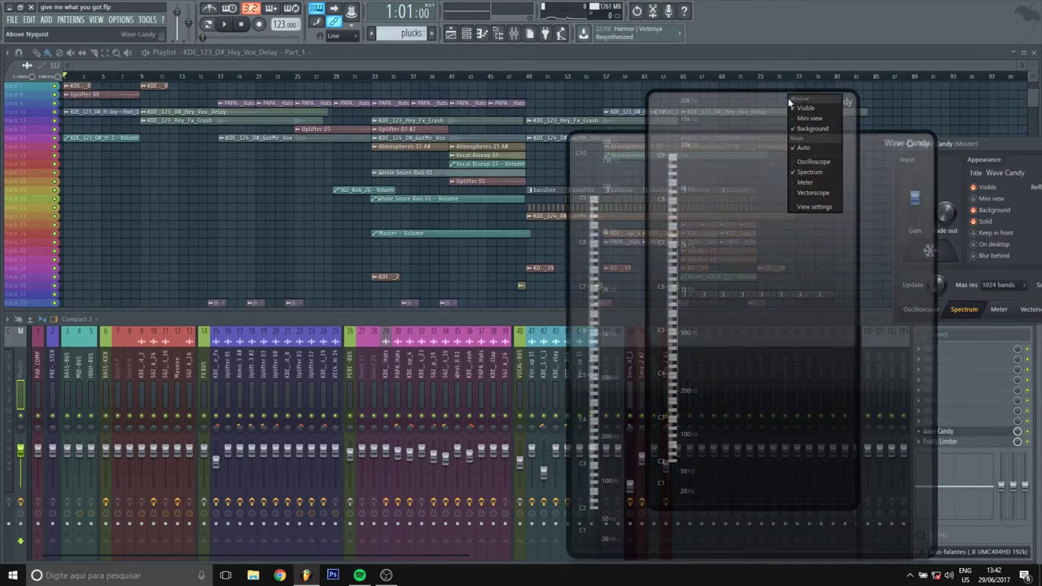
left_click(801, 109)
Reposition the Master spectrum over the playlist to inspect it, then hide it and close the Wave Candy settings.
left_click_drag(794, 139, 477, 81)
key("space")
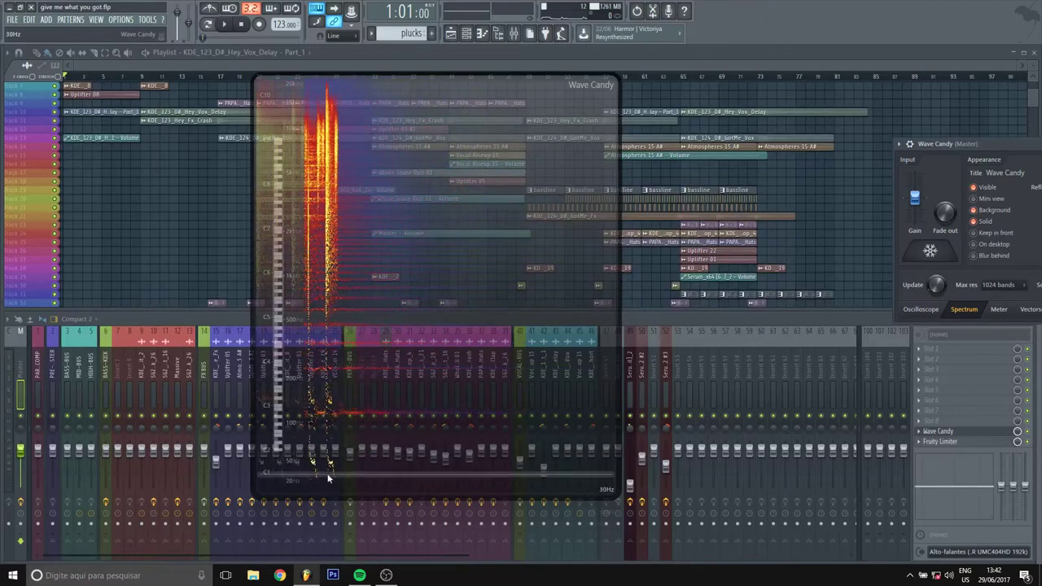
right_click(422, 81)
left_click(446, 96)
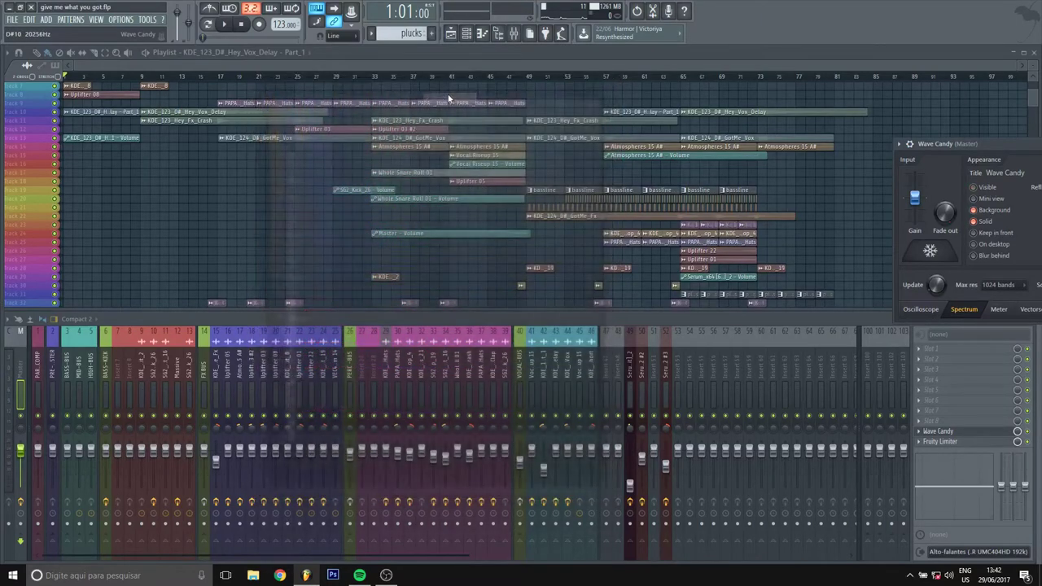
left_click_drag(988, 145, 882, 150)
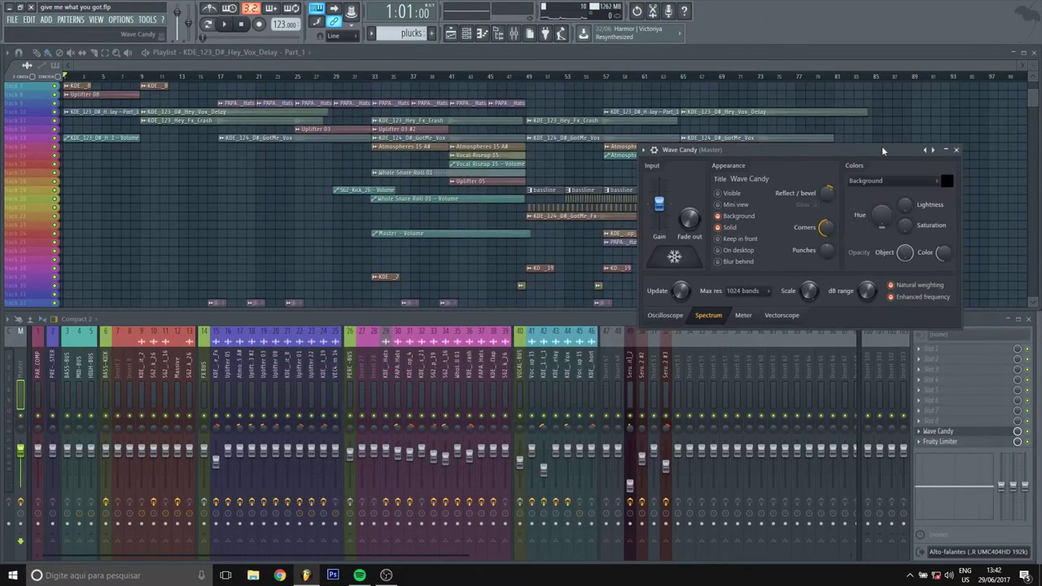
left_click(956, 151)
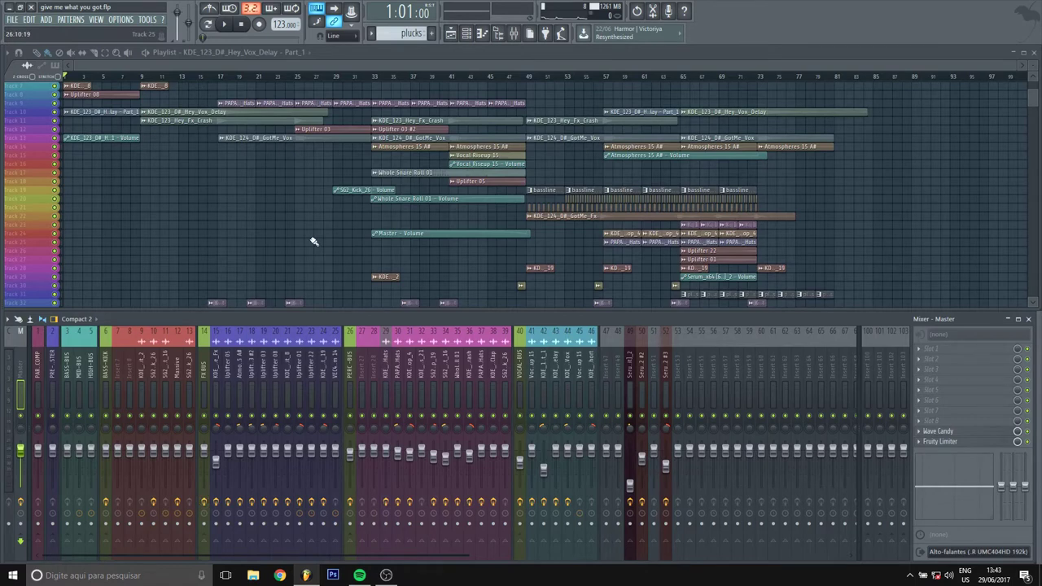
Select bars 33 to 49 in the playlist and pull down the faders of percussion mixer tracks 27 to 39.
scroll(446, 137, "up", 6)
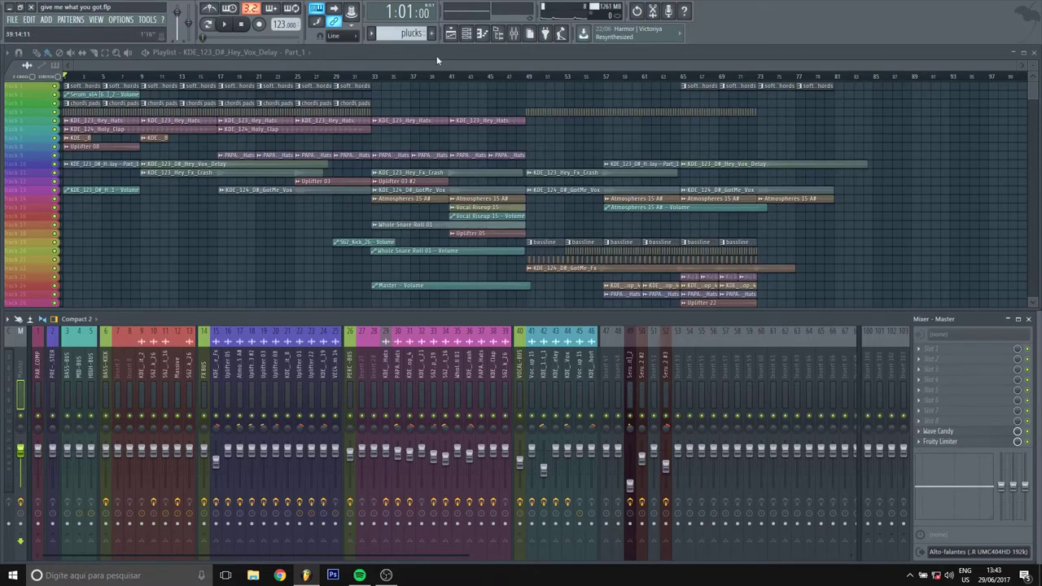
left_click_drag(373, 77, 530, 82)
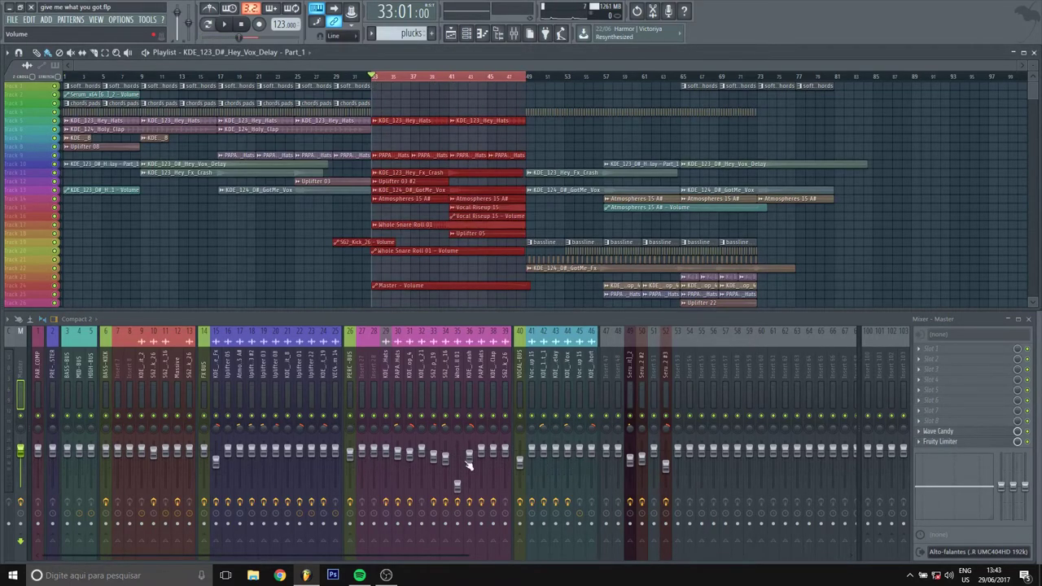
left_click(364, 453)
left_click_drag(374, 450, 409, 486)
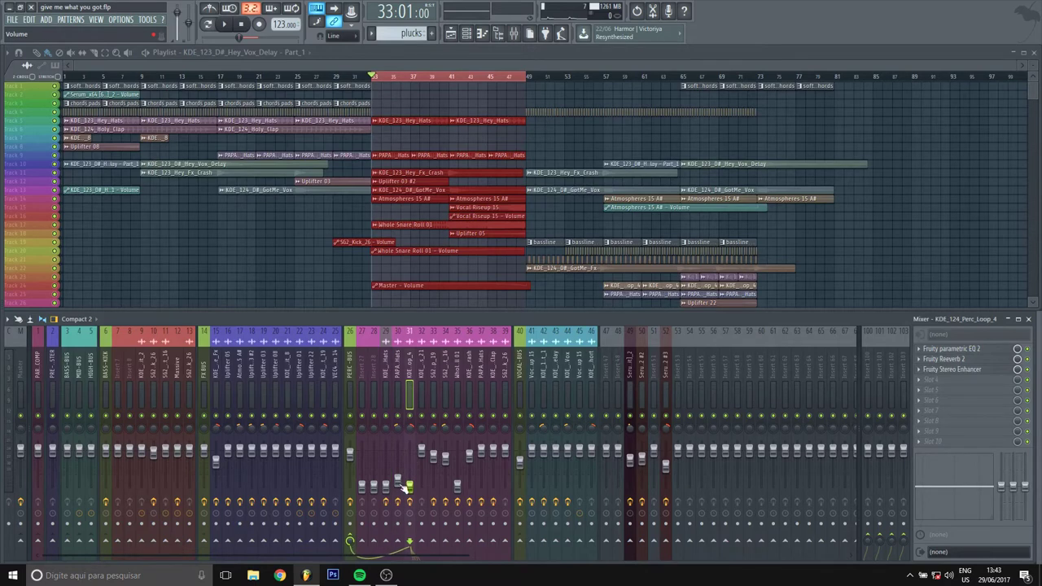
left_click_drag(421, 451, 445, 486)
left_click_drag(469, 450, 505, 481)
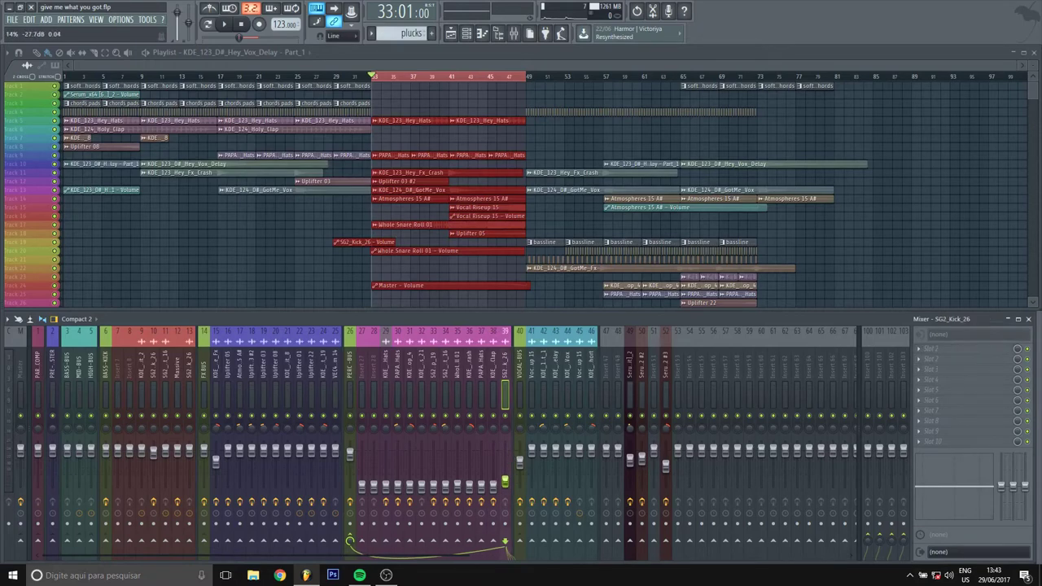
Listen briefly to bars 33 to 49, clear that selection, and play bars 49 to 73 instead.
key("space")
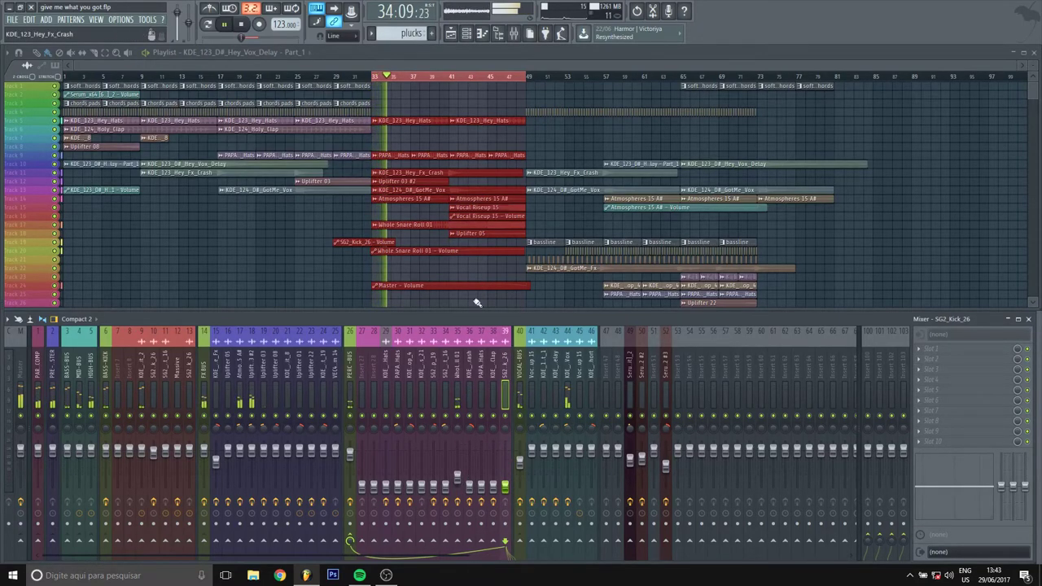
key("space")
key("ctrl+d")
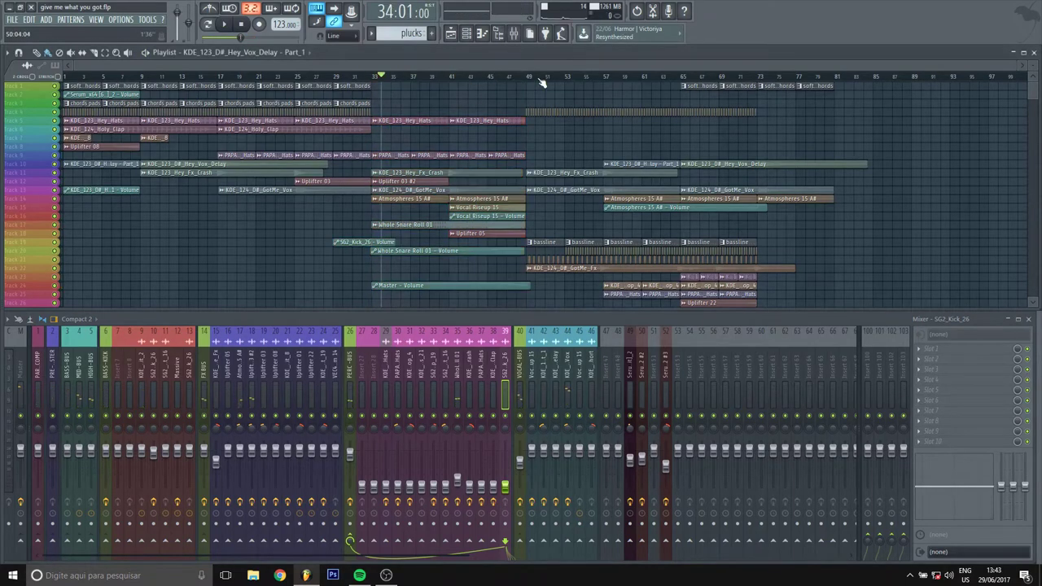
left_click_drag(531, 78, 752, 79)
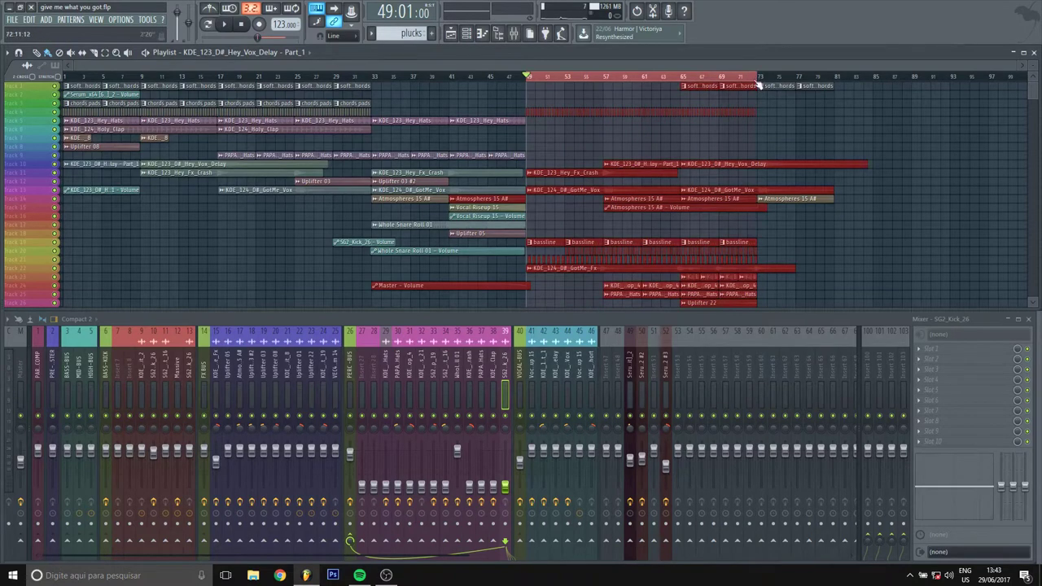
key("space")
Try raising the SG2_Kick_26 fader during playback, then bring up the SG2_Clap_19 fader.
left_click_drag(505, 487, 505, 453)
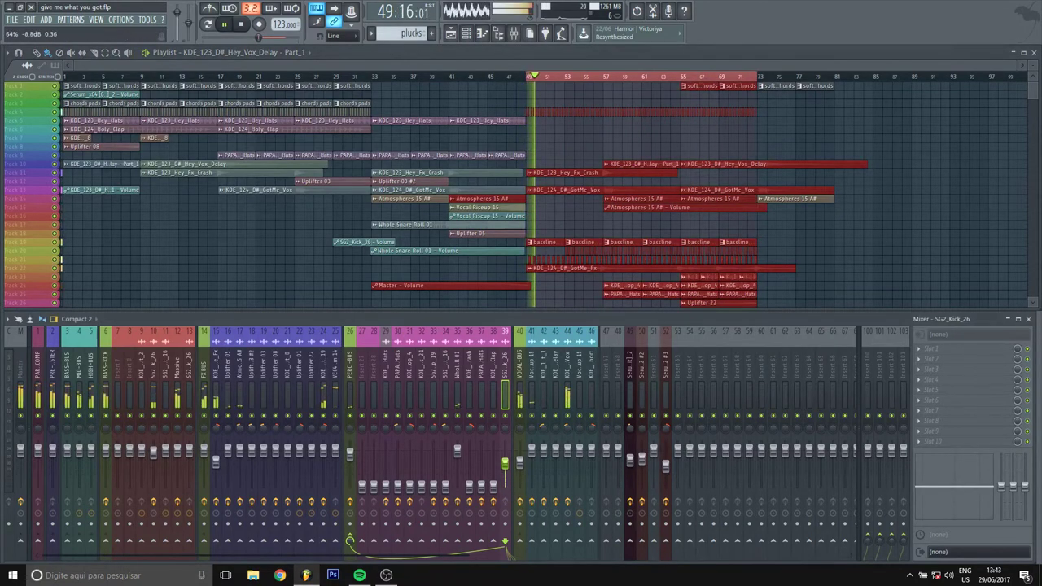
left_click(492, 487)
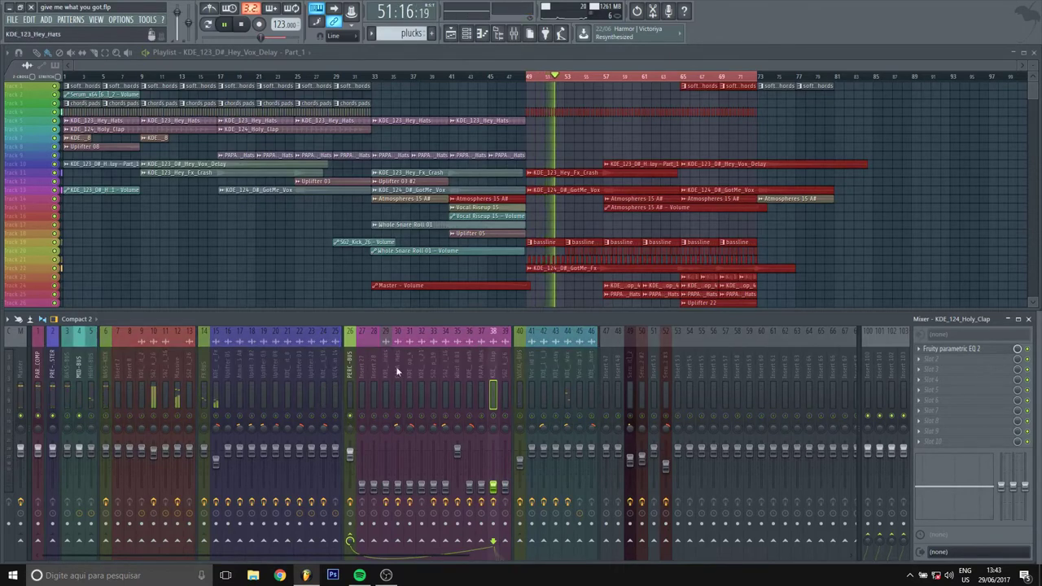
scroll(492, 210, "down", 1)
left_click_drag(433, 487, 433, 454)
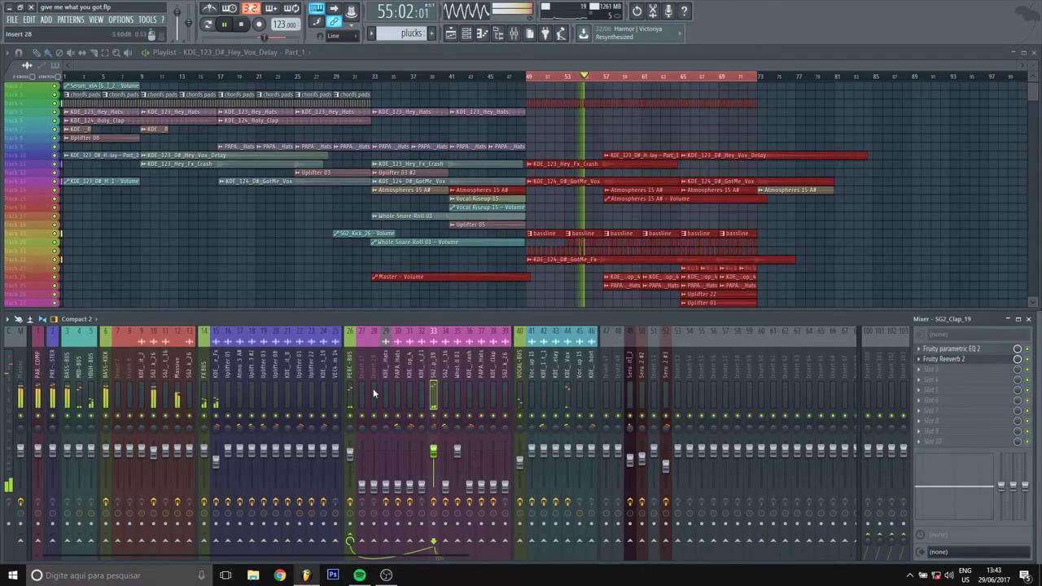
Raise the faders of mixer tracks 31 and 32, and set SG2_Clap_19 and PAPA_Drums_3 hats to about -5.4 dB and -8.4 dB.
left_click_drag(421, 487, 410, 462)
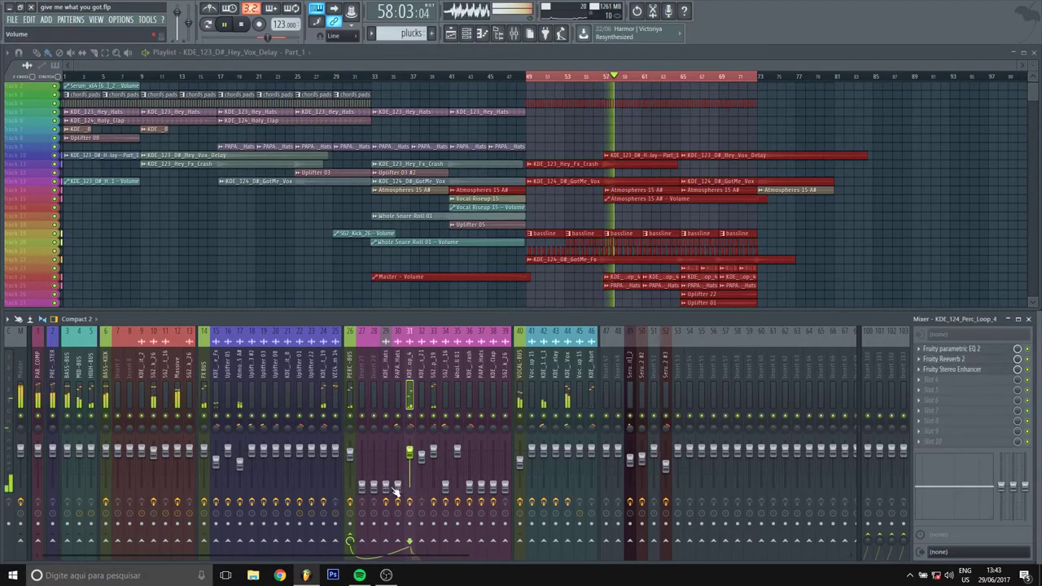
left_click_drag(434, 487, 433, 456)
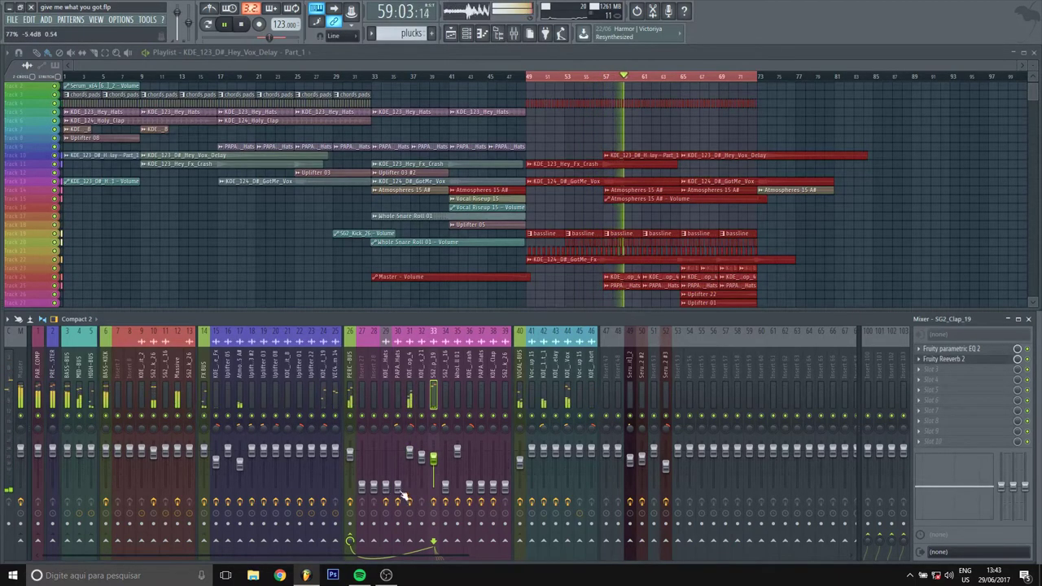
left_click_drag(397, 487, 397, 462)
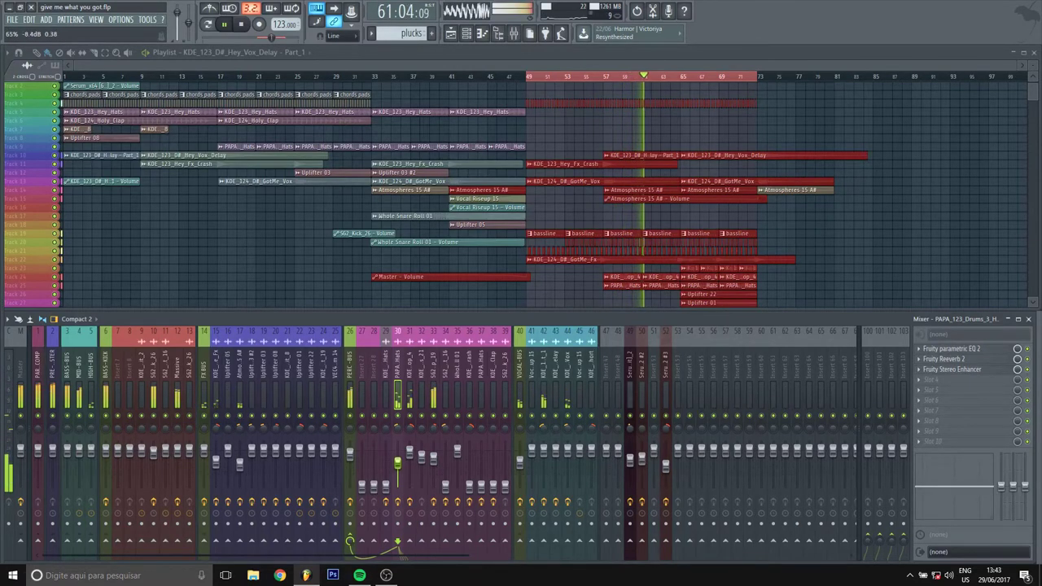
Raise the KDE_123_Hey_Hats fader and those of tracks 36 to 39, setting SG2_Hat_16 to about -3.0 dB.
left_click(386, 486)
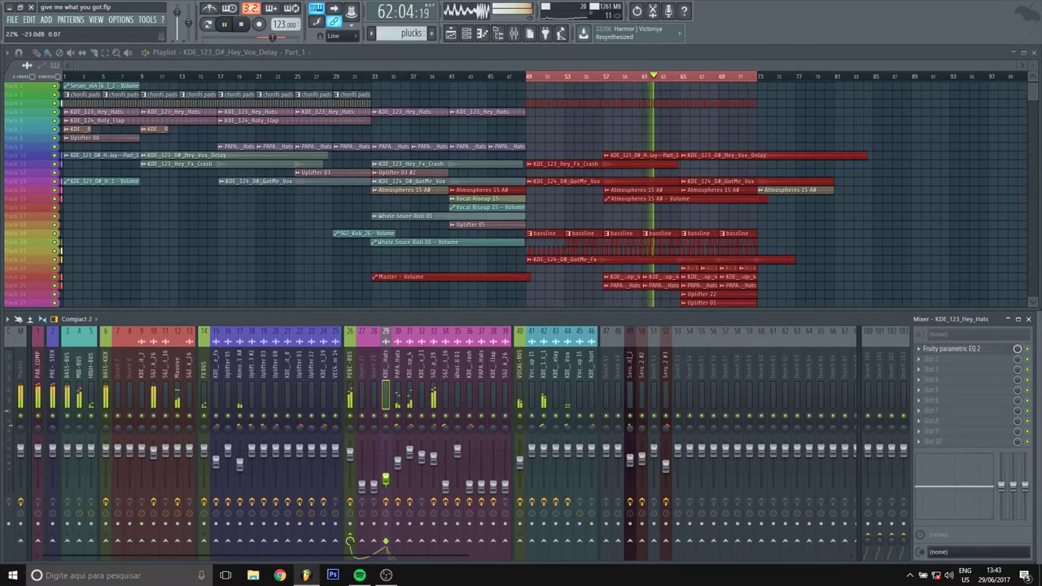
mouse_move(386, 472)
left_mouse_down()
mouse_move(386, 460)
mouse_move(373, 473)
left_mouse_up()
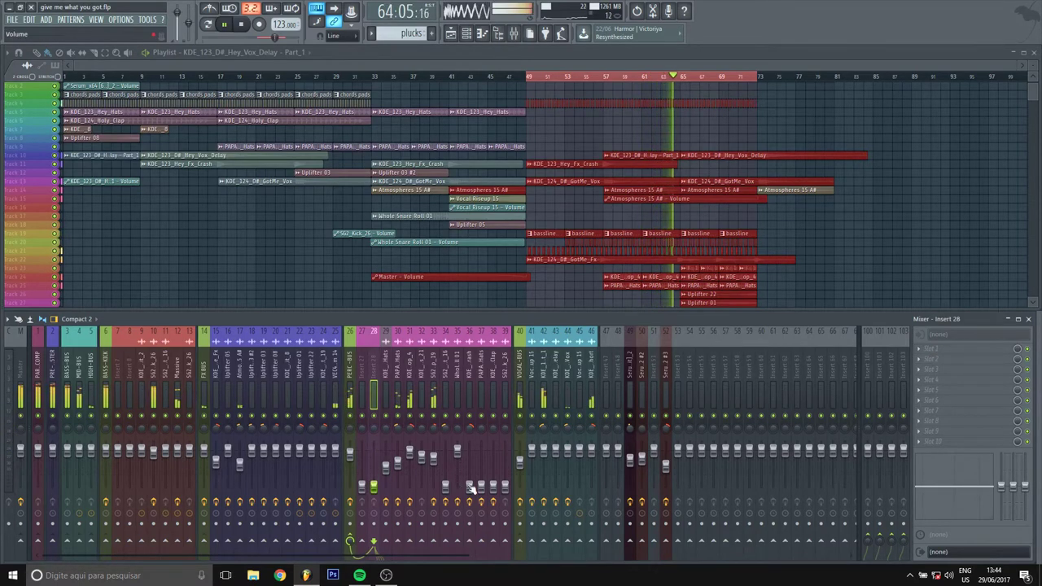
left_click_drag(470, 487, 445, 442)
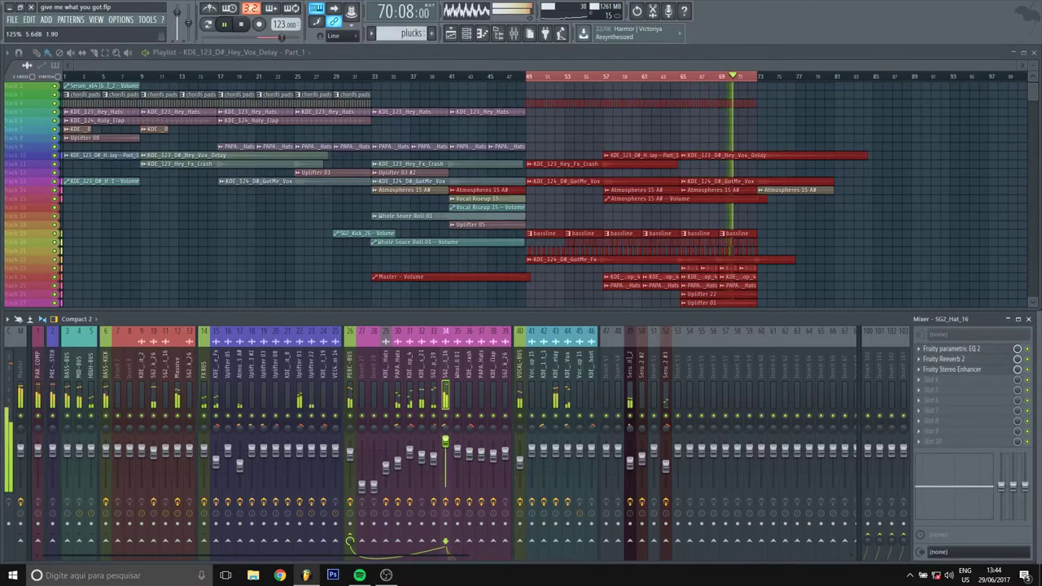
left_click_drag(446, 444, 445, 452)
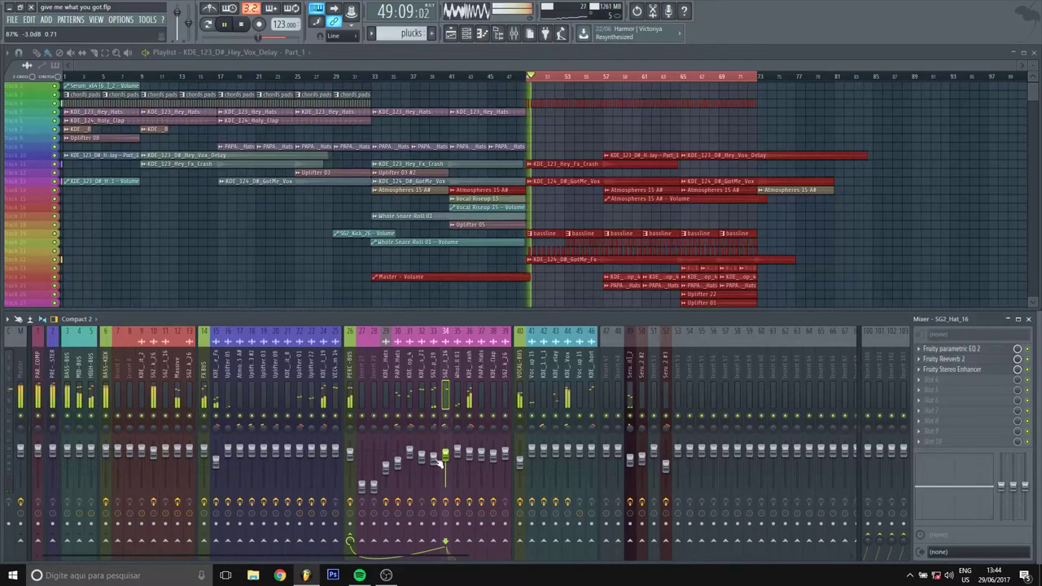
Fine-tune the faders of mixer tracks 29 to 32 and raise the faders of tracks 27 and 28.
left_click_drag(421, 454, 385, 472)
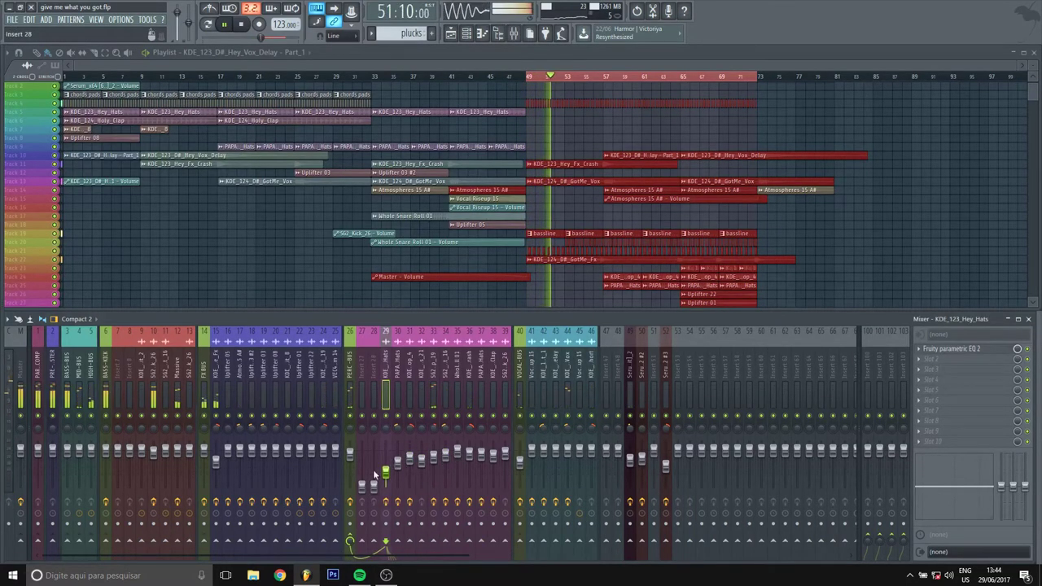
left_click_drag(361, 486, 385, 466)
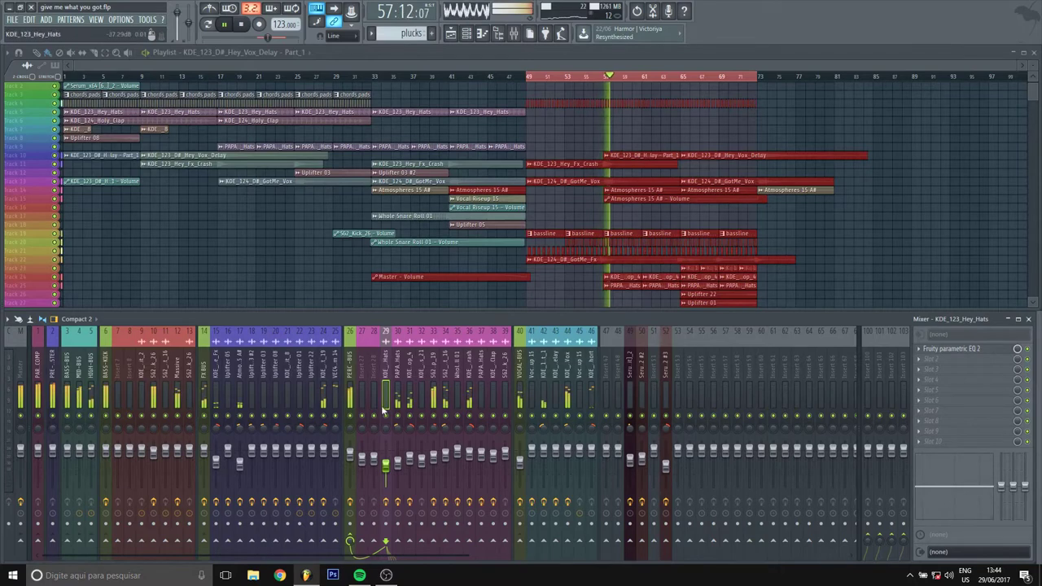
Replay from around bar 56, lower the fader of vocal mixer track 46 to about -9.5 dB, and stop playback.
scroll(615, 259, "down", 3)
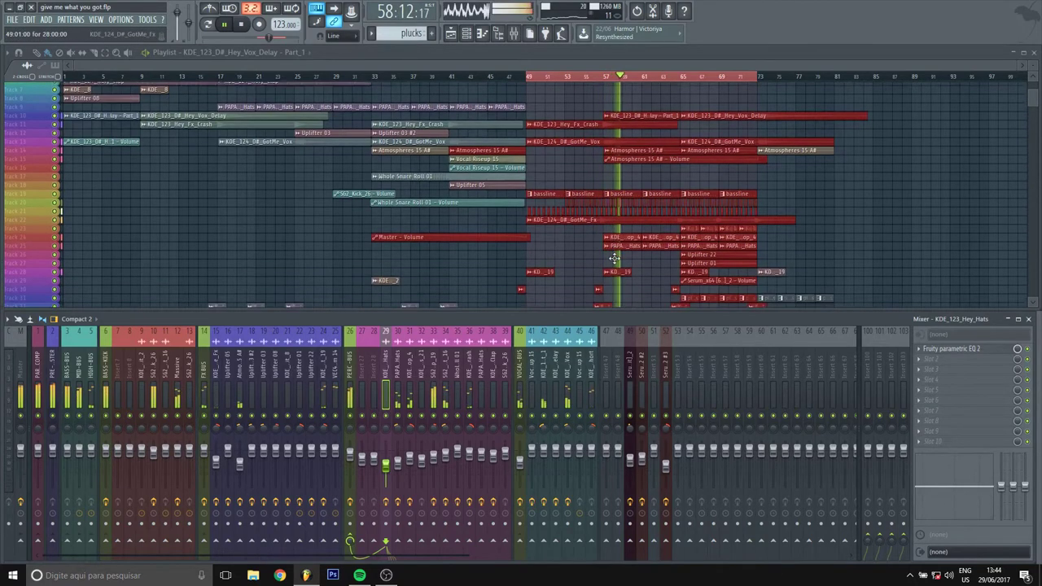
scroll(615, 259, "down", 8)
left_click(602, 78)
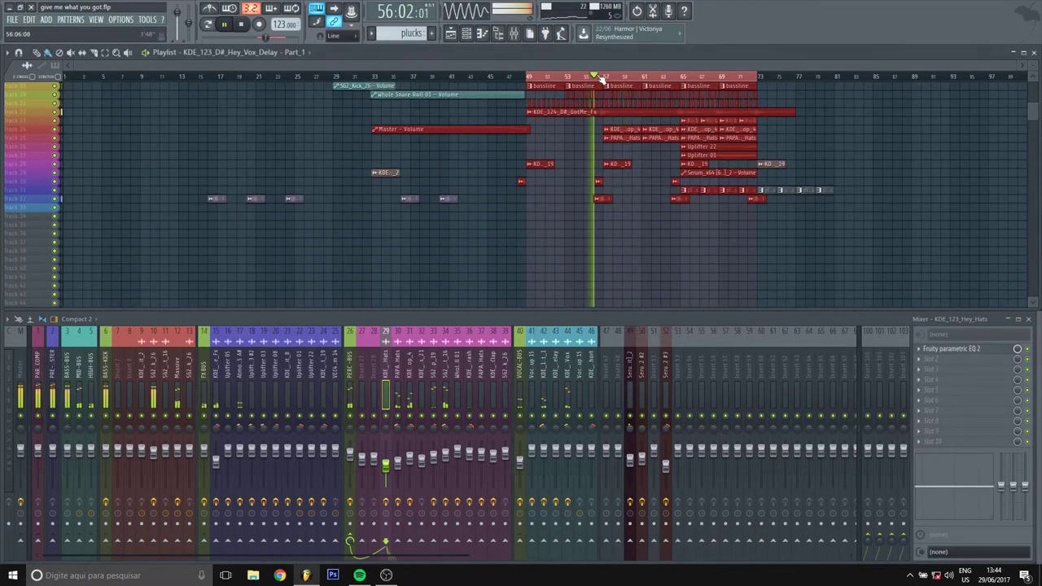
left_click(591, 464)
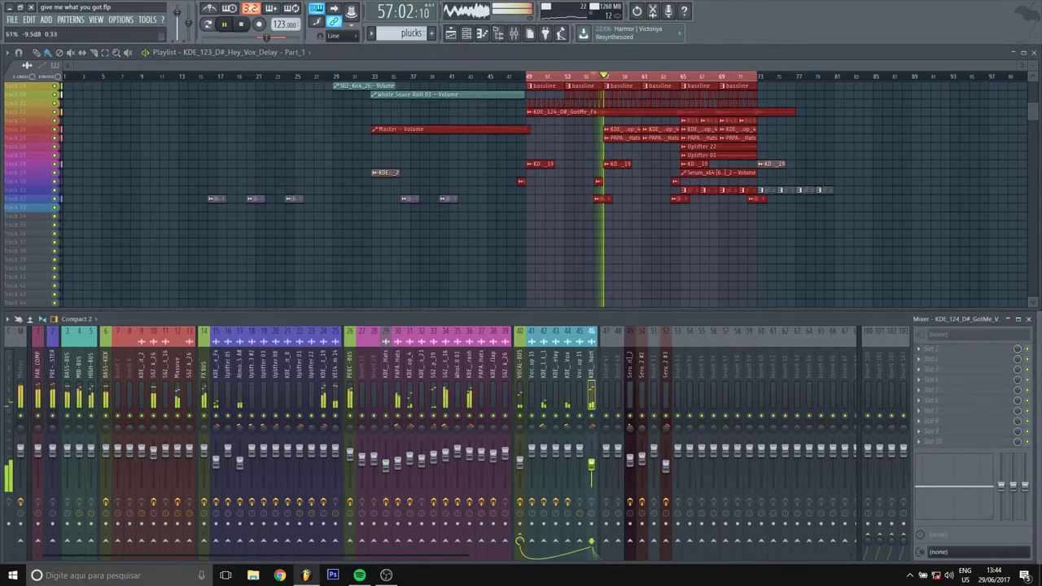
left_click(610, 76)
left_click(595, 77)
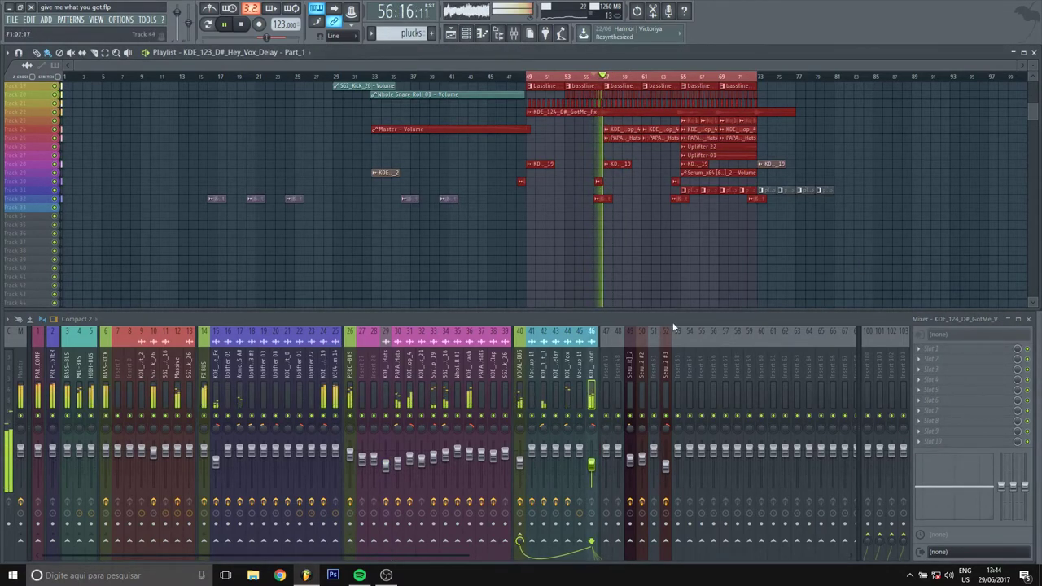
key("space")
scroll(572, 232, "up", 5)
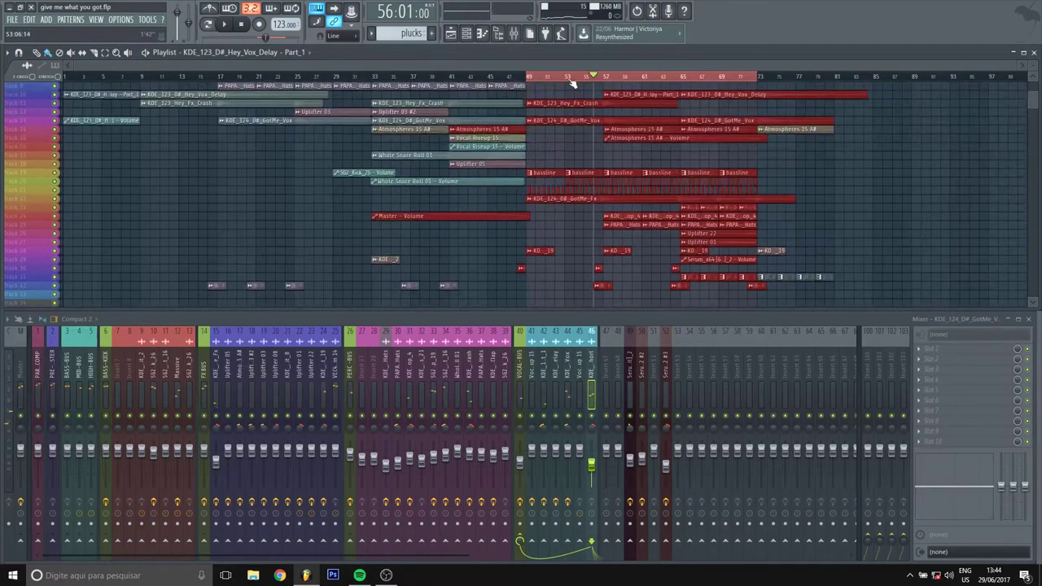
Replay the arrangement from just before bar 56 to hear the KDE_124_D#_GotMe_Vox_Short clip.
left_click(567, 76)
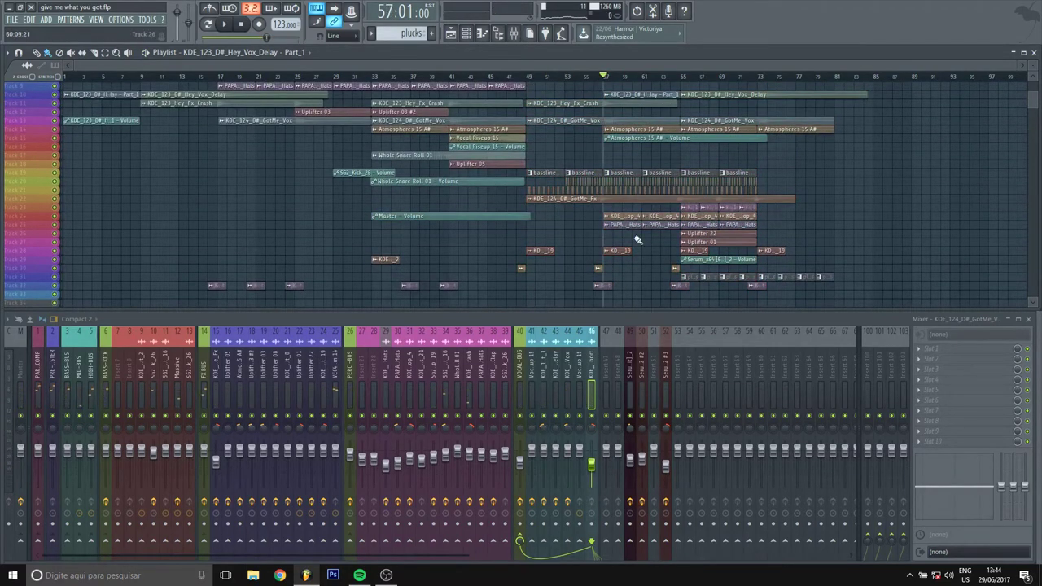
scroll(627, 245, "up", 5)
scroll(579, 263, "up", 3)
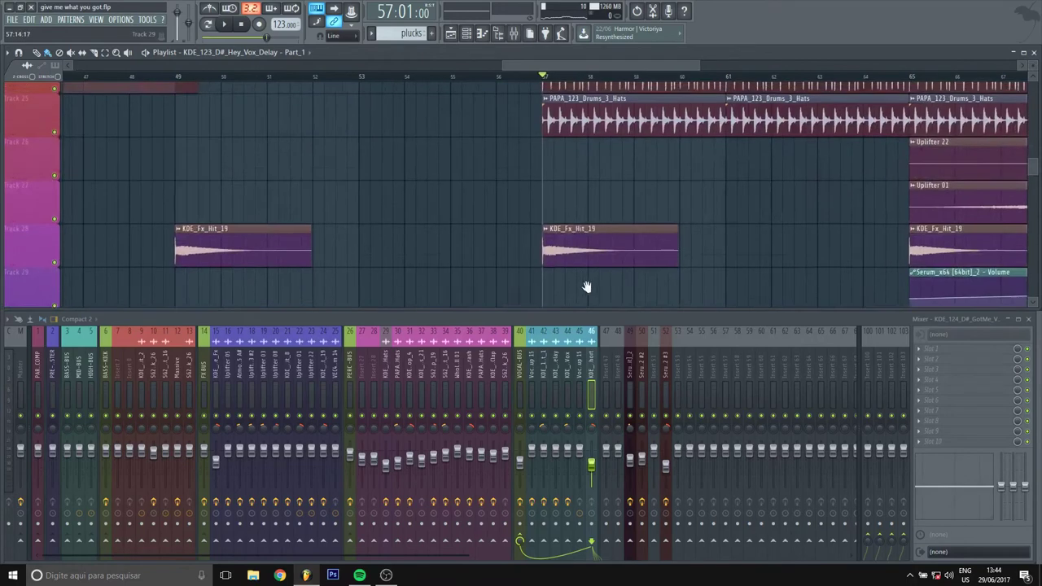
scroll(586, 286, "down", 5)
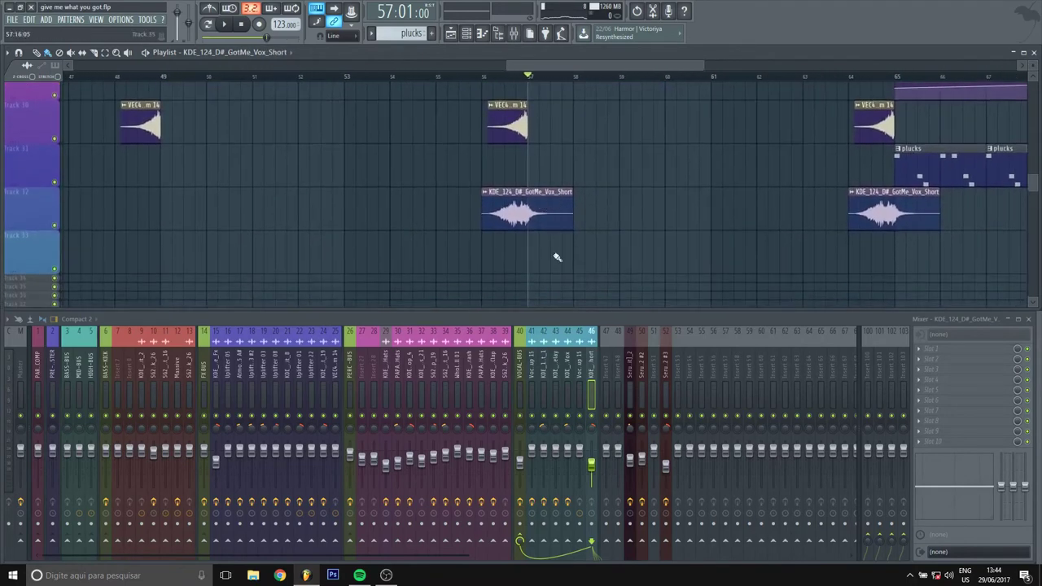
left_click(470, 78)
key("space")
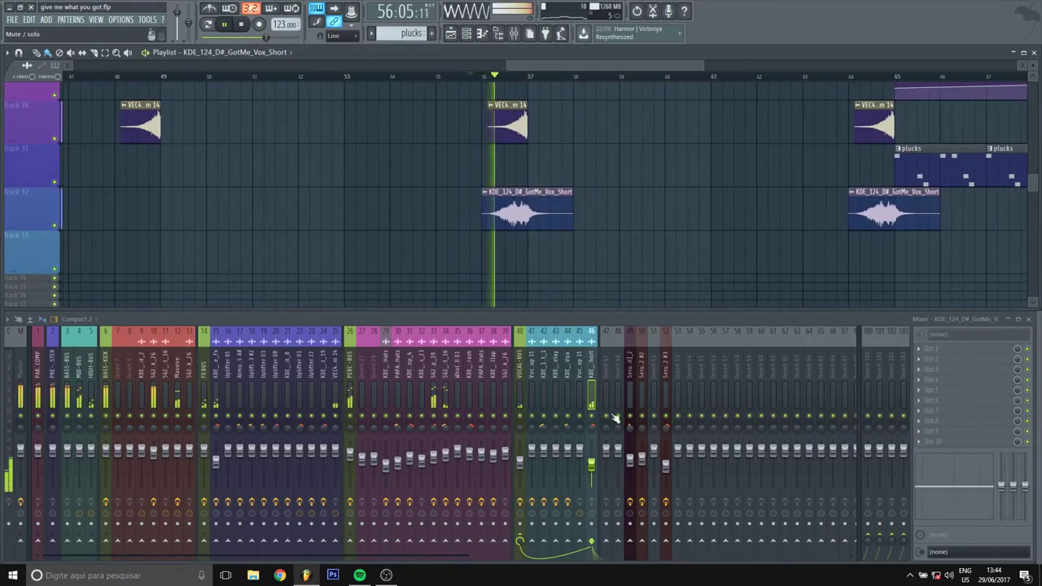
Add Fruity Reeverb 2 to the first effect slot of vocal mixer track 46 and adjust its decay, diffusion and room size during playback.
key("space")
left_click(919, 348)
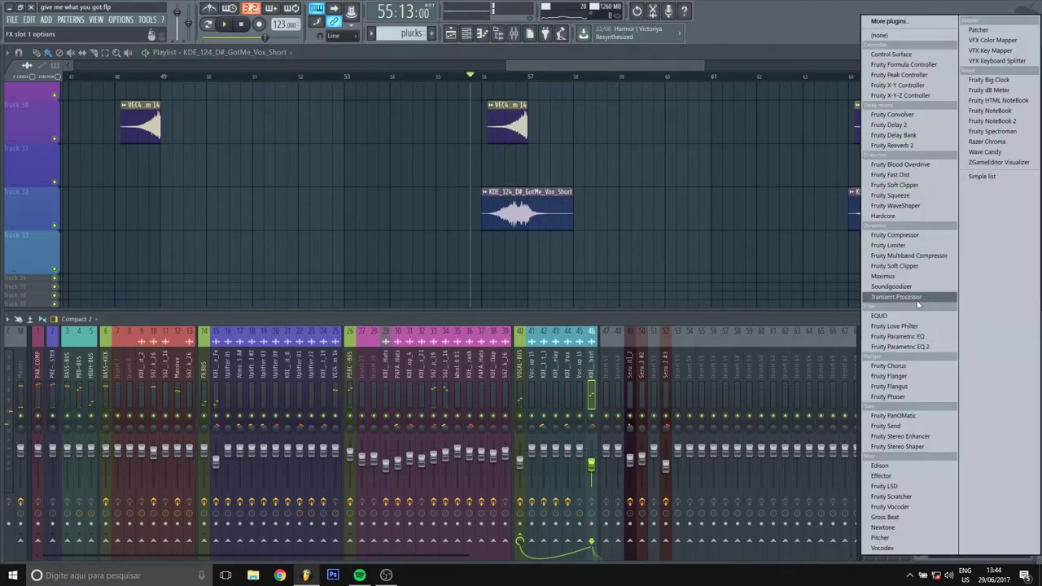
left_click(895, 145)
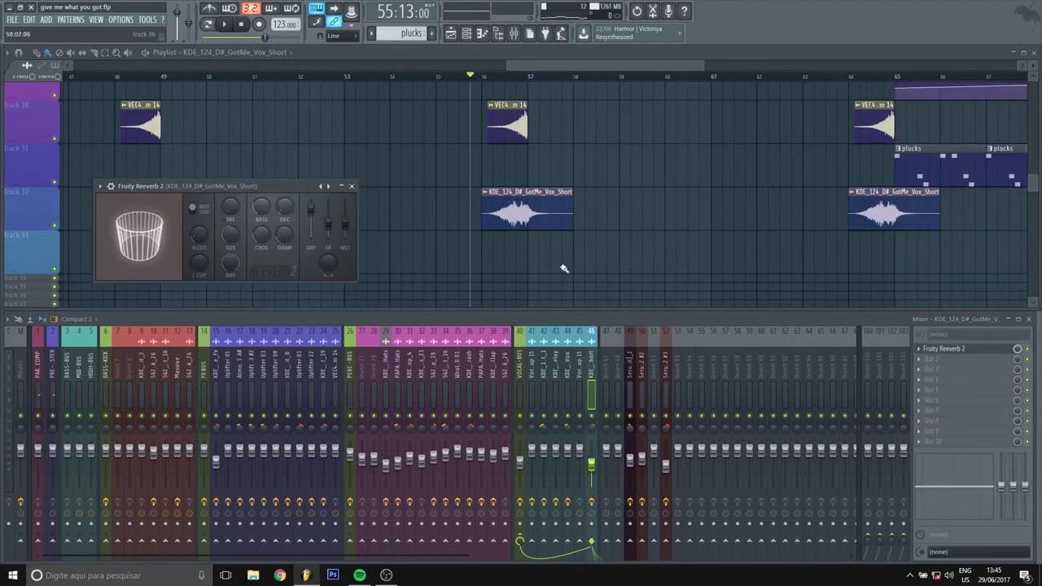
key("space")
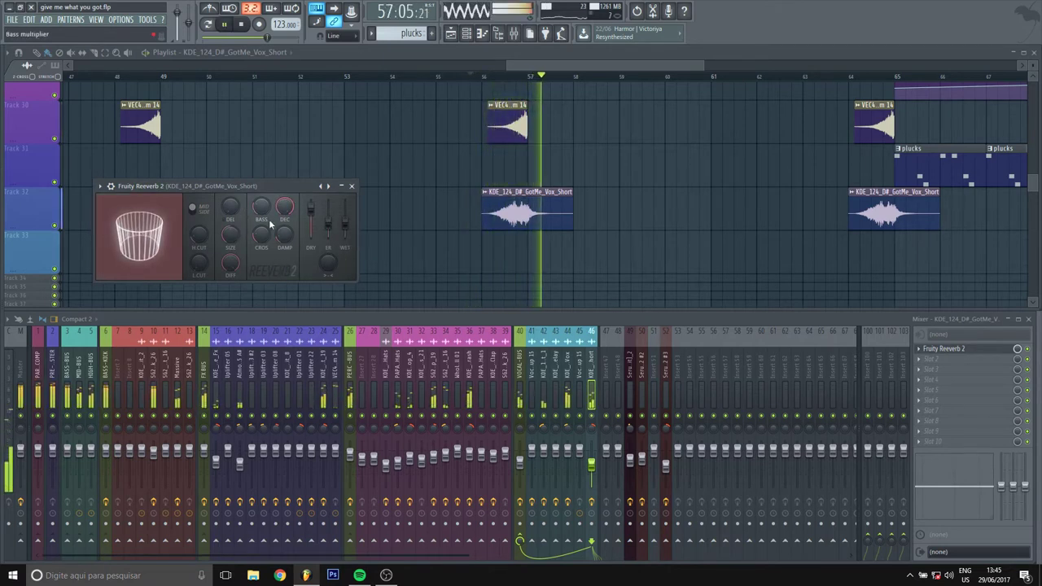
key("space")
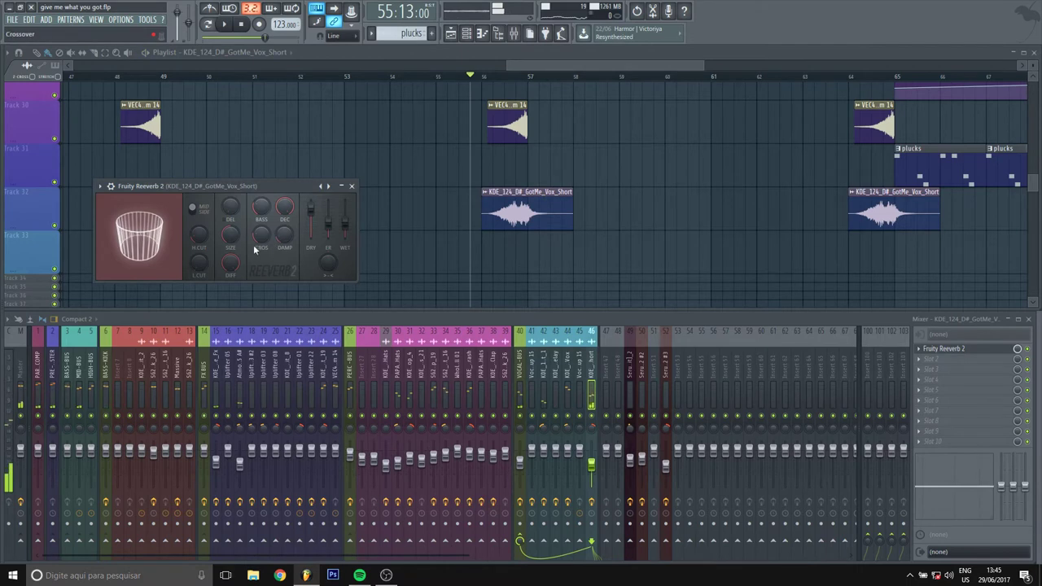
key("space")
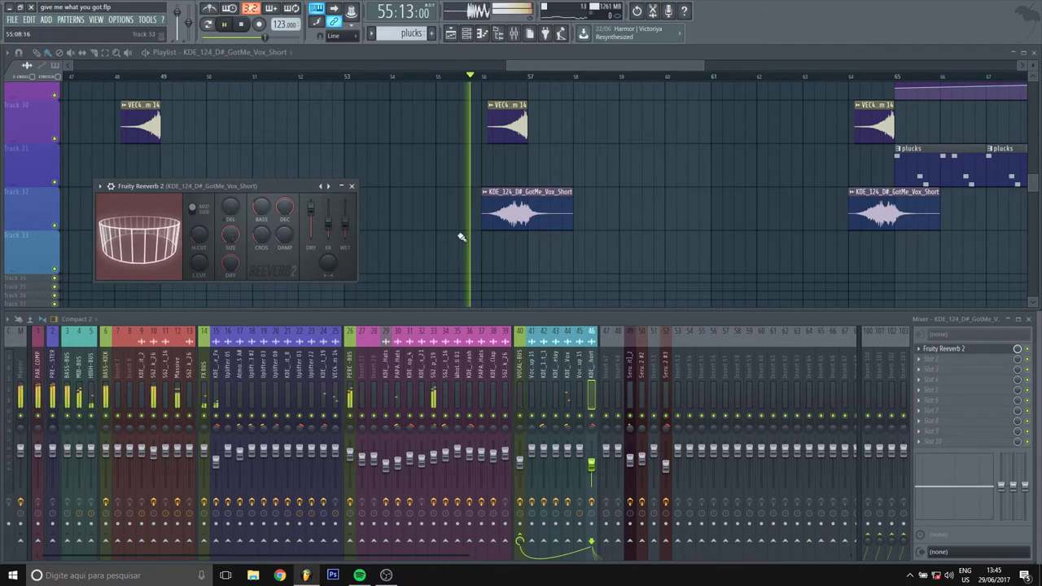
left_click(352, 187)
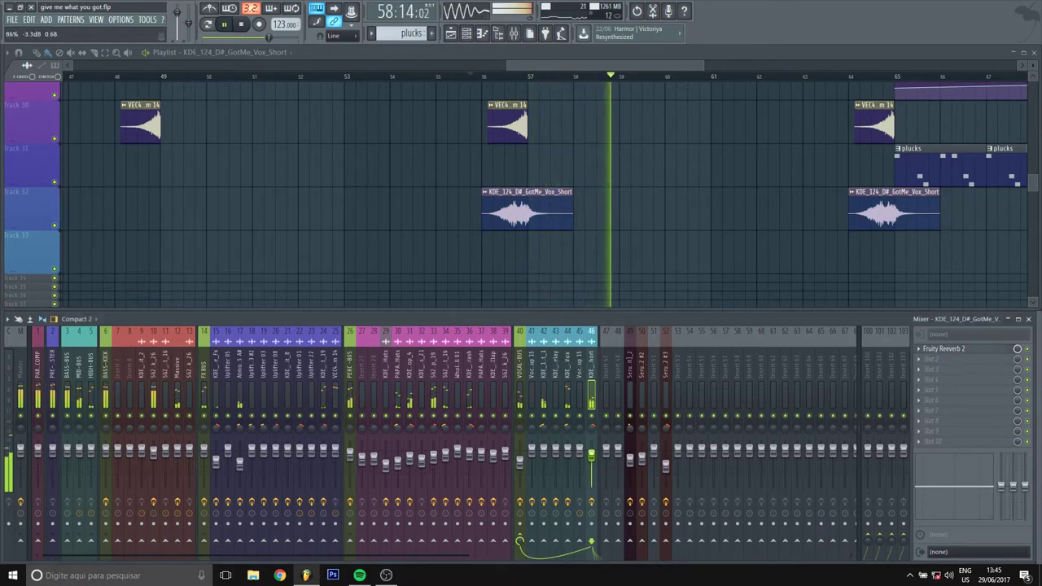
Examine the clips around bars 57 to 73, from playlist track 32 up to track 7, while the arrangement plays.
left_click_drag(617, 212, 425, 256)
left_click_drag(497, 207, 481, 187)
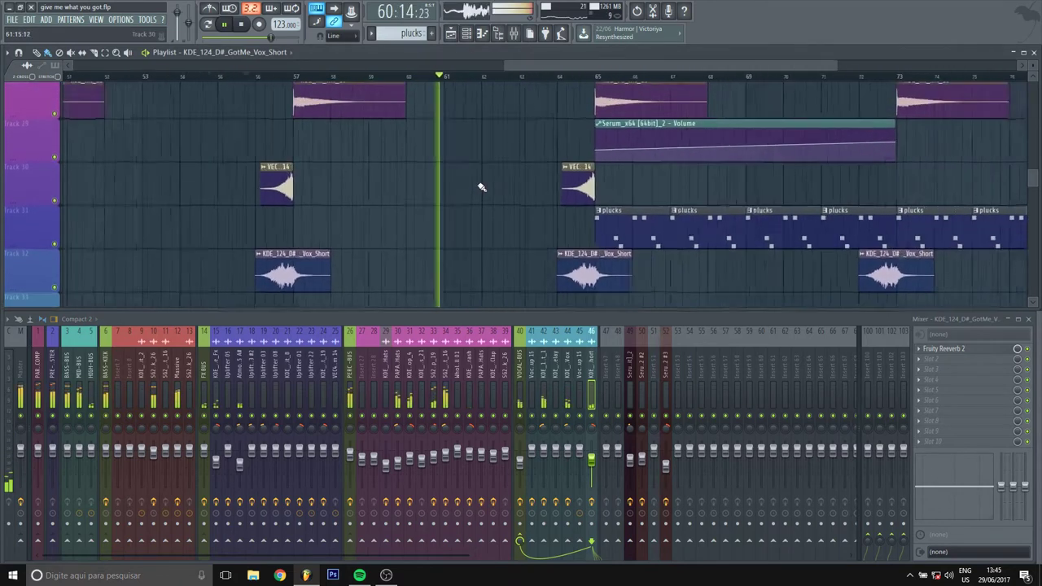
scroll(508, 216, "down", 3)
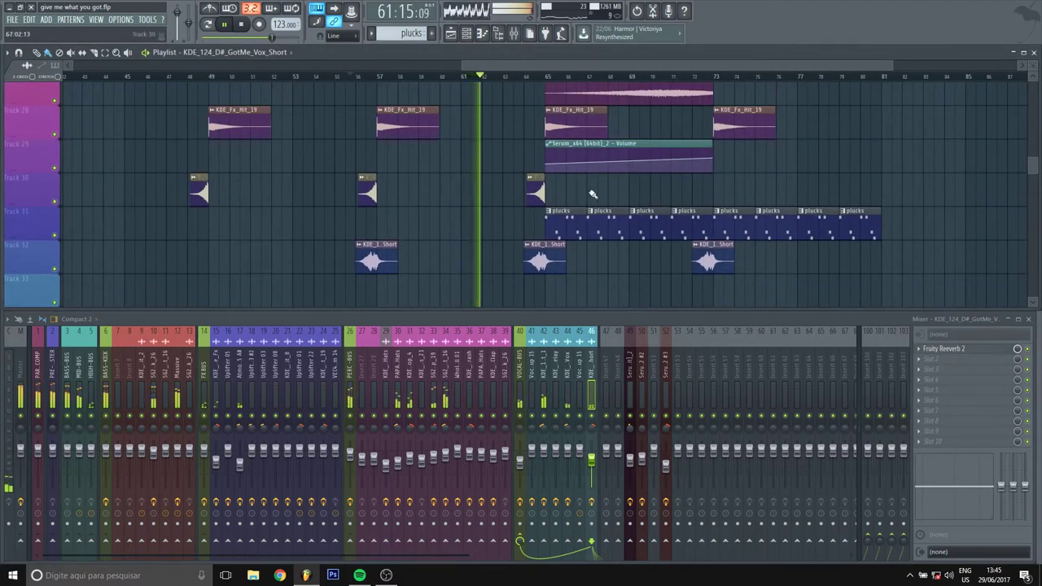
scroll(603, 187, "up", 2)
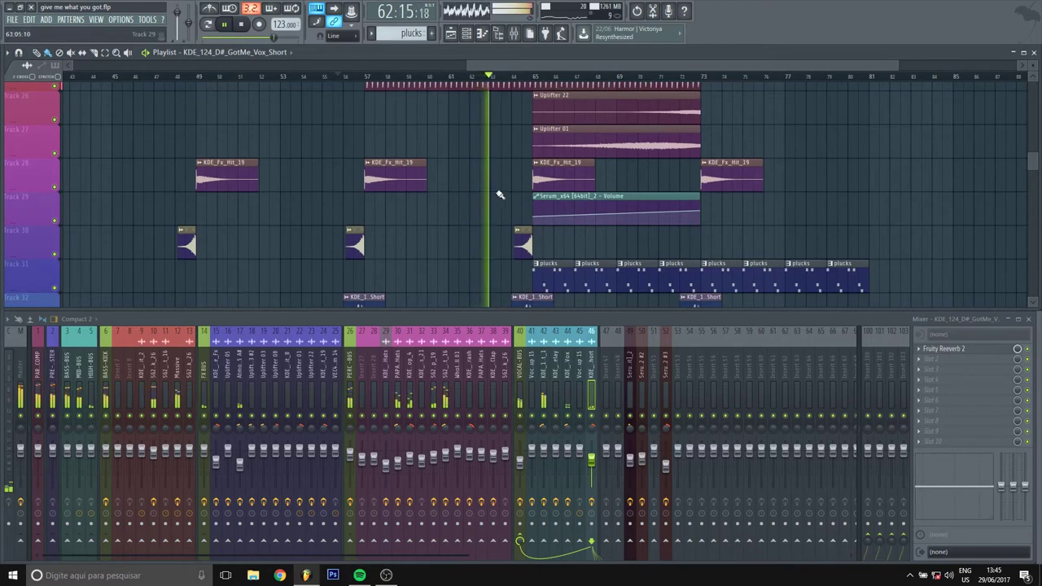
scroll(499, 127, "down", 2)
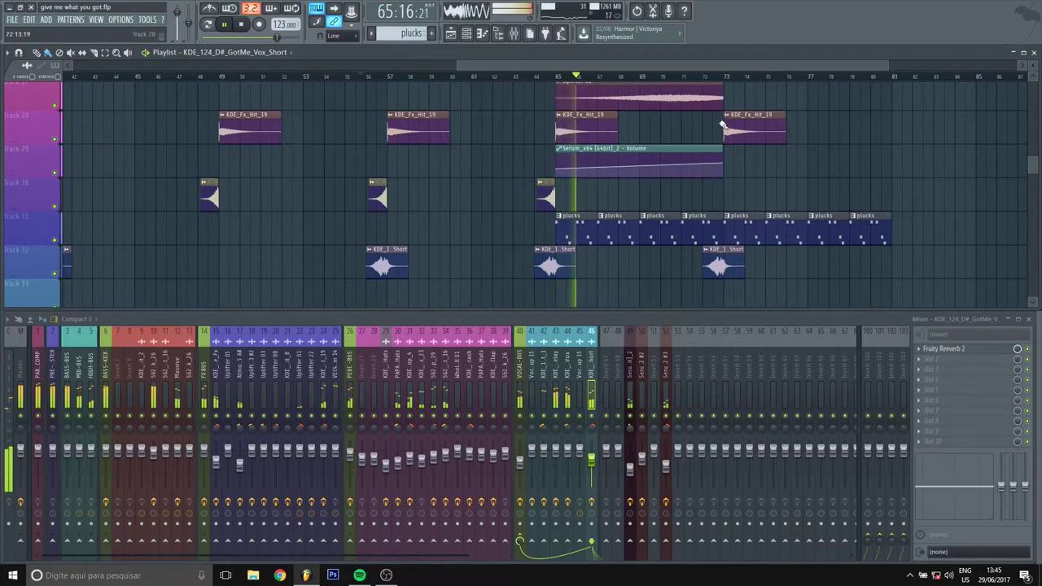
scroll(722, 124, "up", 5)
scroll(656, 266, "up", 5)
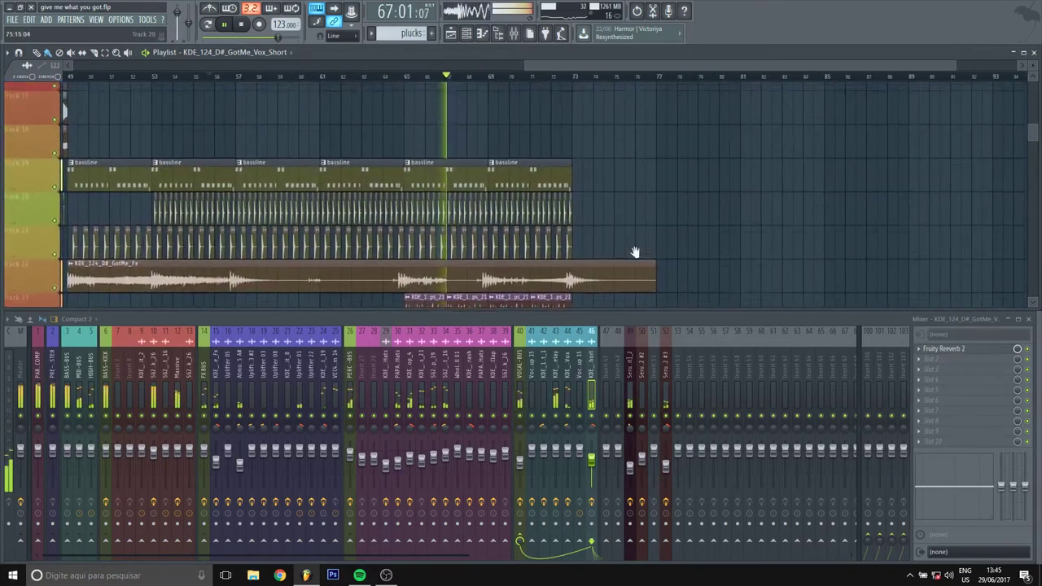
scroll(737, 268, "up", 4)
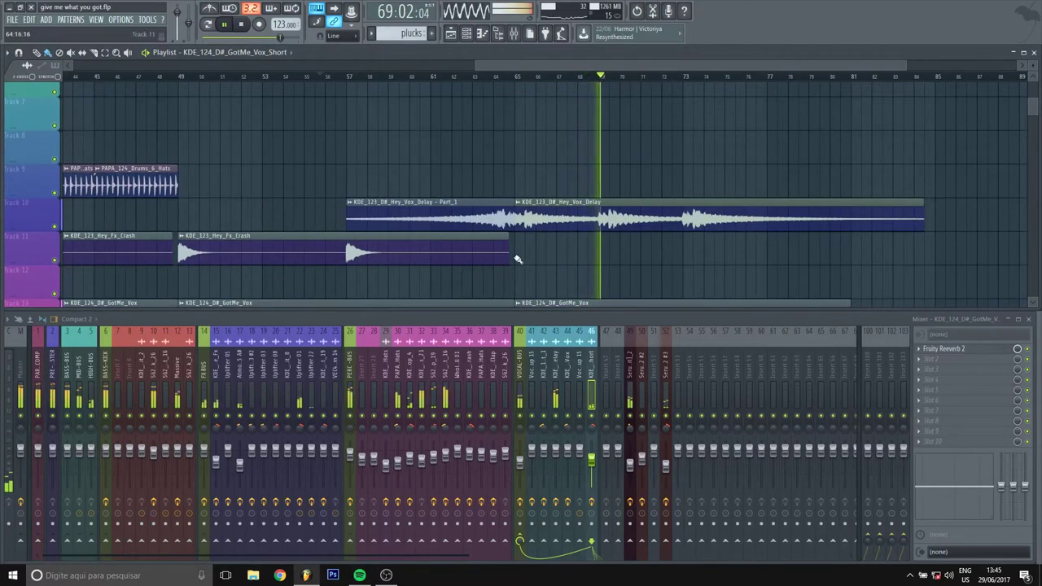
Replay from bar 57 while adjusting the panning and fader level of vocal mixer track 42.
left_click(346, 77)
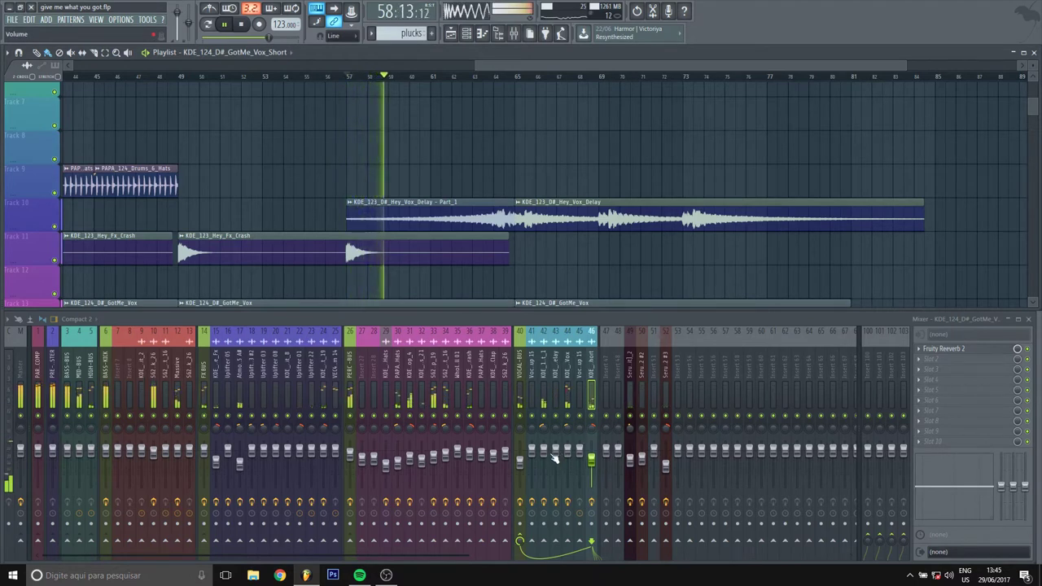
left_click(537, 425)
left_click(538, 427)
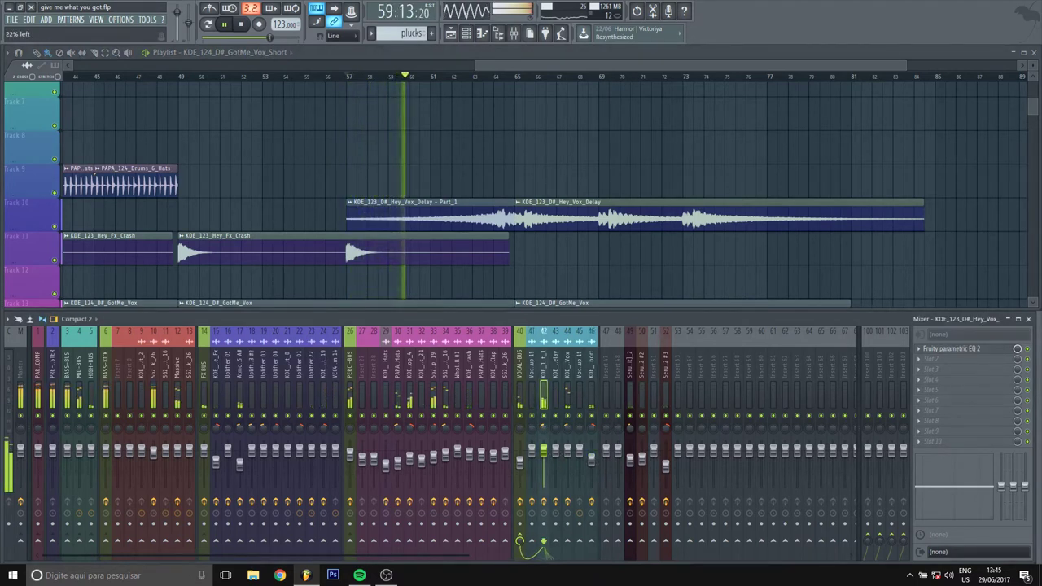
scroll(543, 468, "down", 5)
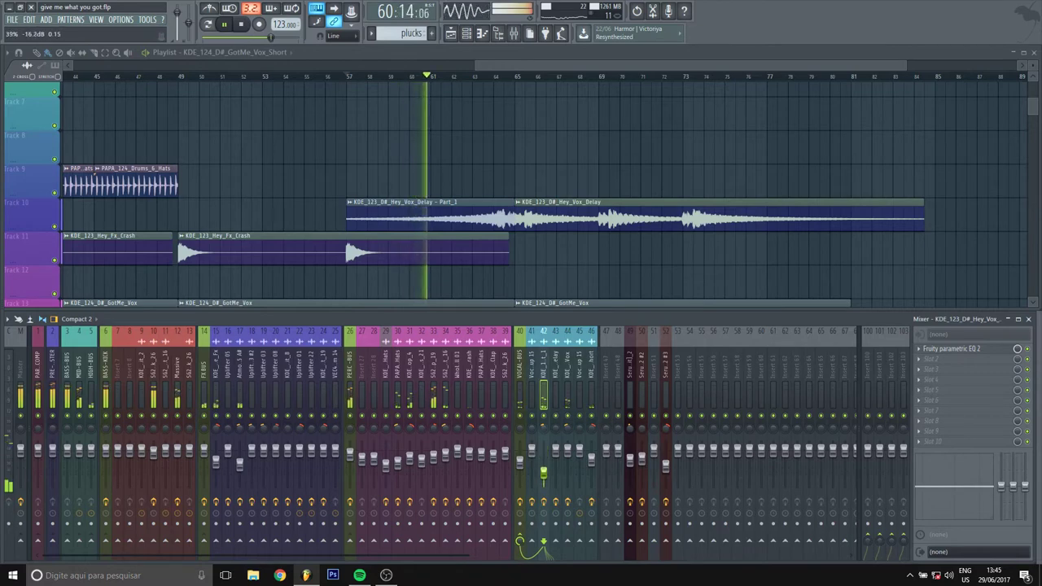
Add Fruity Reeverb 2 to the second effect slot of mixer track 42, with a longer decay and the wet level raised to about 98%.
left_click(924, 359)
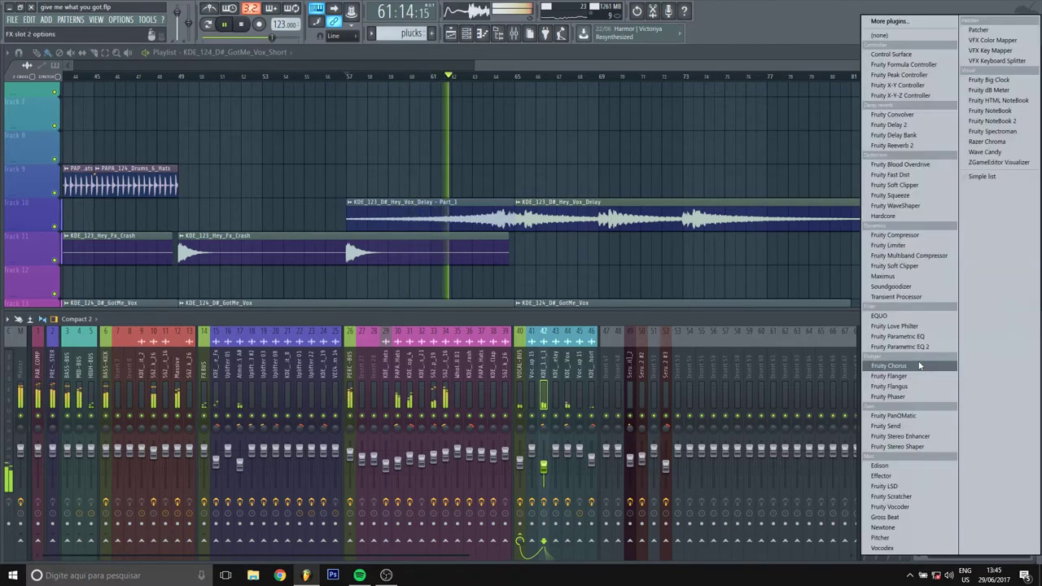
left_click(894, 145)
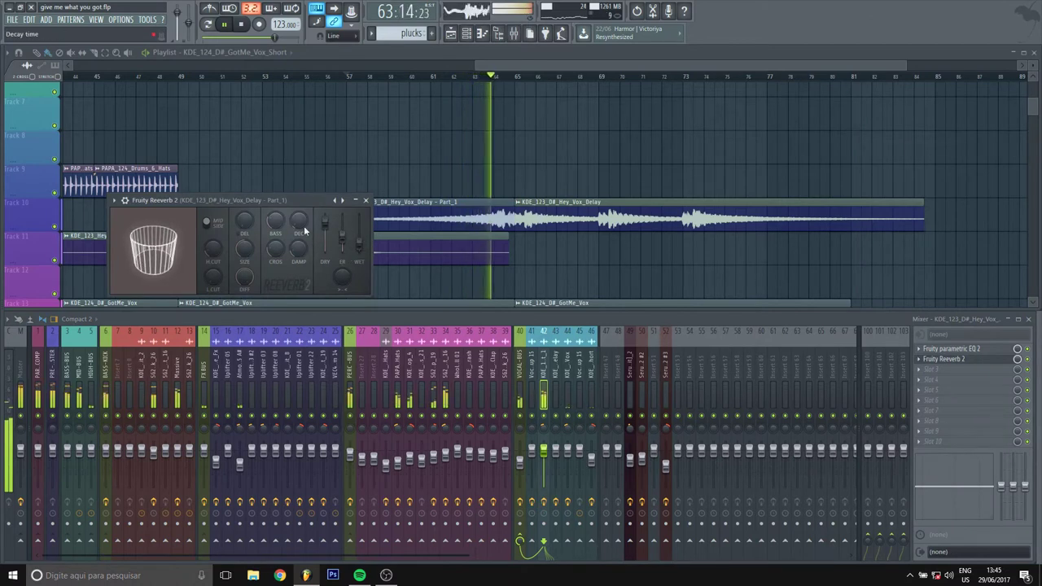
left_click_drag(299, 222, 299, 196)
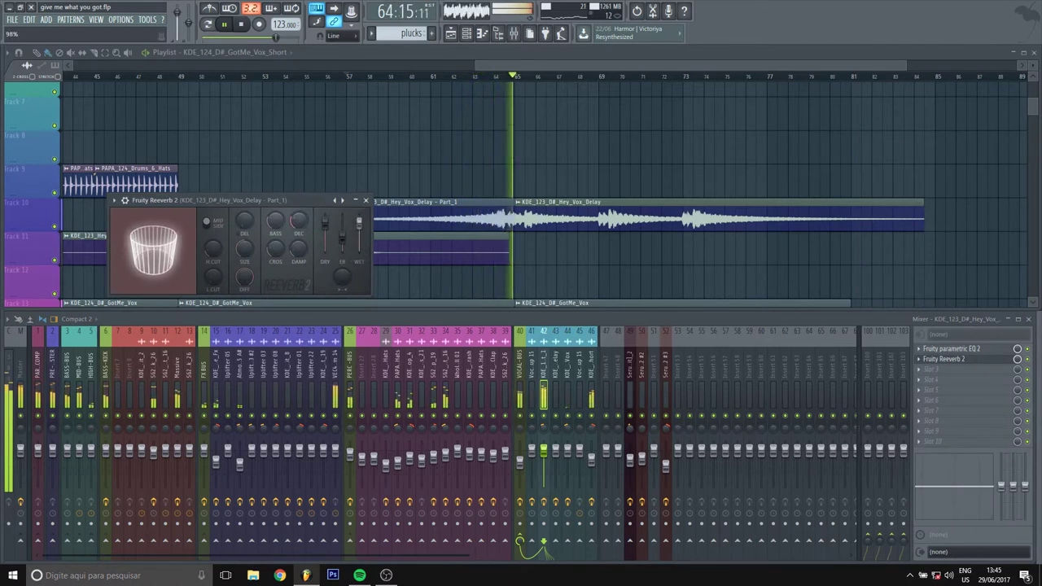
left_click(367, 200)
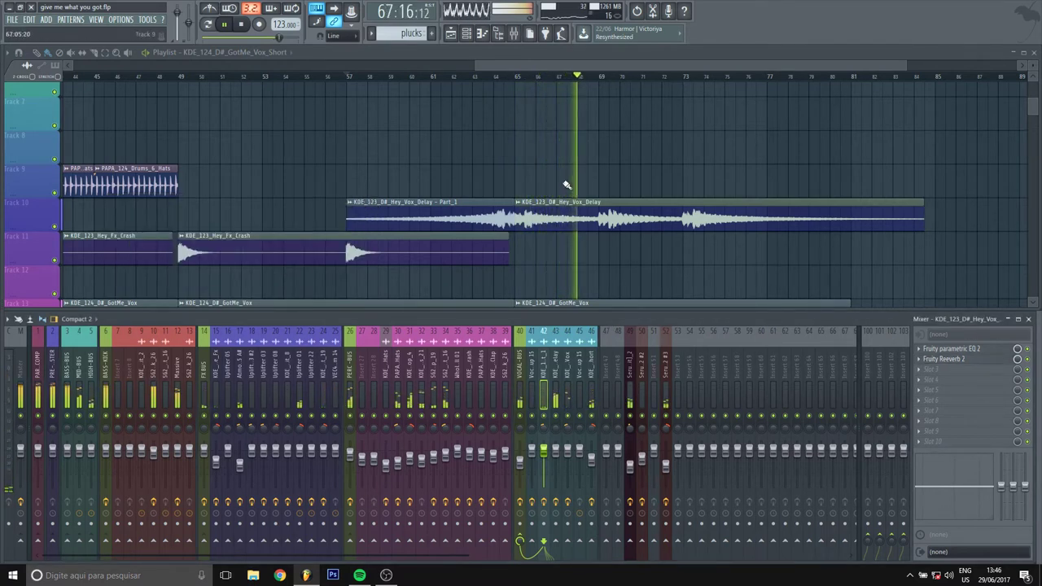
key("space")
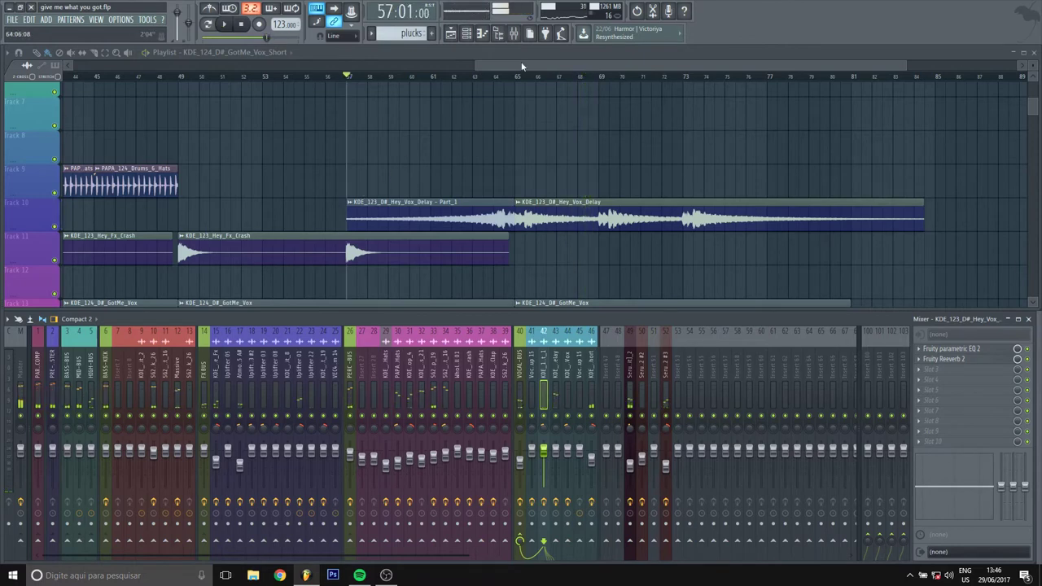
Examine the atmosphere, riser, snare roll, bassline and vocal clips between about bars 41 and 81.
left_click_drag(522, 67, 512, 198)
scroll(530, 179, "down", 3)
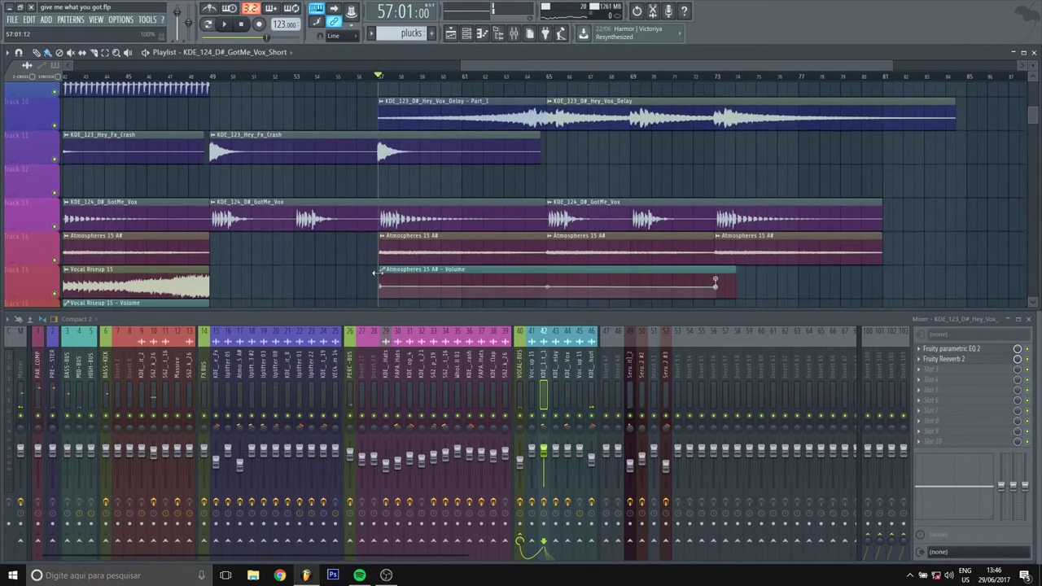
left_click_drag(377, 272, 643, 134)
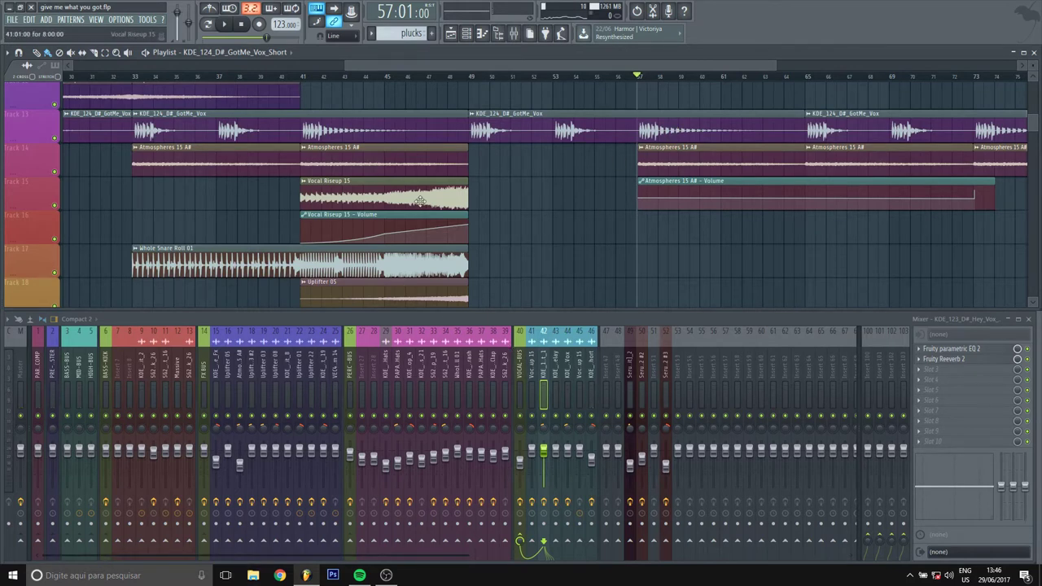
scroll(619, 210, "right", 3)
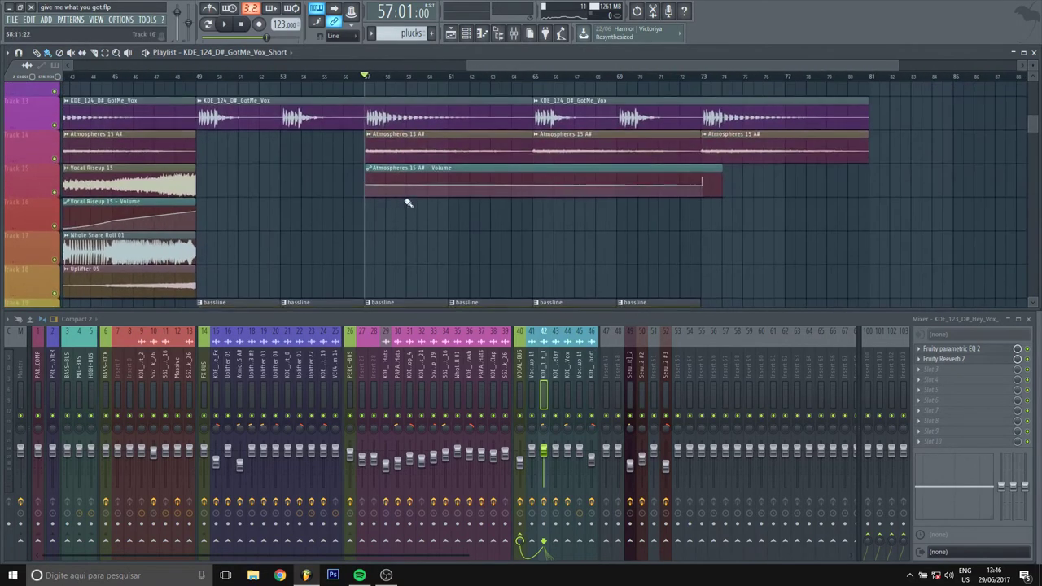
left_click_drag(437, 257, 479, 214)
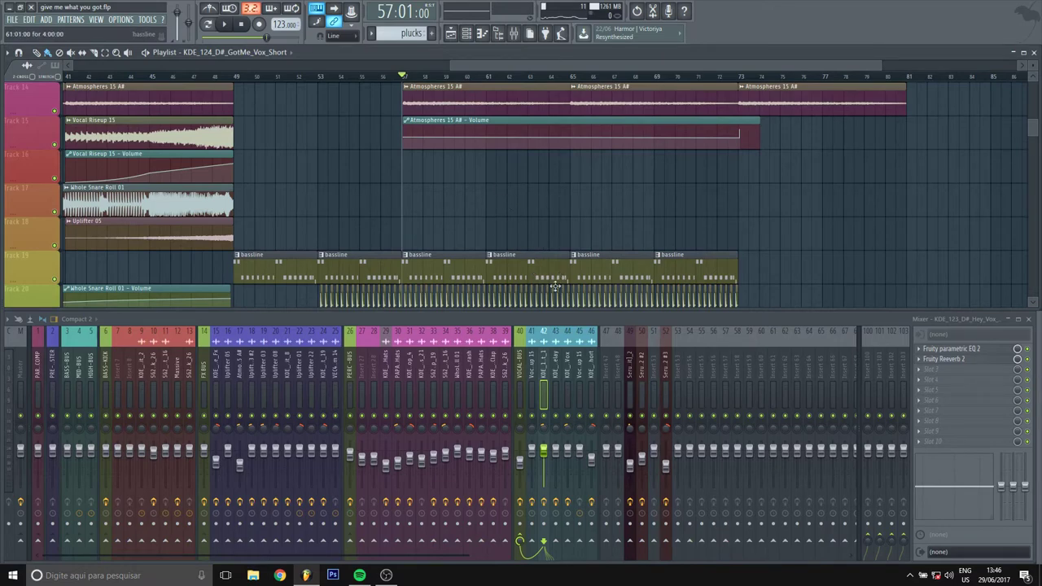
left_click_drag(436, 148, 460, 140)
left_click_drag(748, 168, 566, 209)
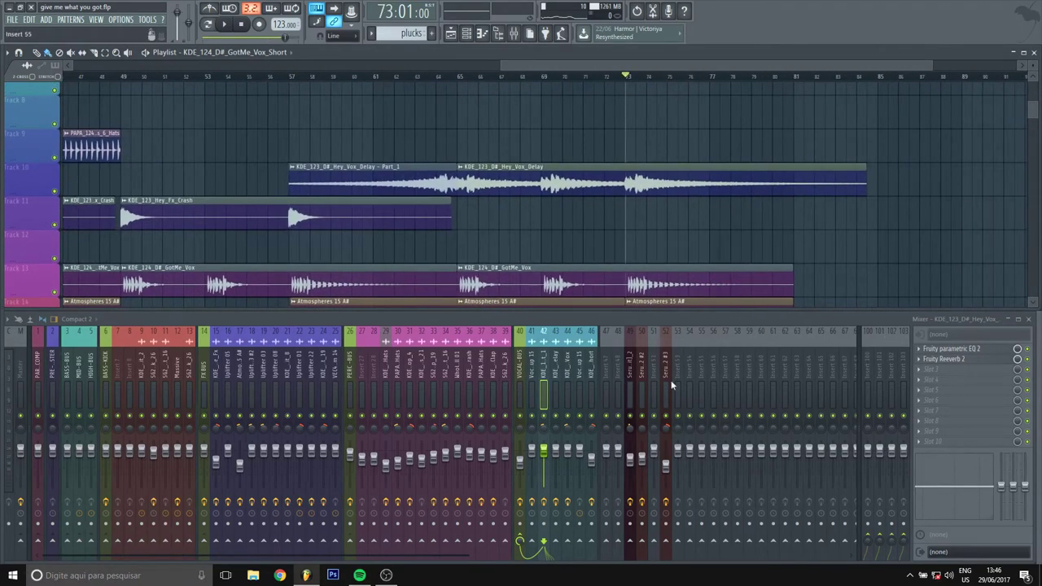
While soloing the KDE_123_D#_Hey_Vox_Delay clips from bar 73, add Fruity Reeverb 2 to the second effect slot of vocal mixer track 43.
right_click(57, 192)
key("space")
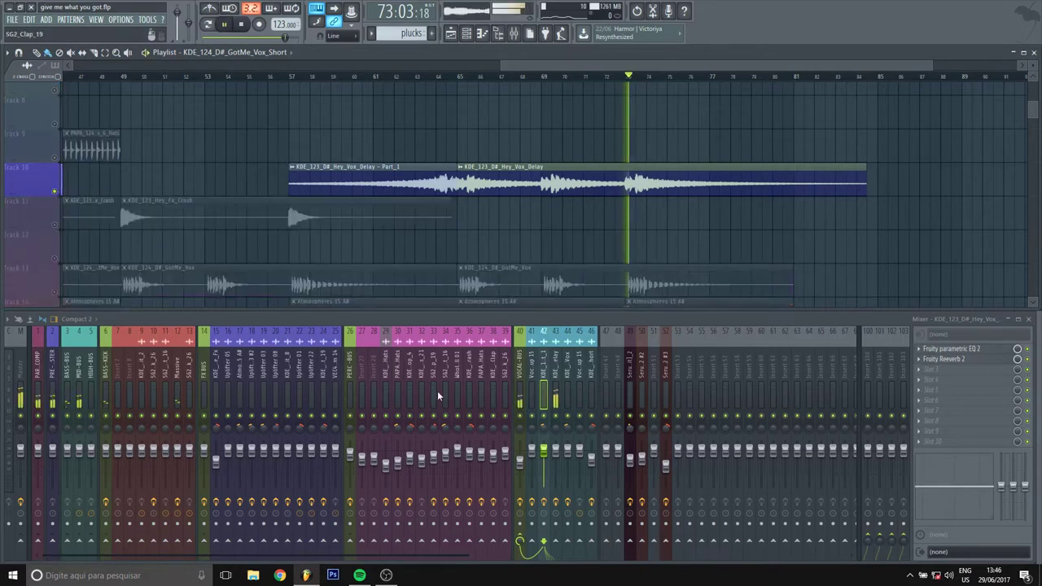
left_click(557, 368)
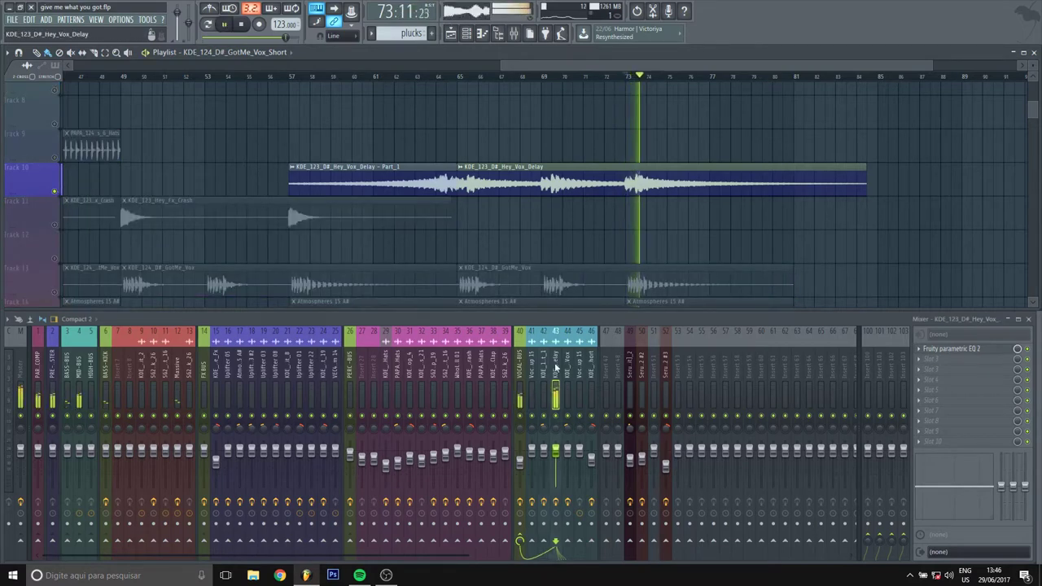
left_click(928, 365)
left_click(923, 150)
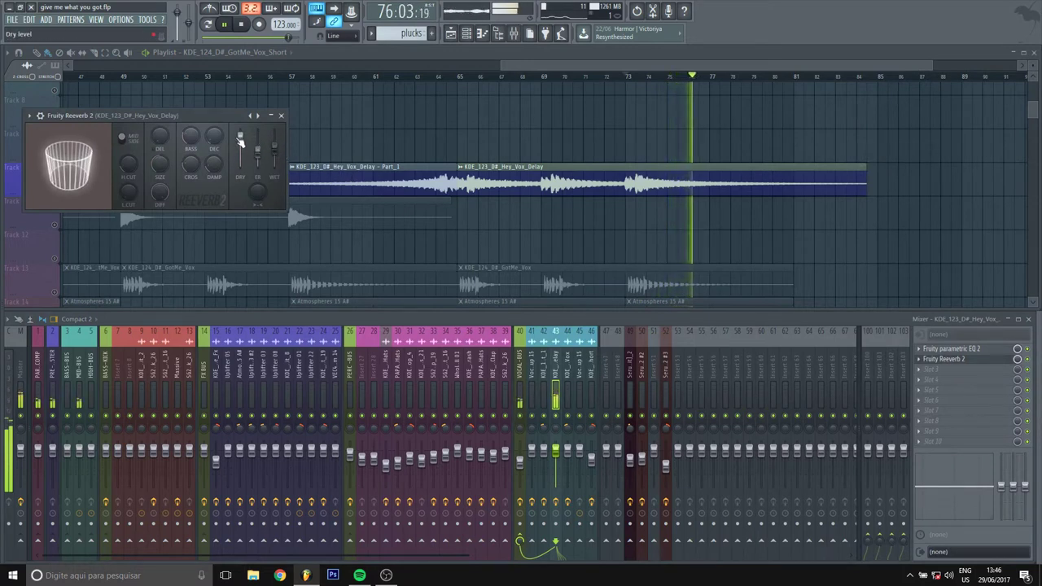
Replay from bar 65 while lowering the wet level of mixer track 43's Fruity Reeverb 2 to about 48% and increasing its room size.
key("space")
left_click(459, 77)
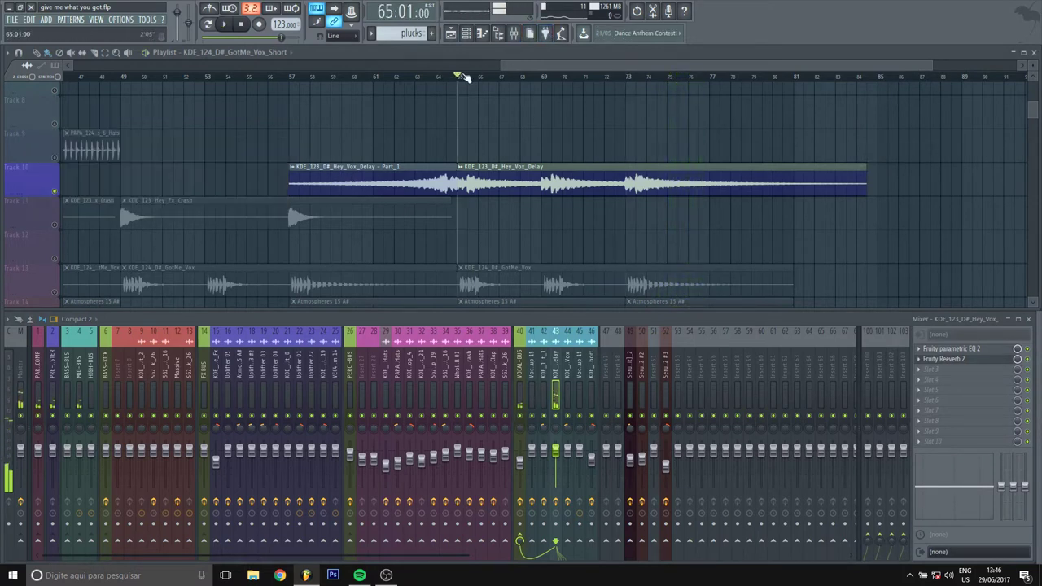
key("space")
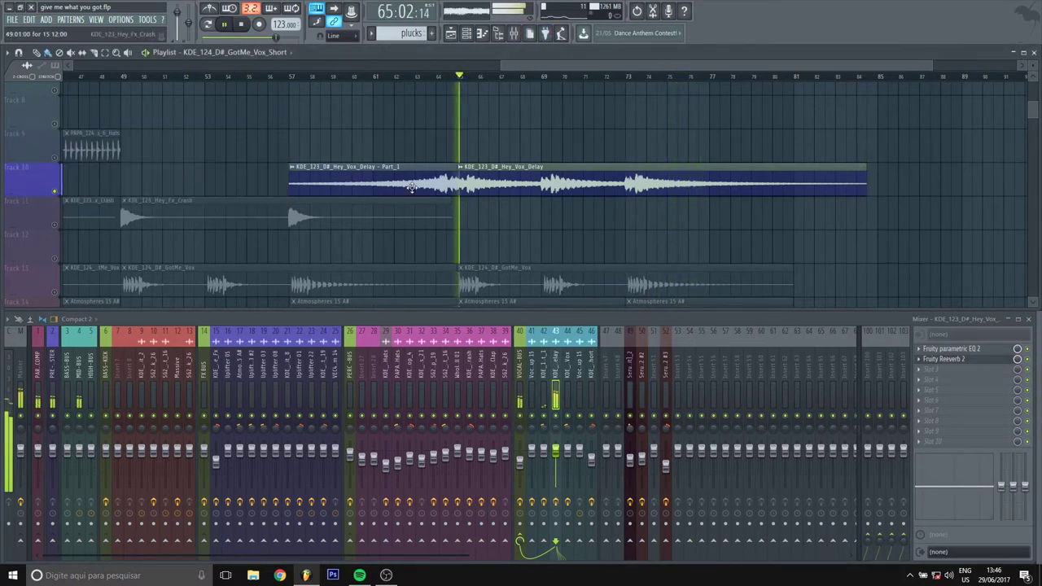
left_click(981, 361)
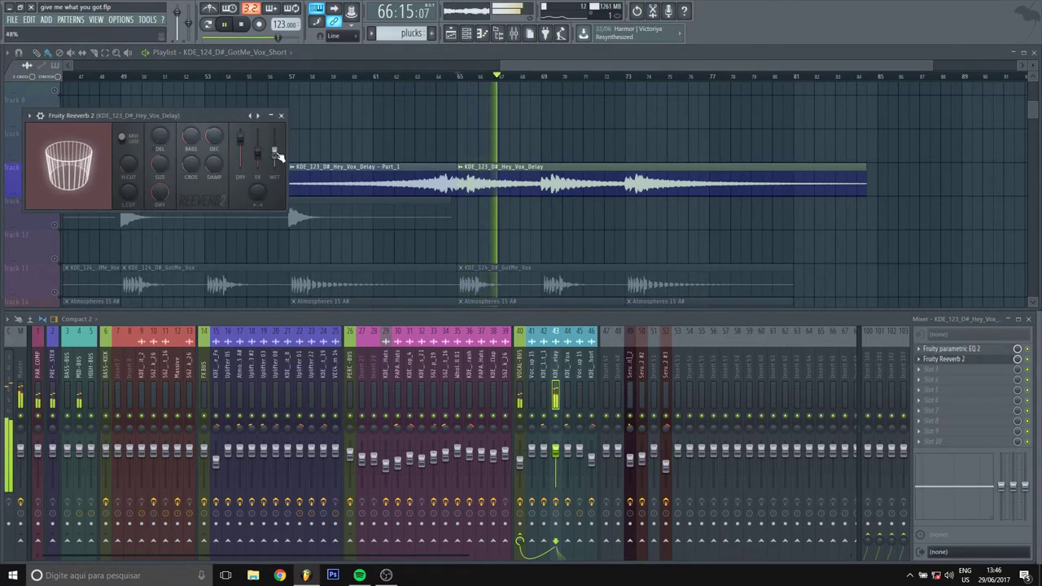
left_click_drag(161, 169, 161, 164)
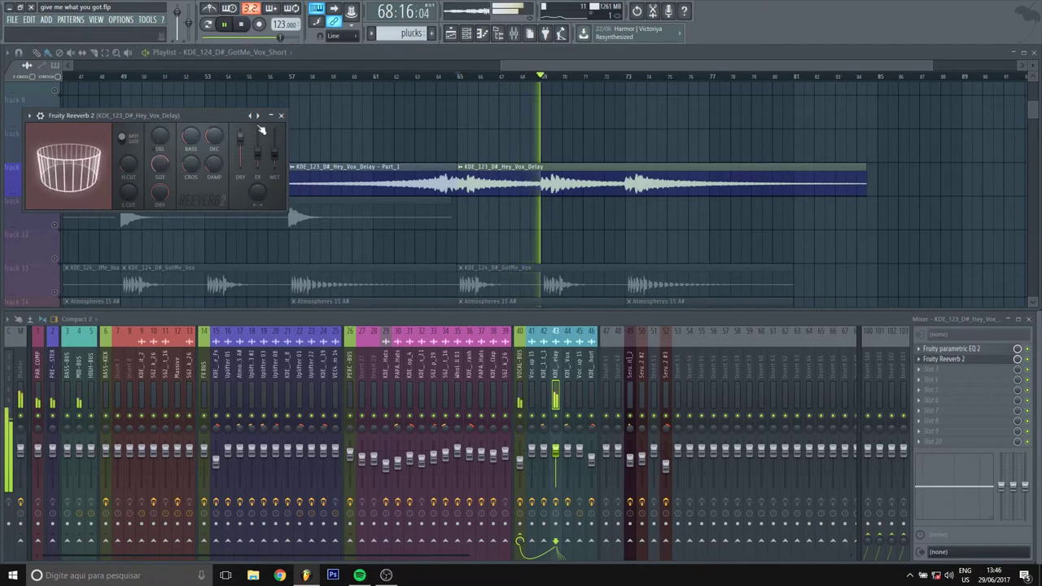
left_click(281, 115)
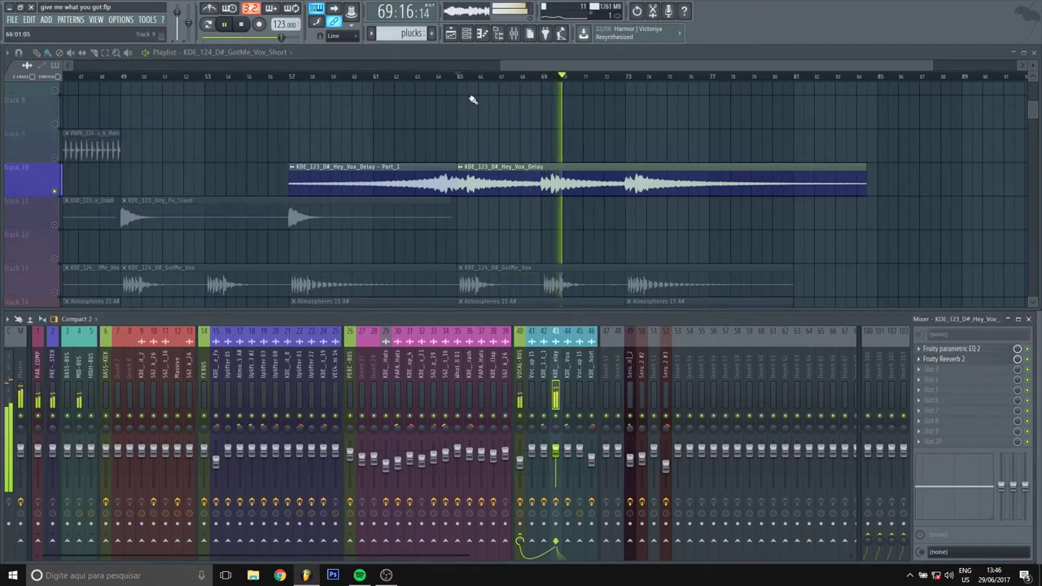
Unsolo the vocal delay track and play the full mix from bar 60, postponing the Windows update restart.
left_click(352, 76)
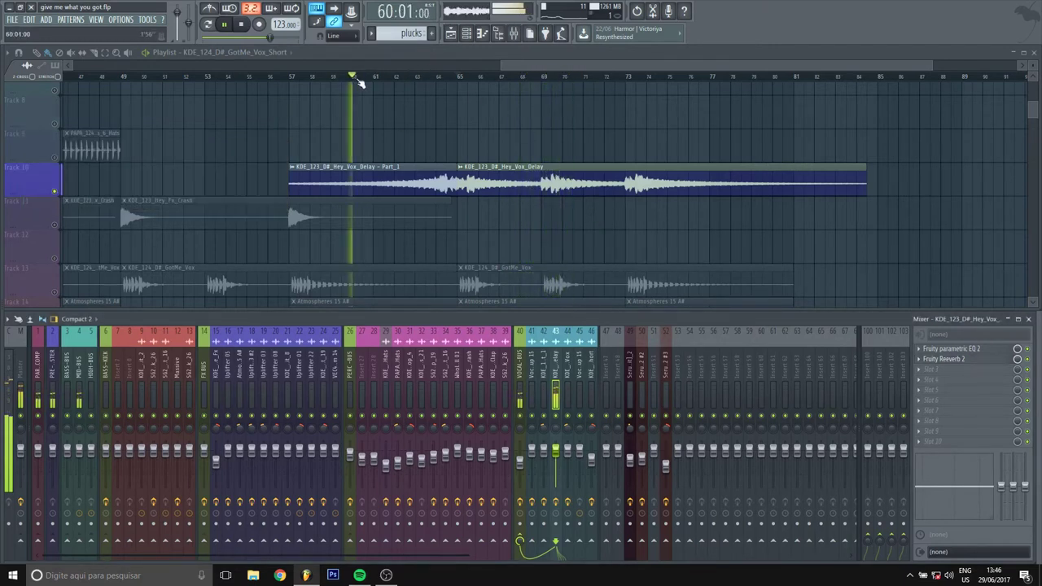
right_click(55, 193)
scroll(330, 207, "left", 3)
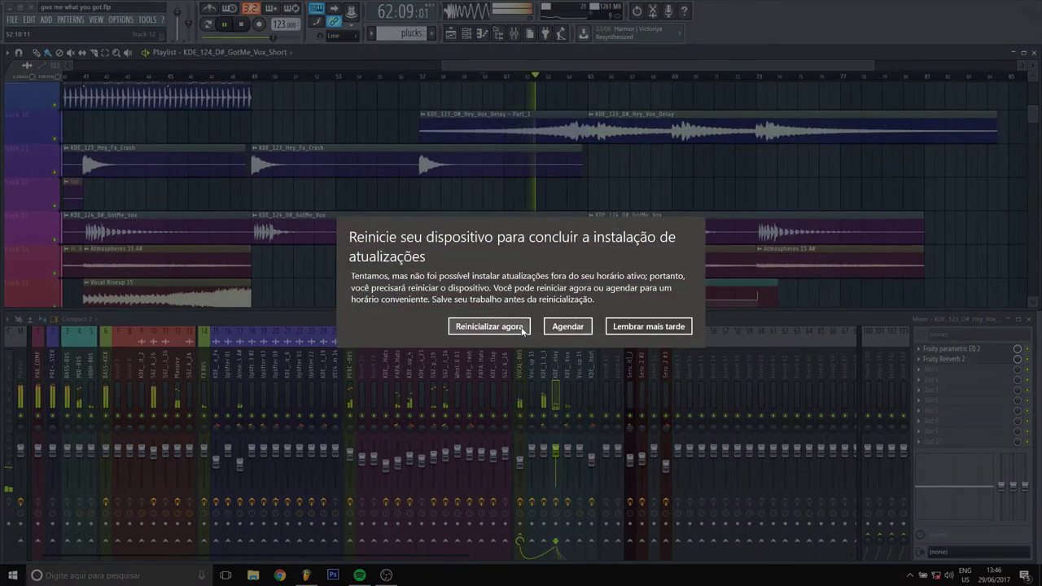
left_click(664, 326)
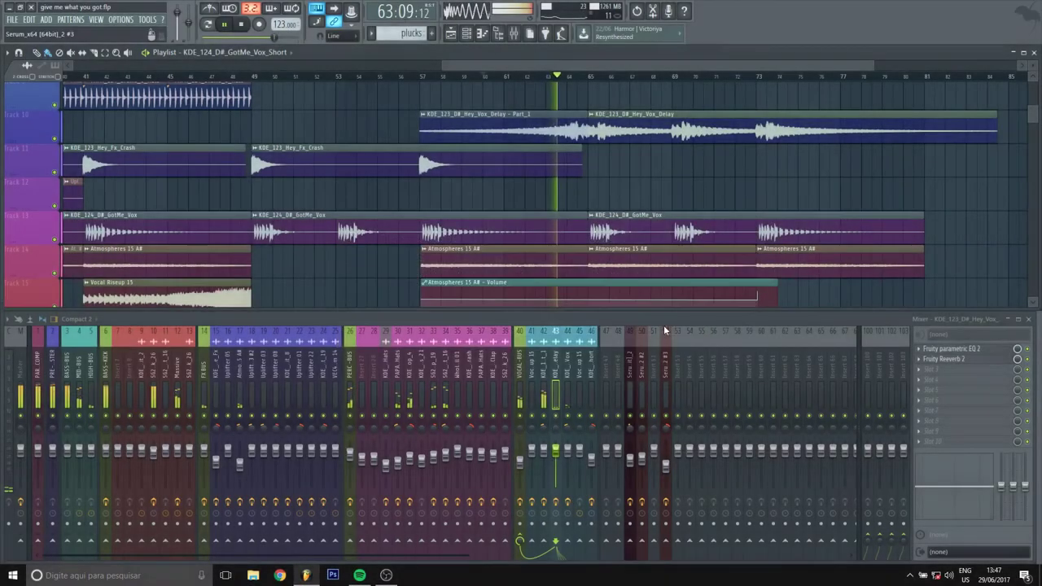
key("space")
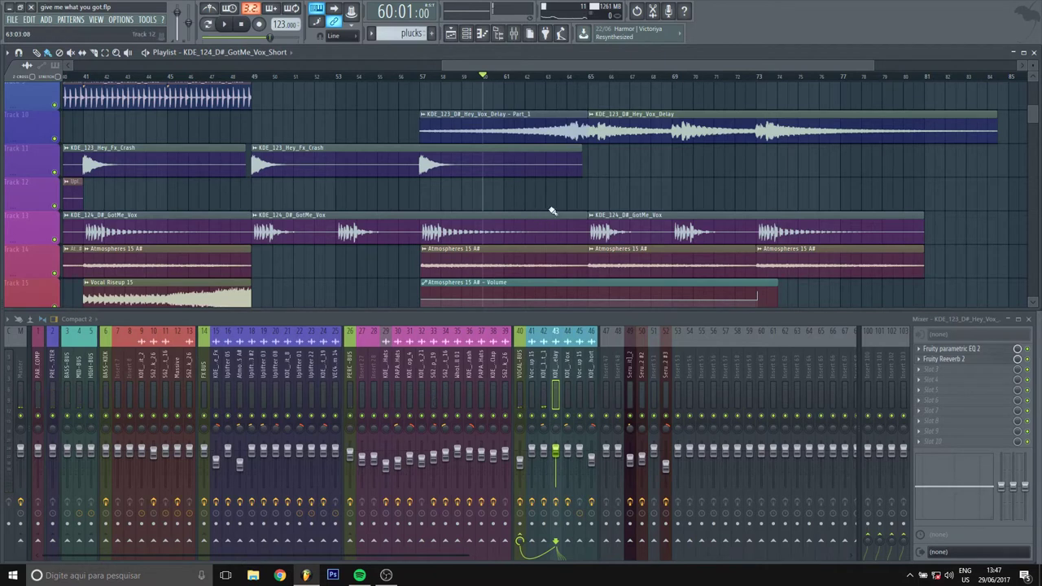
key("space")
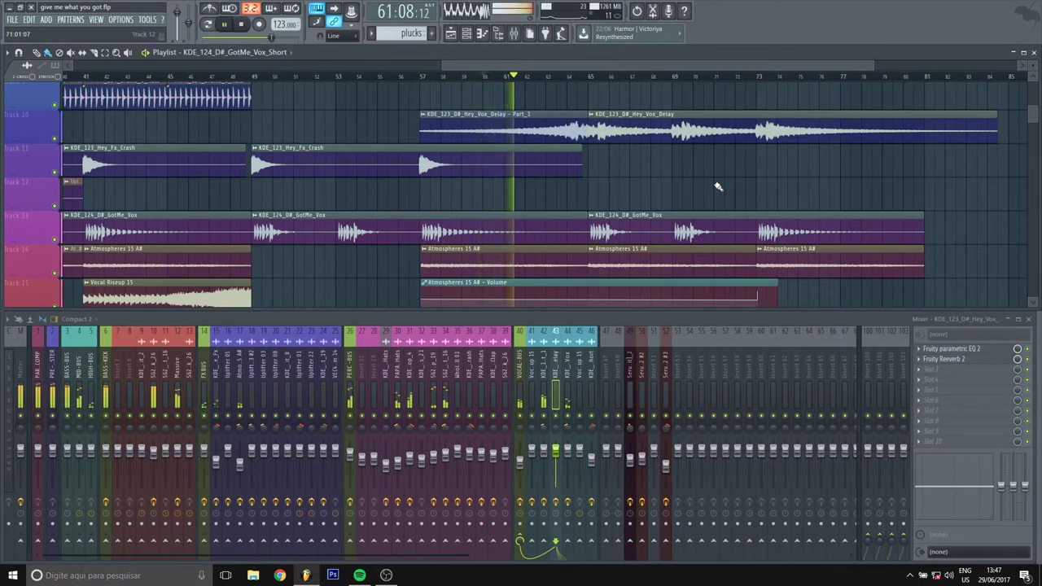
Listen through the section after bar 60 and examine the chord, percussion, vocal and riser clips across the arrangement.
scroll(616, 233, "down", 2)
scroll(532, 117, "right", 5)
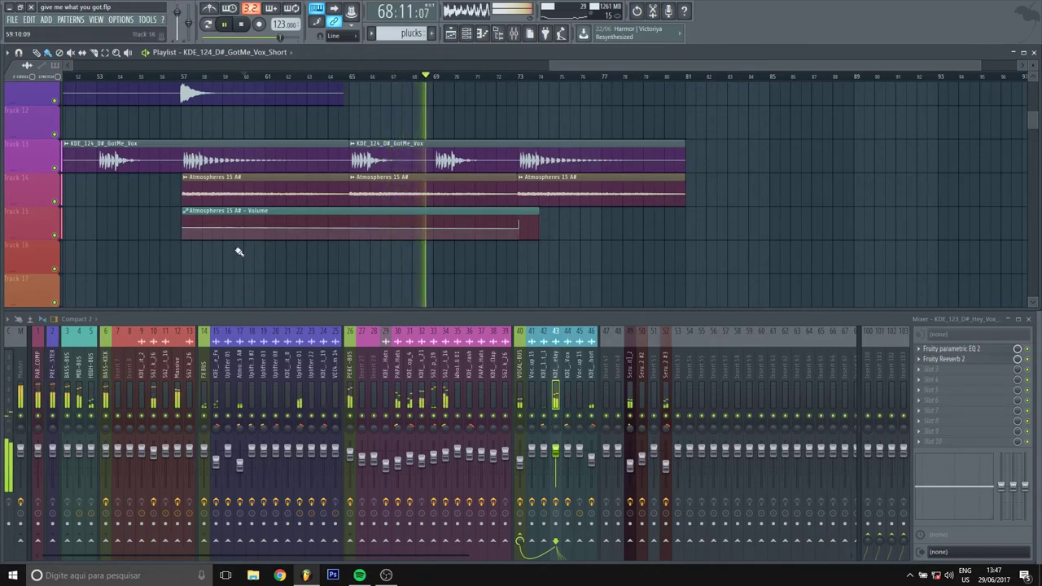
scroll(244, 220, "left", 8)
scroll(451, 233, "up", 1)
scroll(451, 233, "up", 3)
scroll(451, 233, "right", 8)
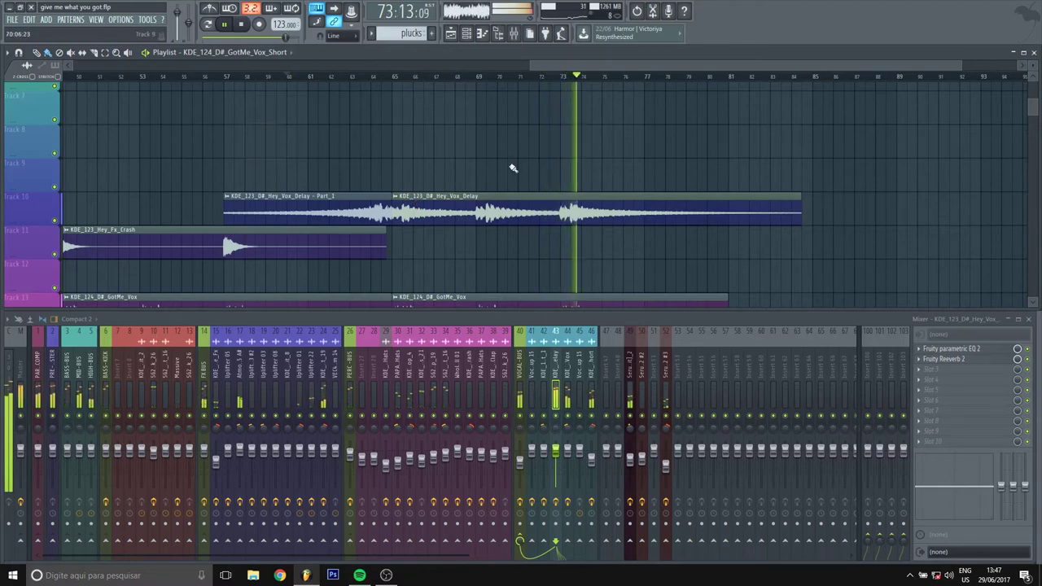
key("space")
scroll(710, 219, "up", 3)
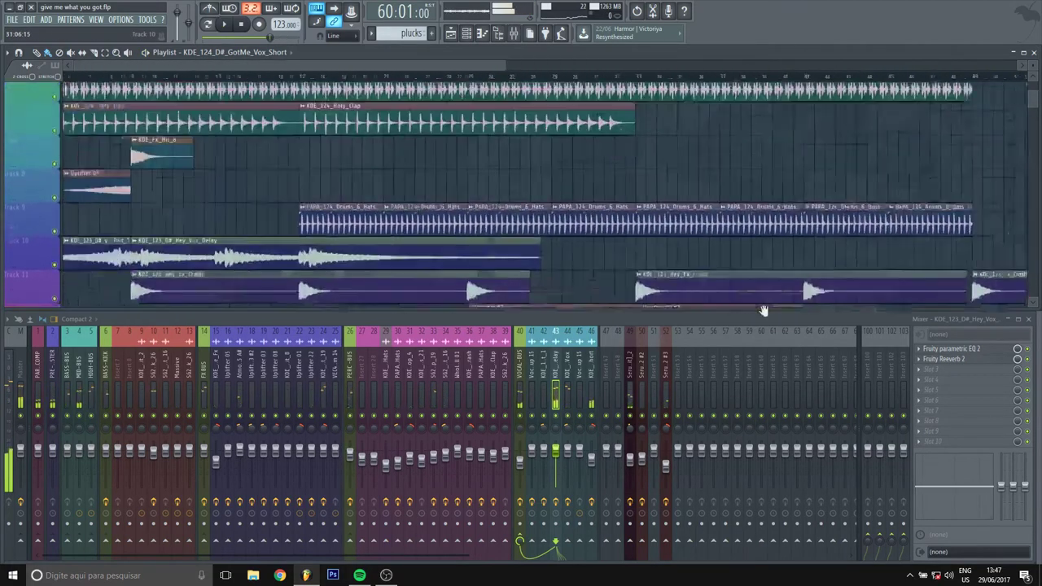
scroll(693, 261, "up", 6)
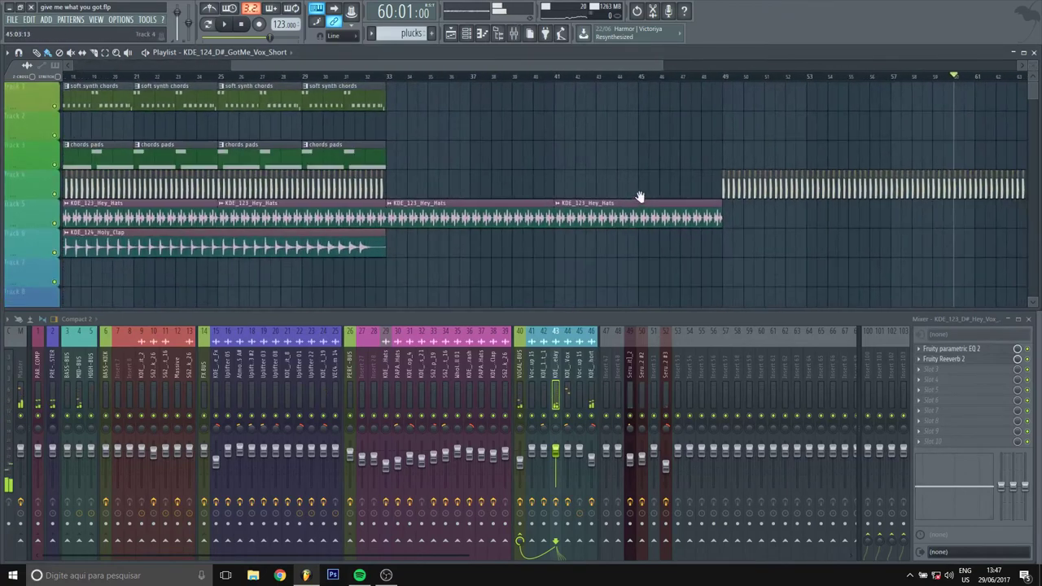
scroll(641, 197, "down", 6)
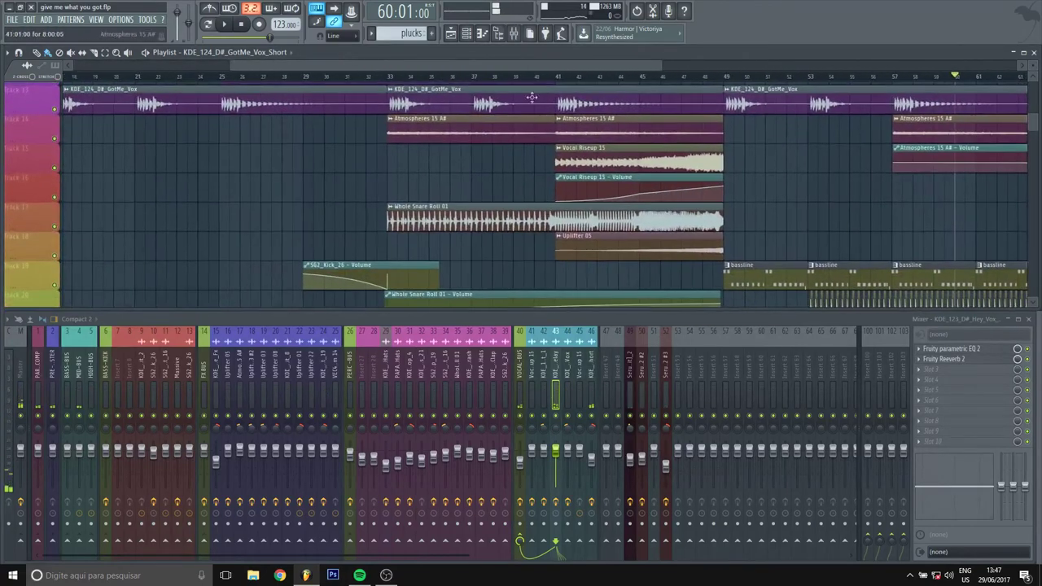
scroll(453, 158, "right", 5)
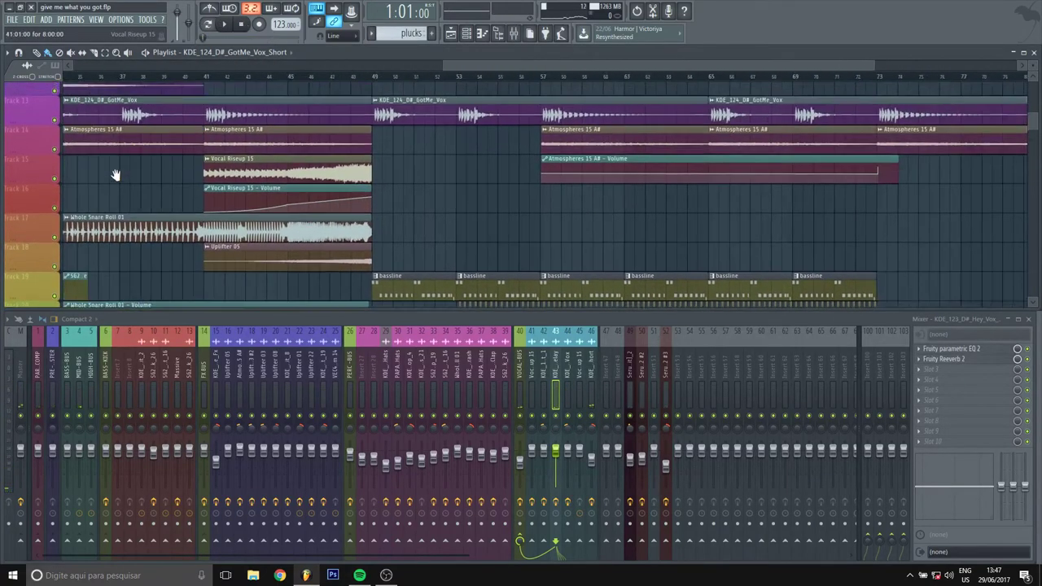
Solo the bassline on Track 19 and listen to bars 49 to 53 as a playback selection.
scroll(454, 158, "down", 5)
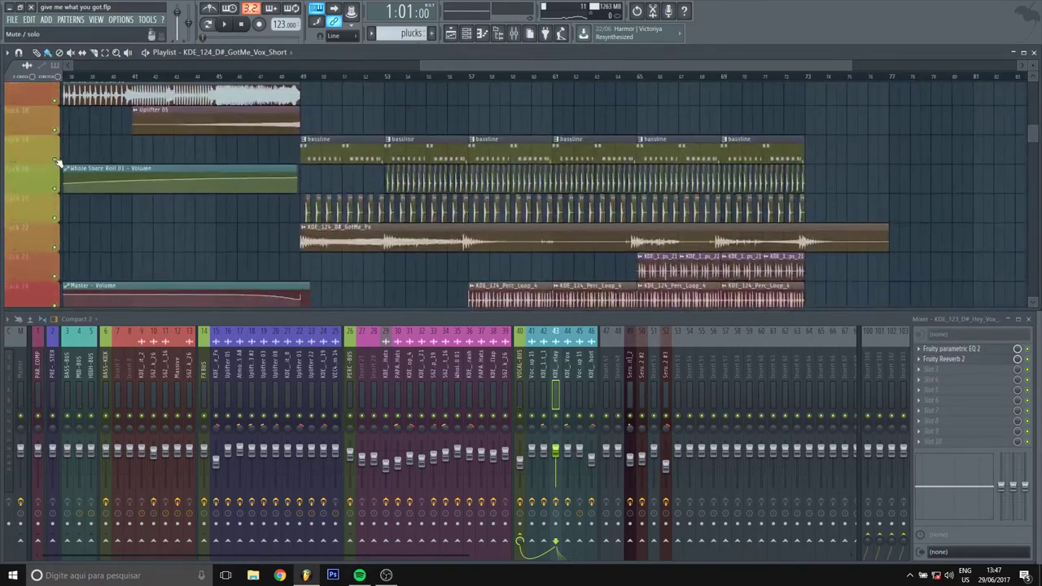
right_click(57, 162)
left_click_drag(303, 76, 375, 77)
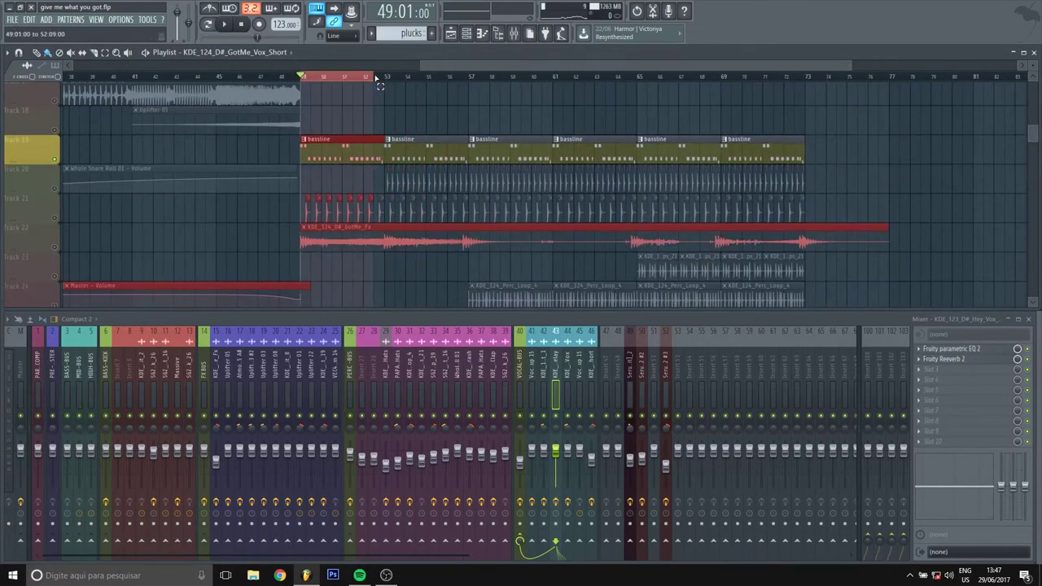
key("space")
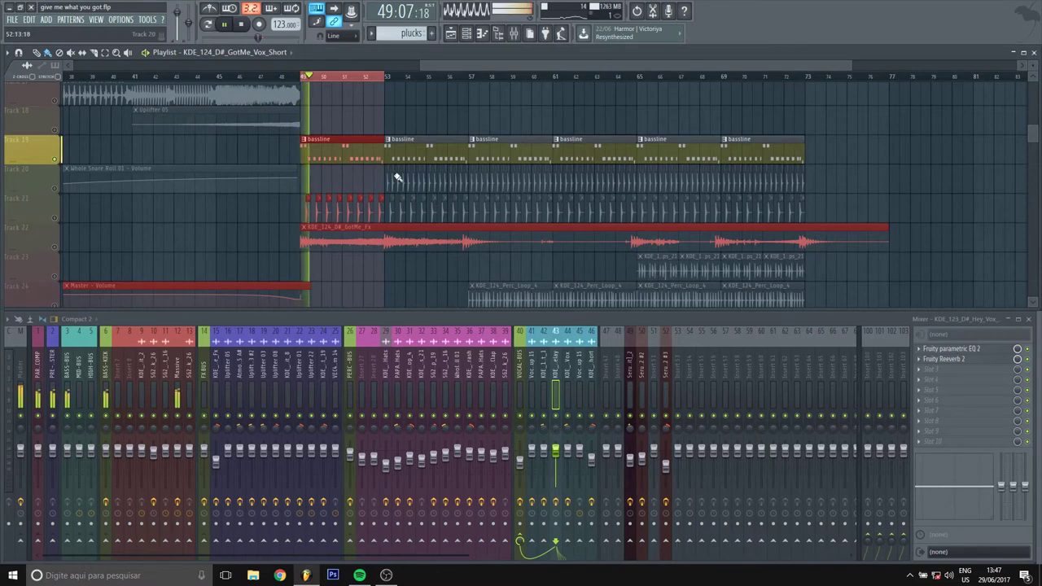
left_click(500, 93)
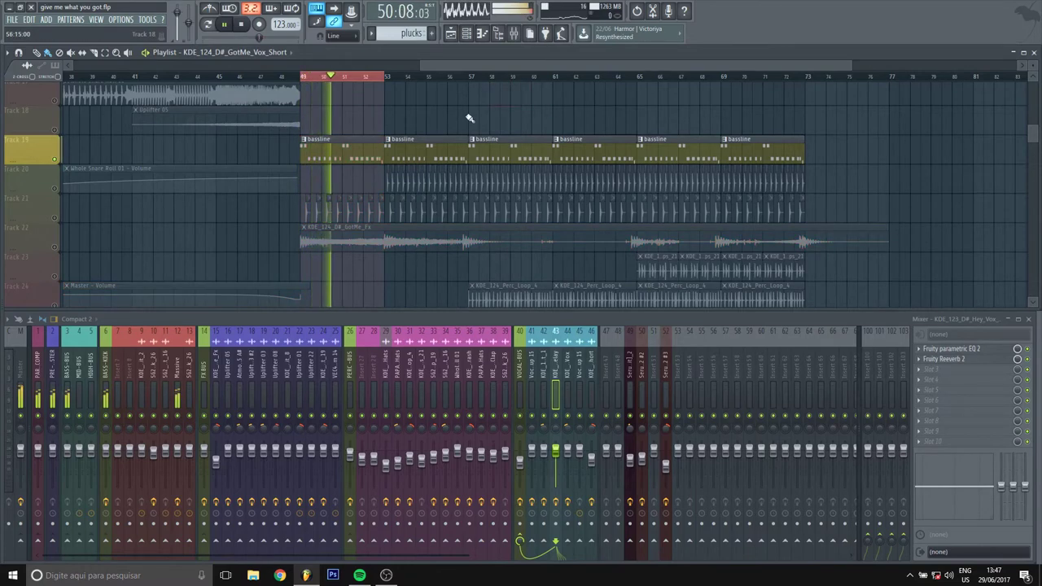
scroll(470, 114, "down", 5)
scroll(464, 130, "up", 5)
key("space")
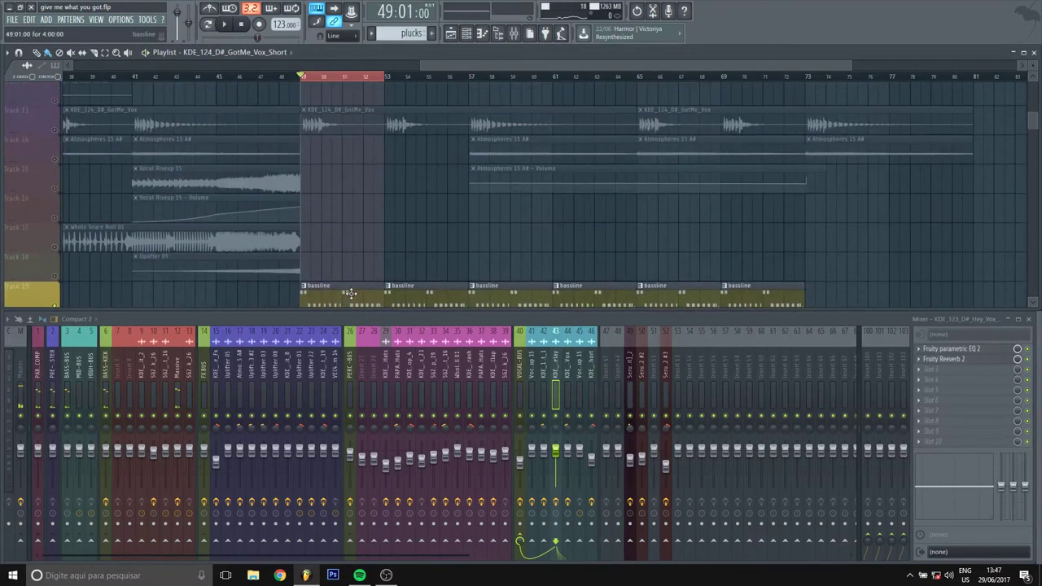
Inspect the Massive notes of the bassline pattern in the piano roll.
double_click(356, 293)
scroll(534, 262, "up", 5)
left_click_drag(668, 356, 379, 206)
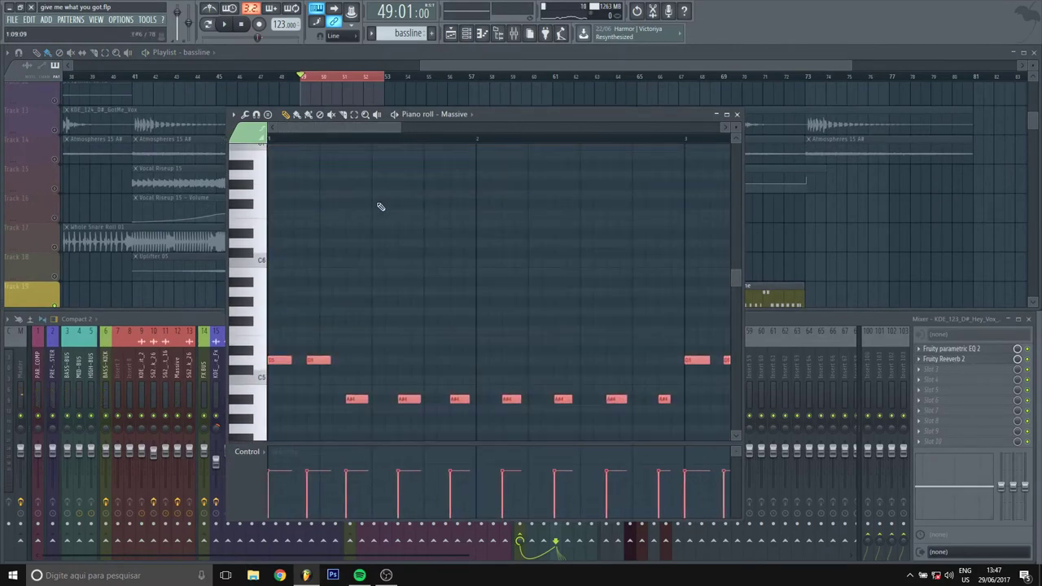
left_click(738, 116)
scroll(605, 165, "down", 3)
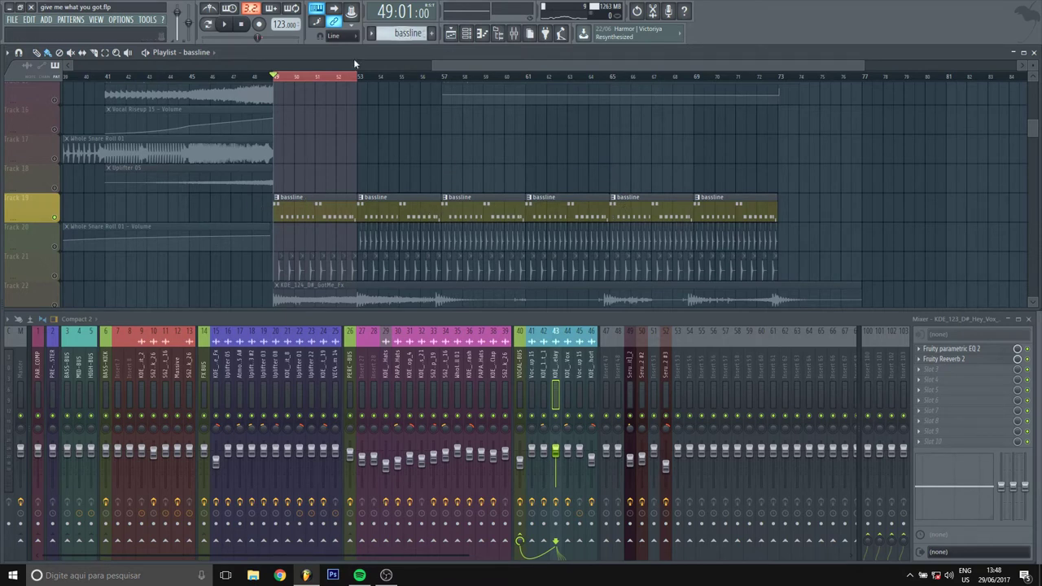
Create a new pattern named "bassline 1/2" in red and place it on Track 18 at bar 53.
key("F4")
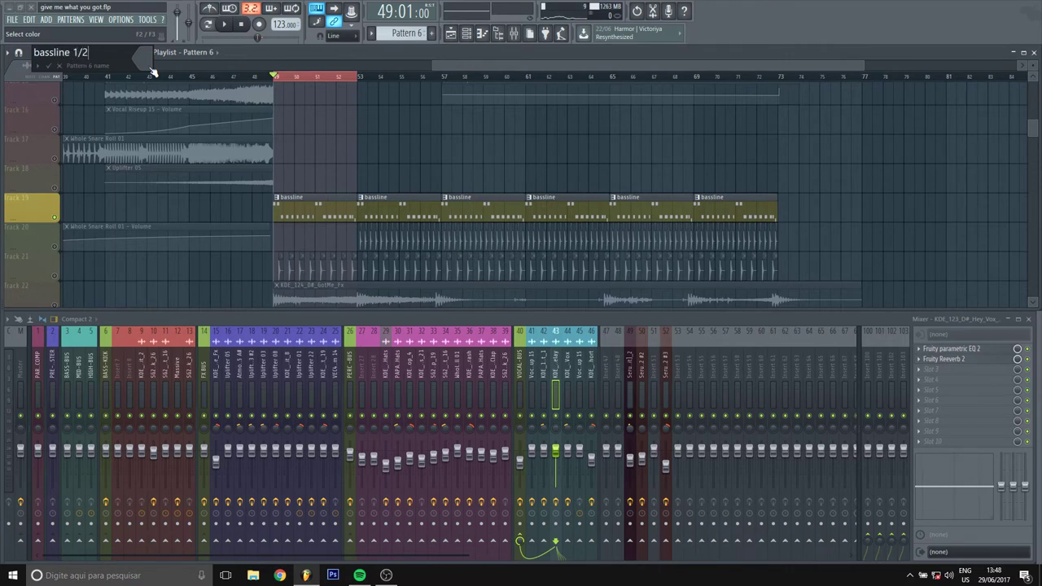
key("Return")
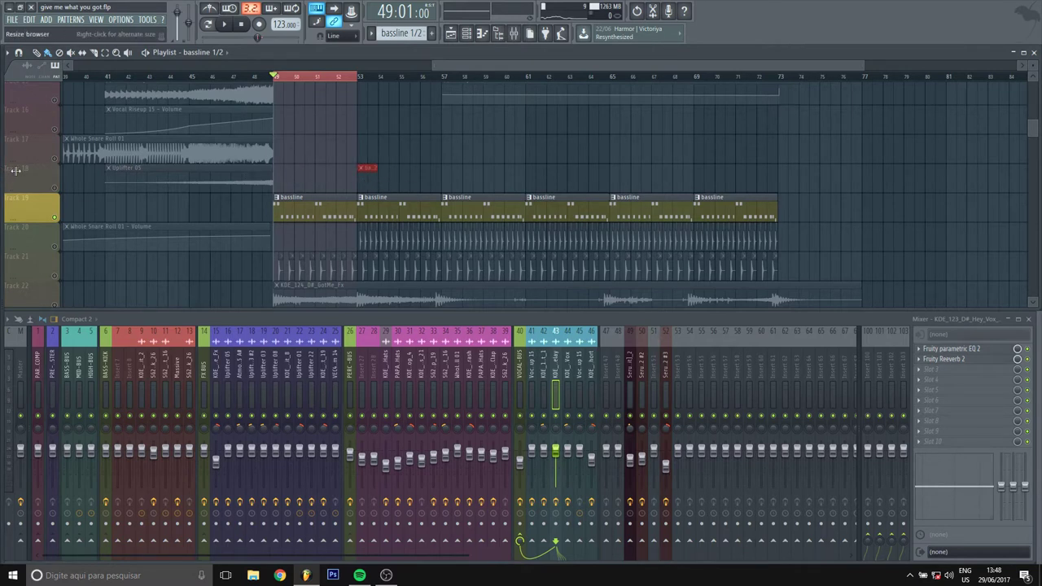
Narrow the playlist window and show the channel rack beside it.
mouse_move(4, 171)
left_mouse_down()
mouse_move(131, 170)
mouse_move(4, 167)
left_mouse_up()
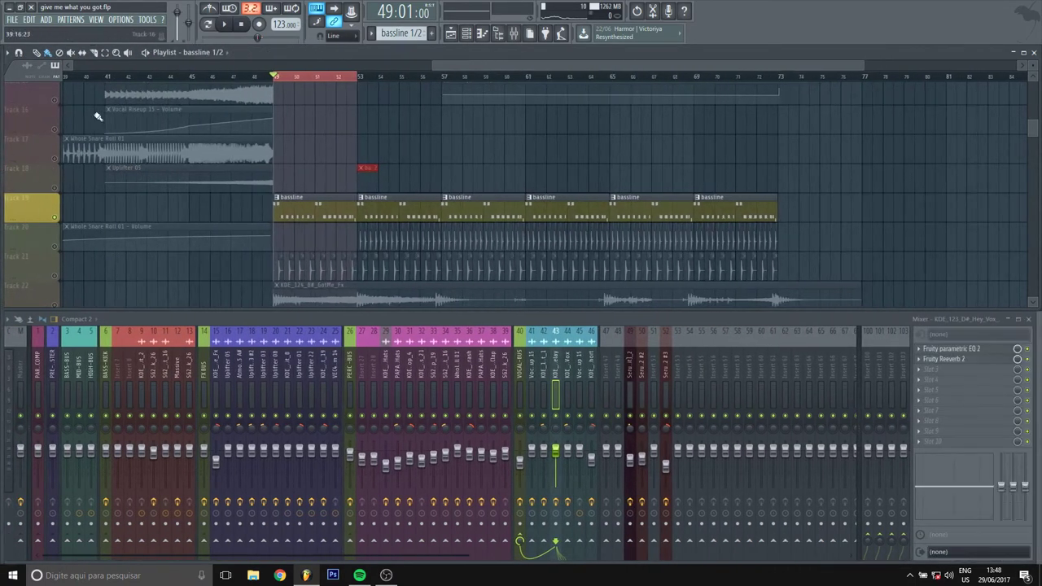
left_click_drag(317, 54, 637, 46)
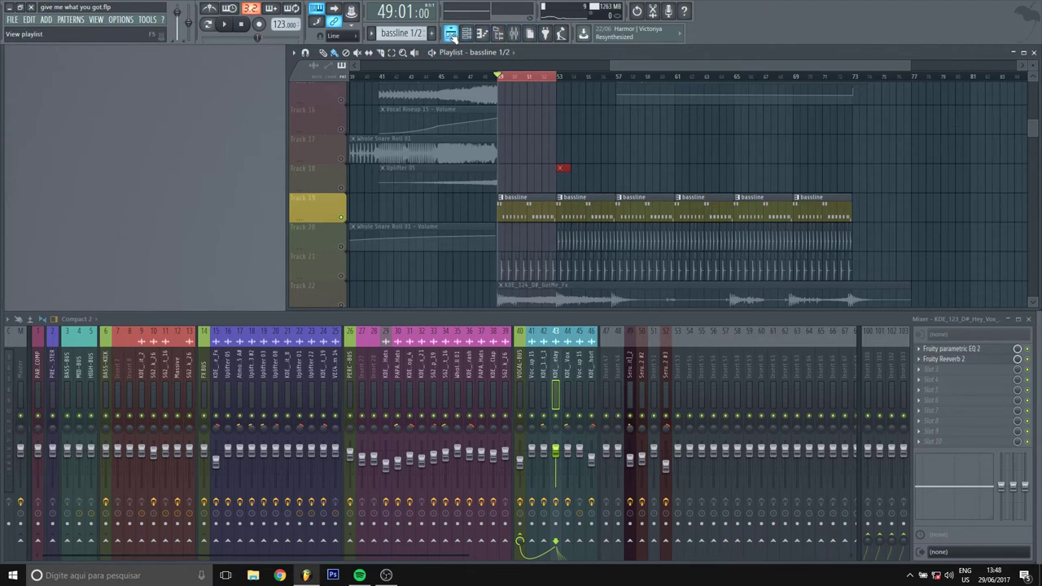
left_click(468, 33)
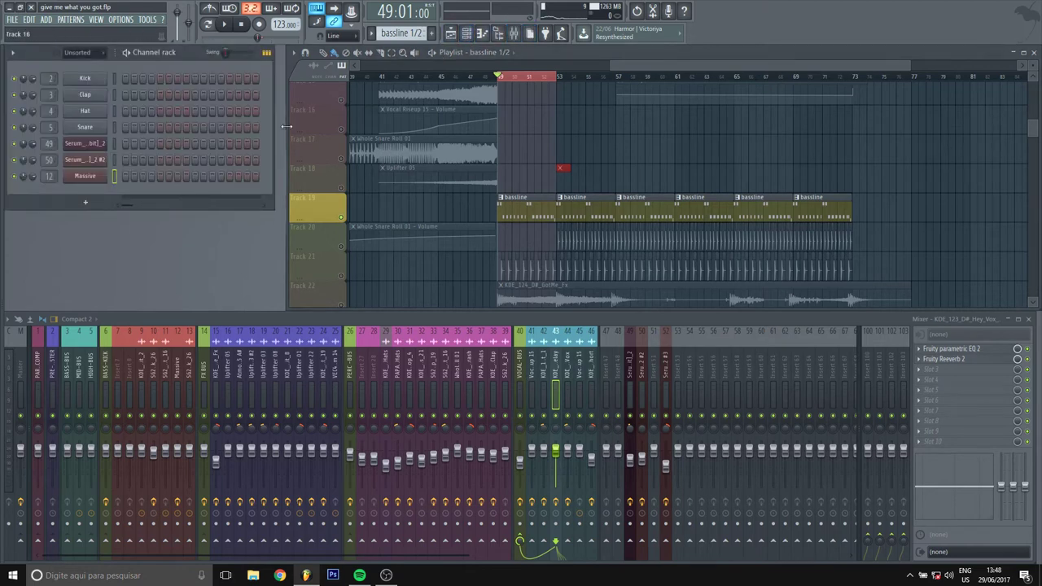
left_click_drag(286, 126, 276, 124)
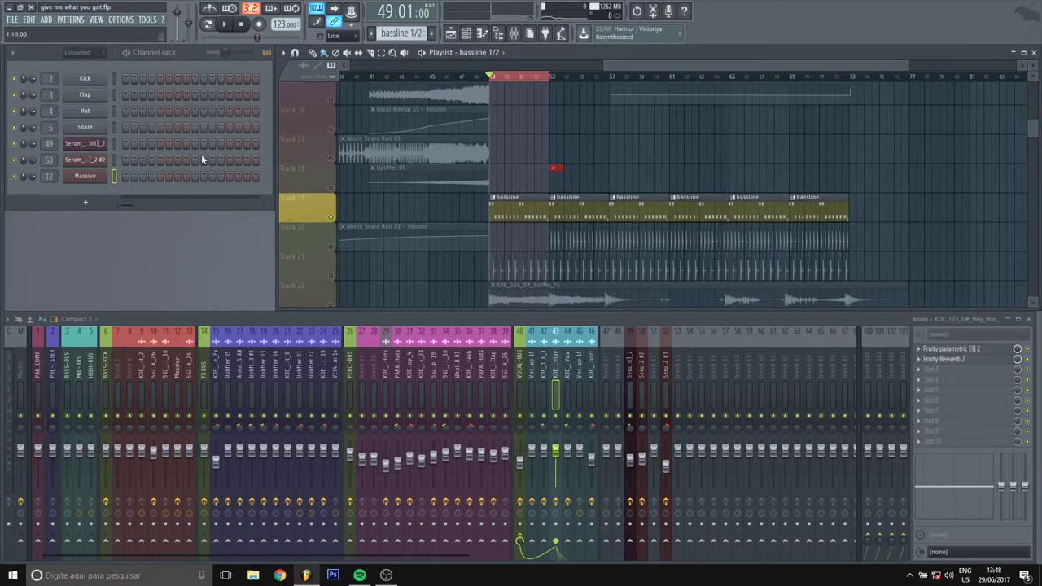
Add a Harmless synth channel to the project and move its window clear of the channel rack.
left_click(69, 20)
mouse_move(48, 20)
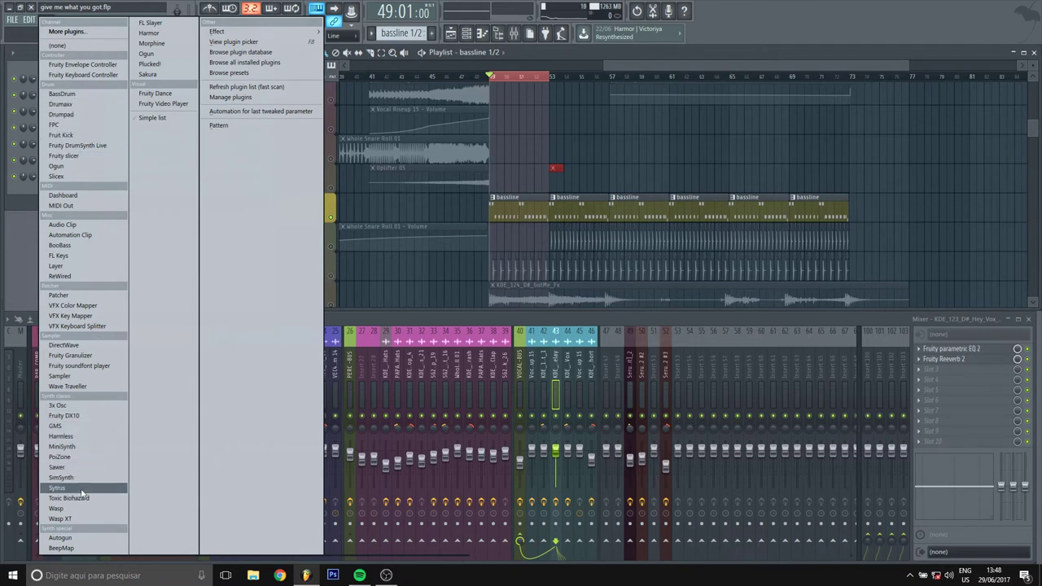
left_click(111, 438)
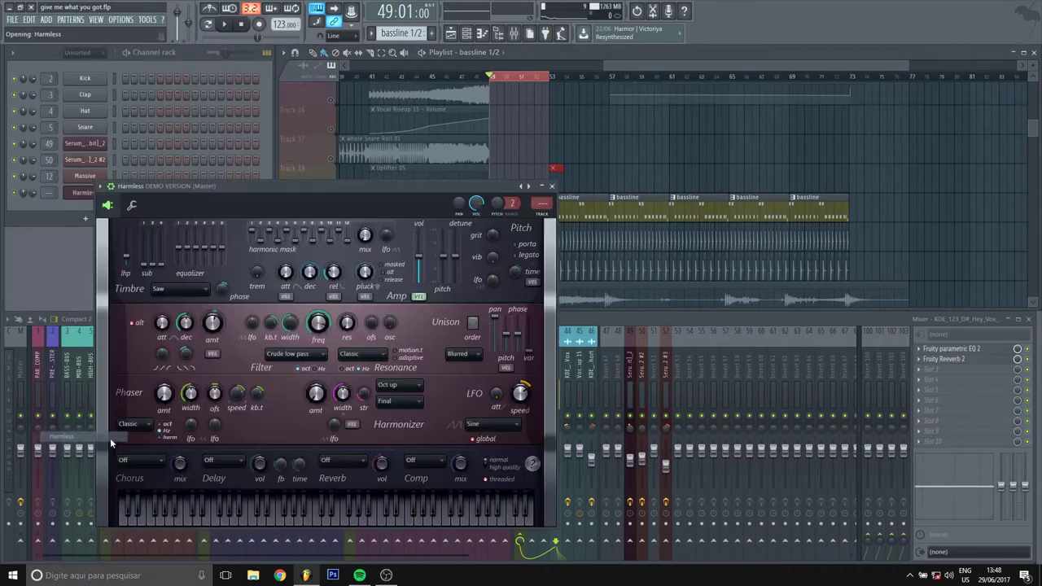
left_click_drag(343, 195, 477, 190)
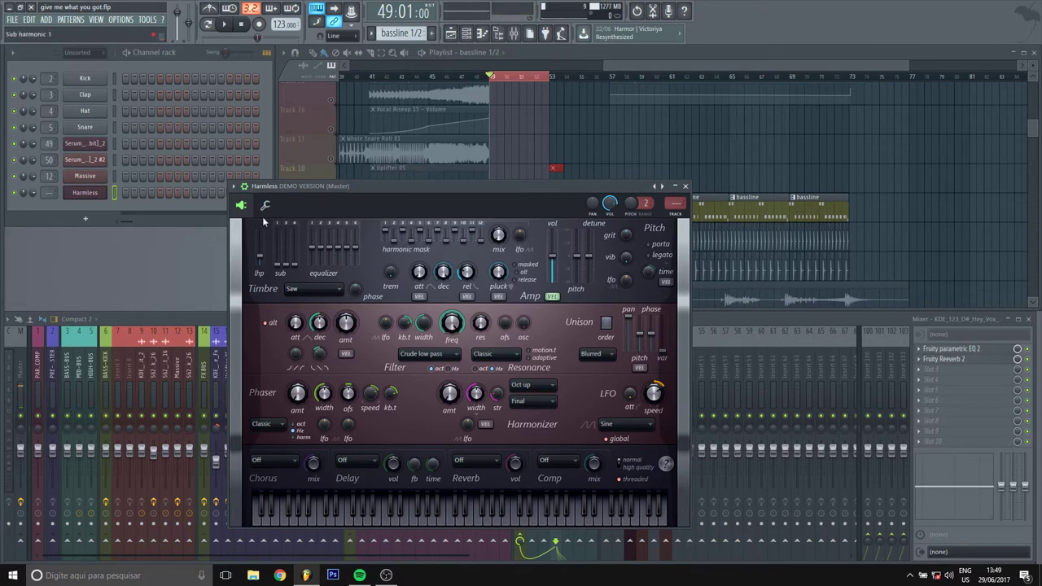
Try the PolySix FG and Industrial FG bass presets in Harmless.
left_click(234, 186)
mouse_move(260, 218)
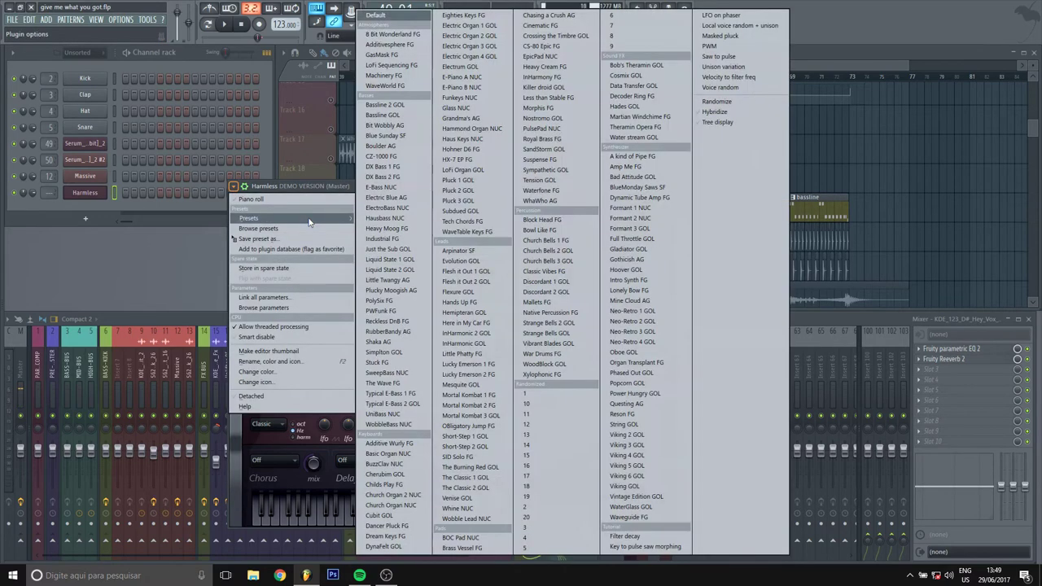
left_click(383, 302)
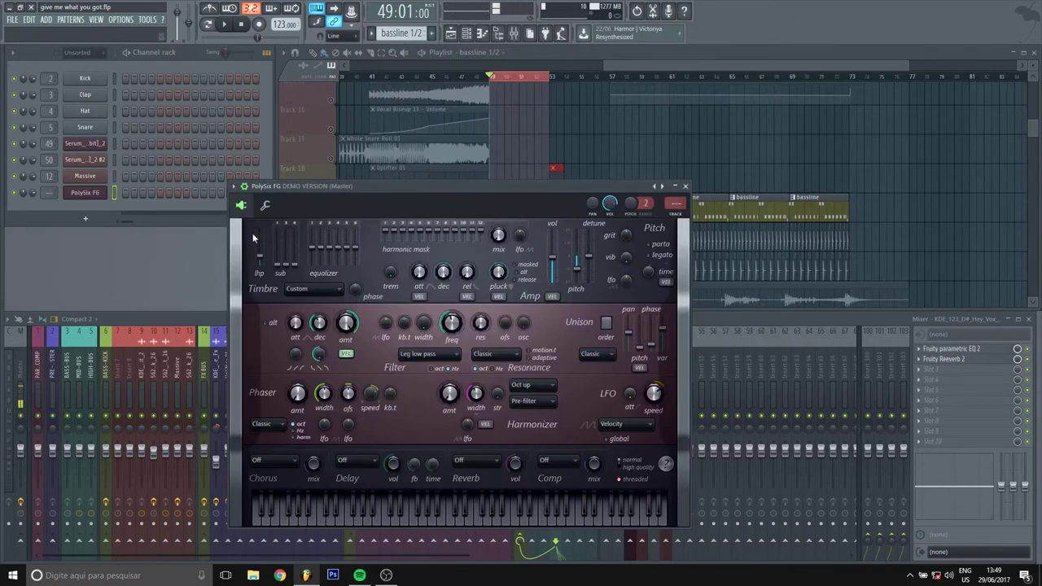
left_click(241, 186)
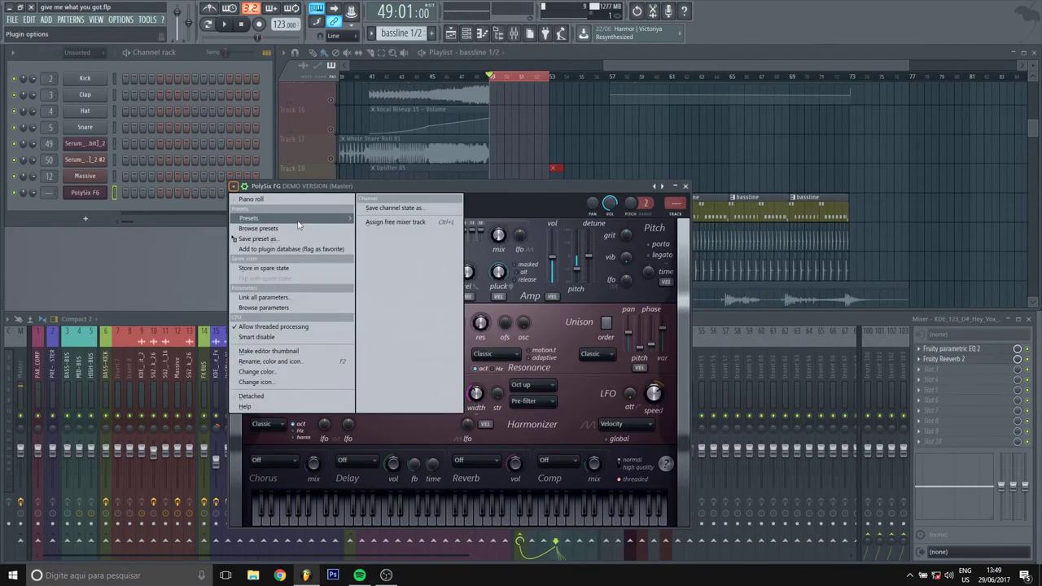
mouse_move(252, 218)
left_click(402, 238)
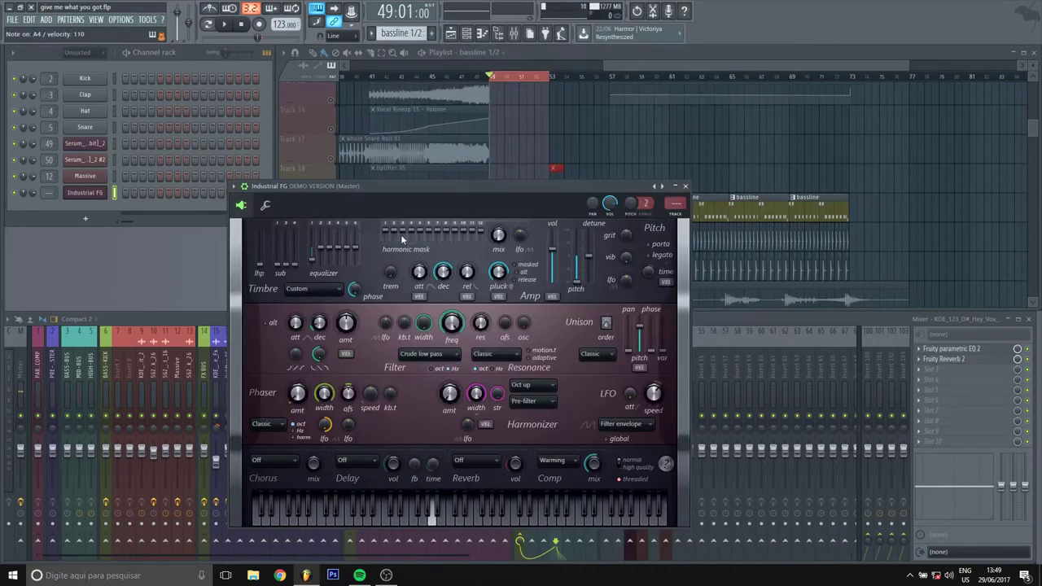
Load the PolySix FG bass preset in Harmless again, audition it, and close the synth window.
left_click(237, 186)
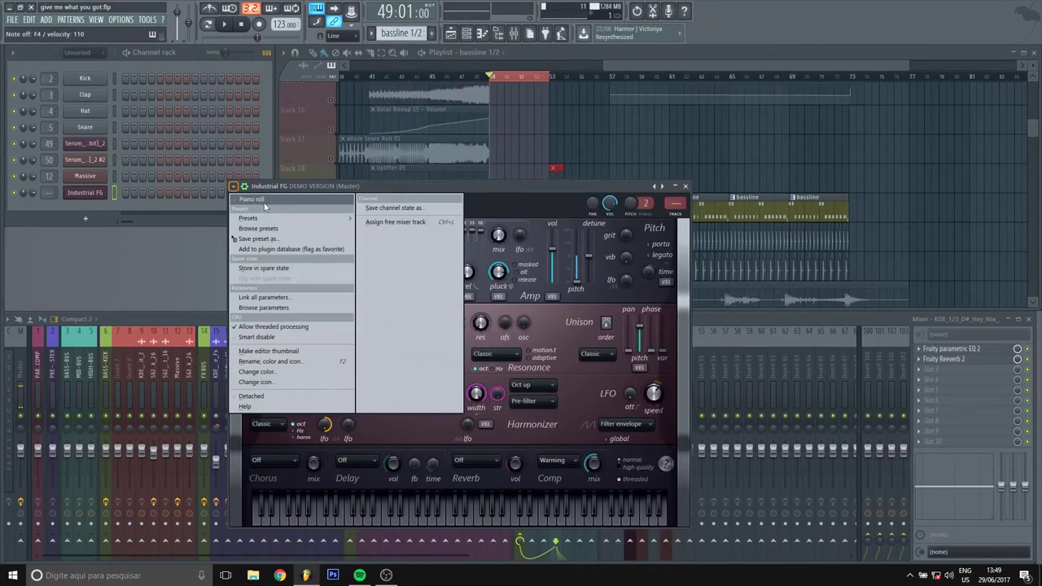
mouse_move(252, 219)
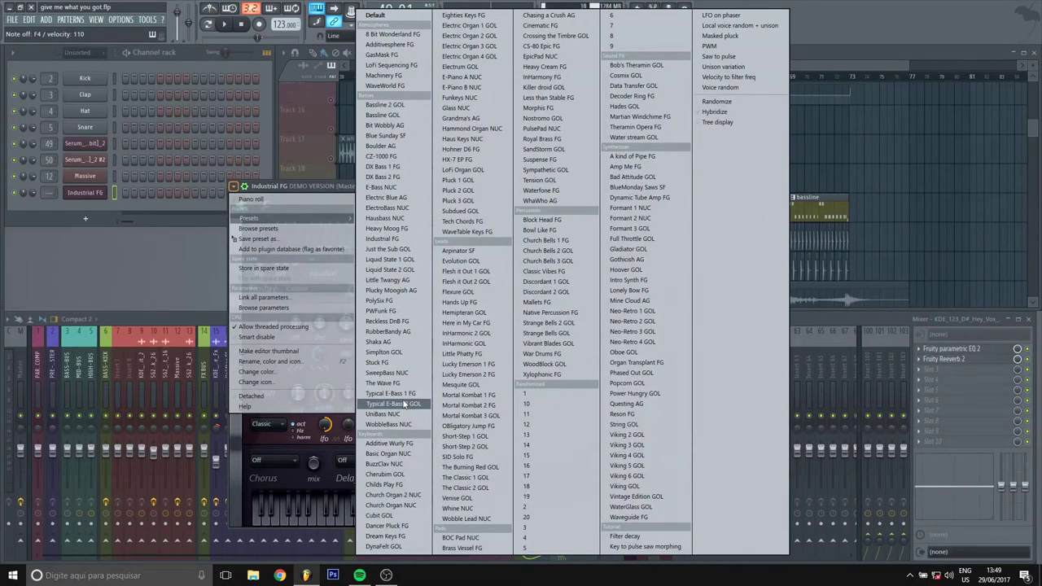
left_click(400, 300)
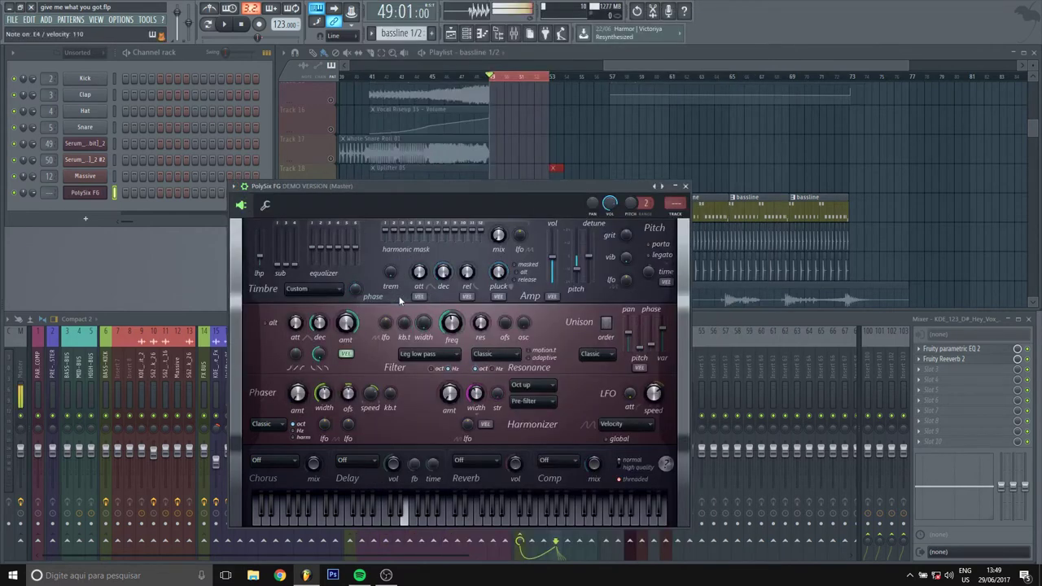
left_click(685, 186)
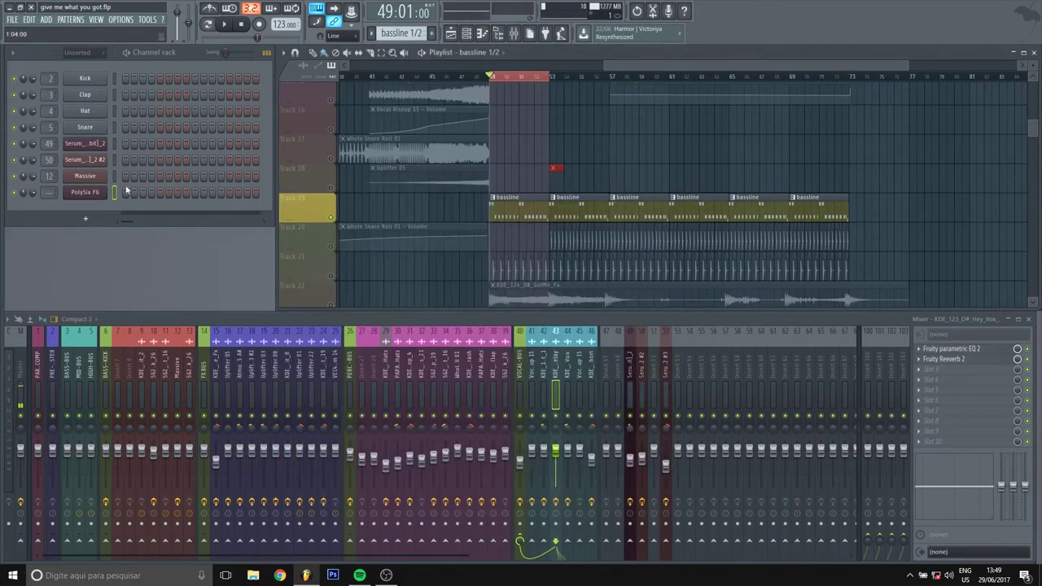
Paste the copied bassline notes into the PolySix FG channel's piano roll and play the pattern.
right_click(85, 191)
left_click(169, 196)
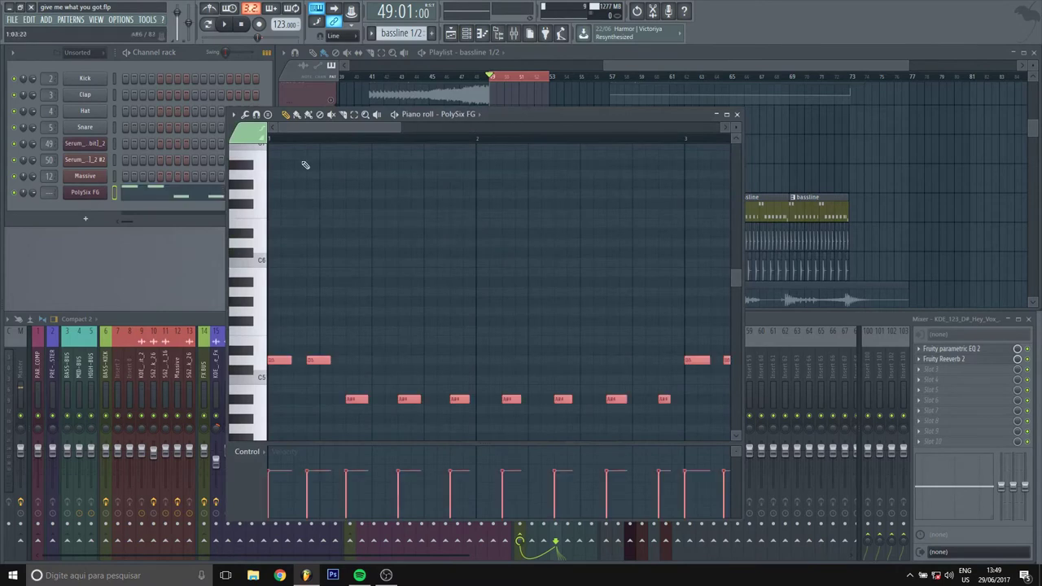
key("space")
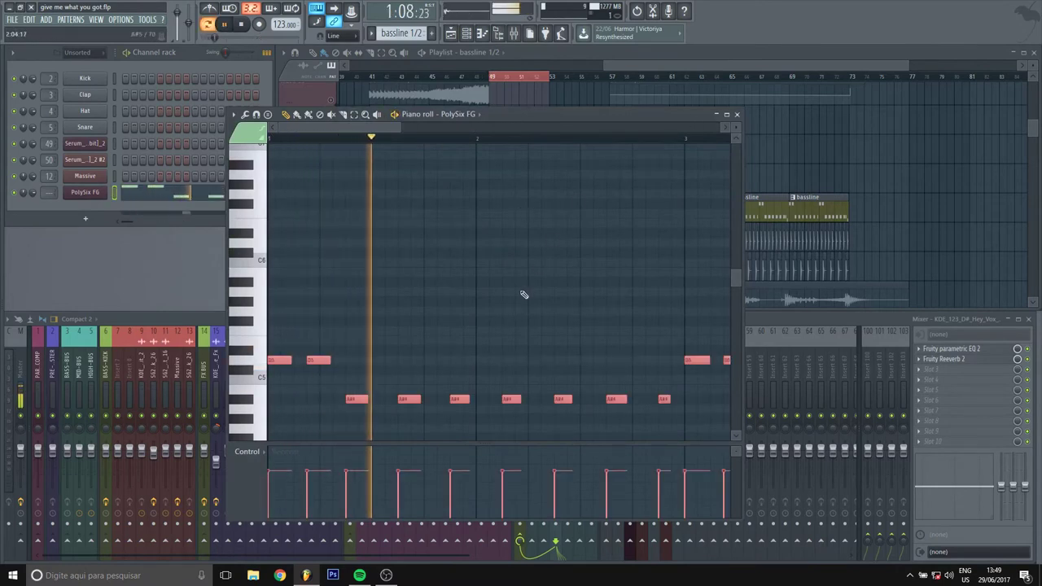
Transpose all the pasted notes down one octave to D4 and A#3, widen the piano roll, and put it away.
scroll(296, 279, "down", 3)
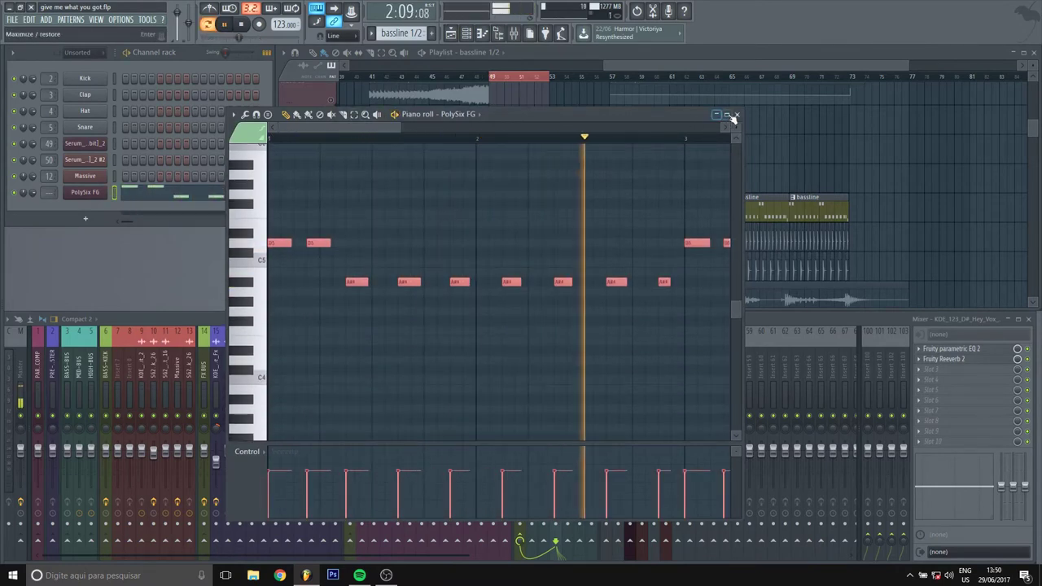
scroll(264, 329, "up", 4)
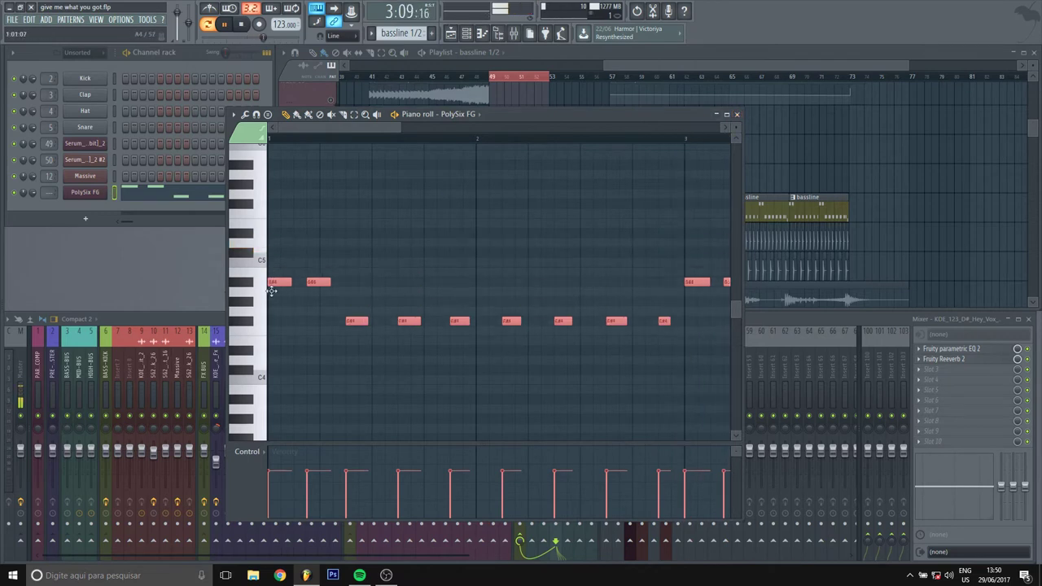
left_click_drag(264, 329, 240, 362)
left_click(383, 263)
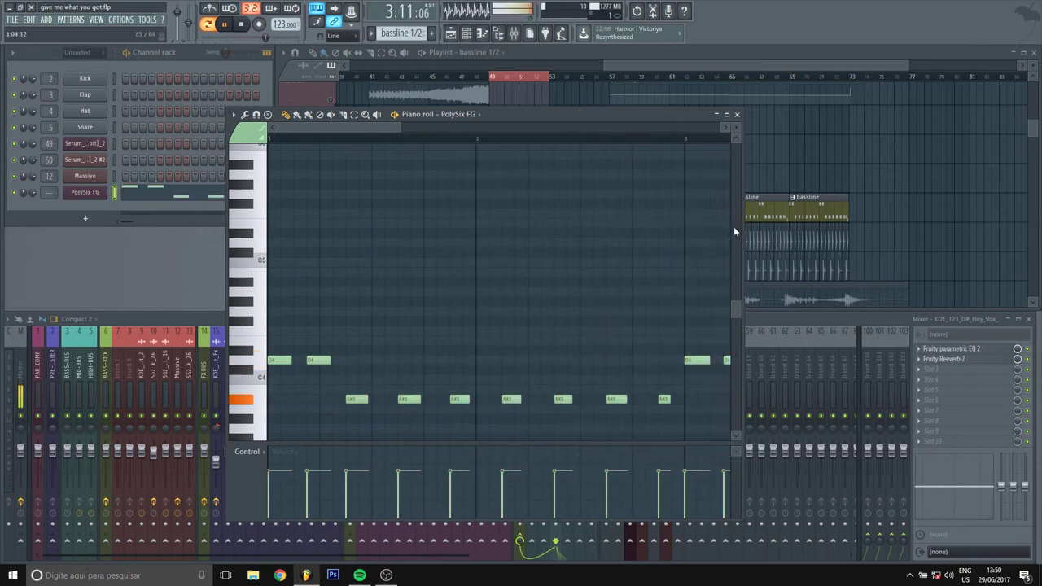
left_click_drag(744, 227, 817, 228)
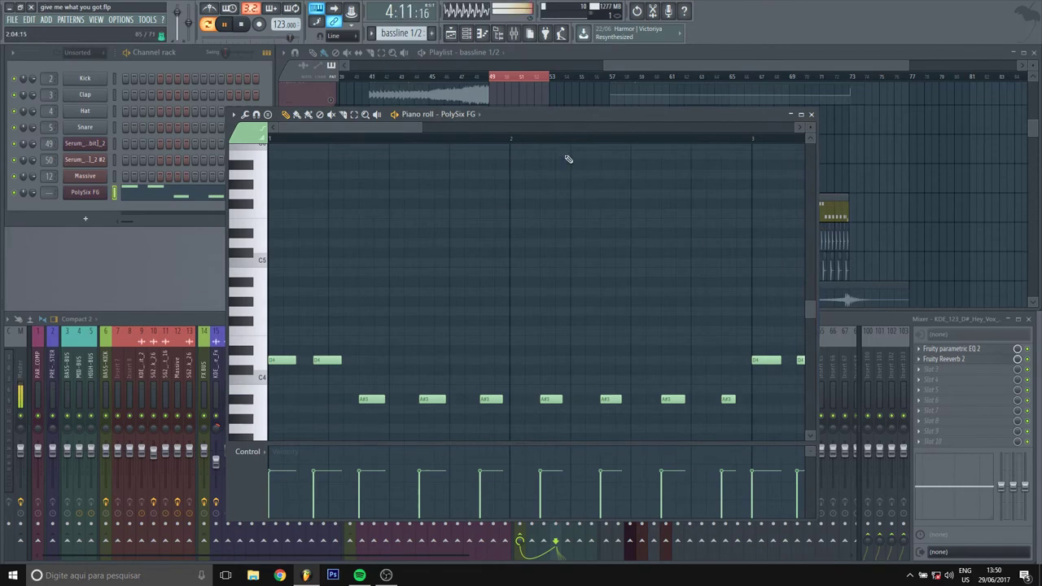
left_click(790, 114)
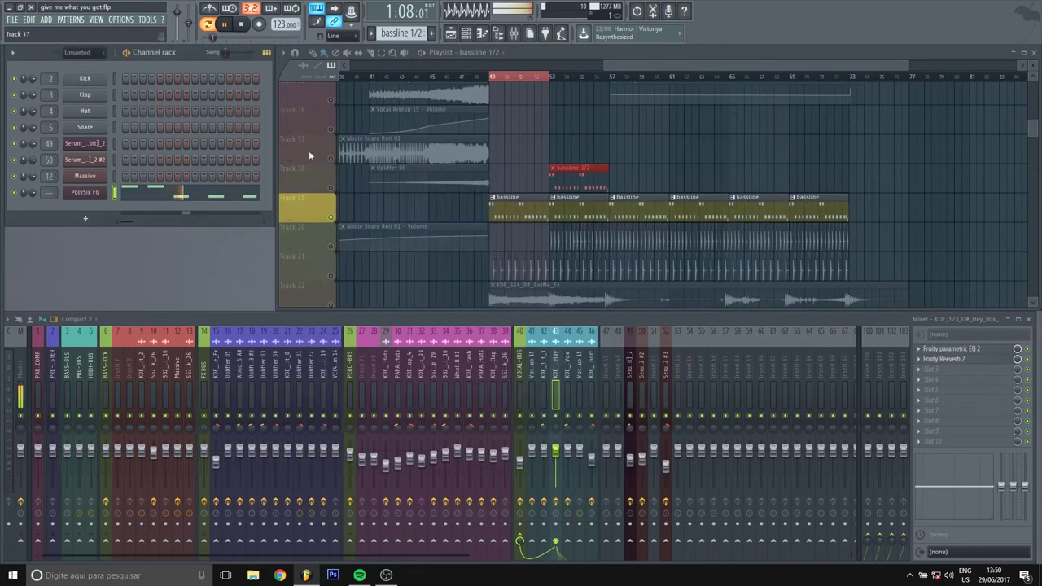
Look through the Harmless preset list for another bass sound, close the synth window, and stop playback.
left_click(84, 192)
left_click(233, 187)
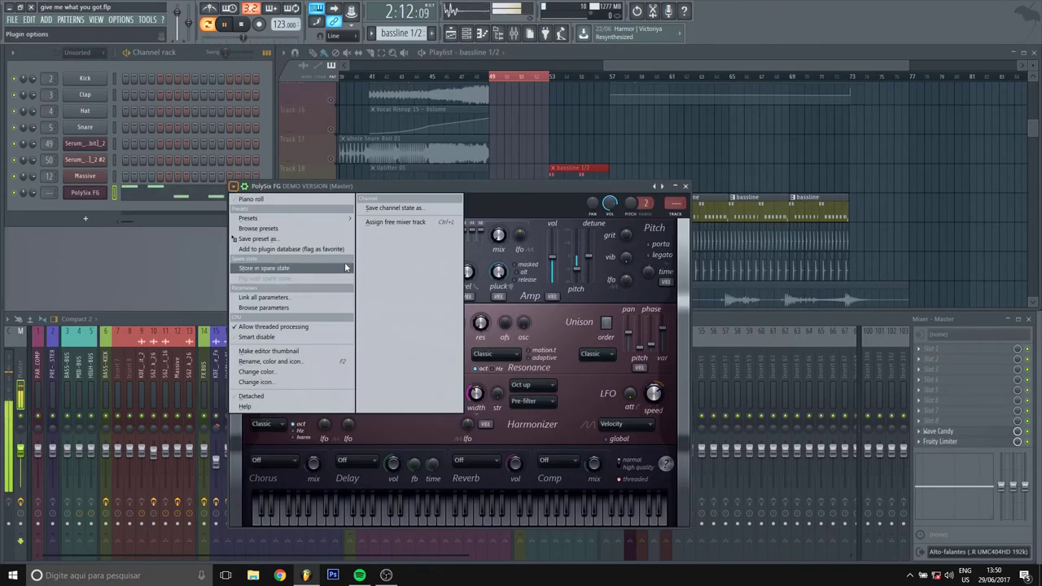
mouse_move(328, 219)
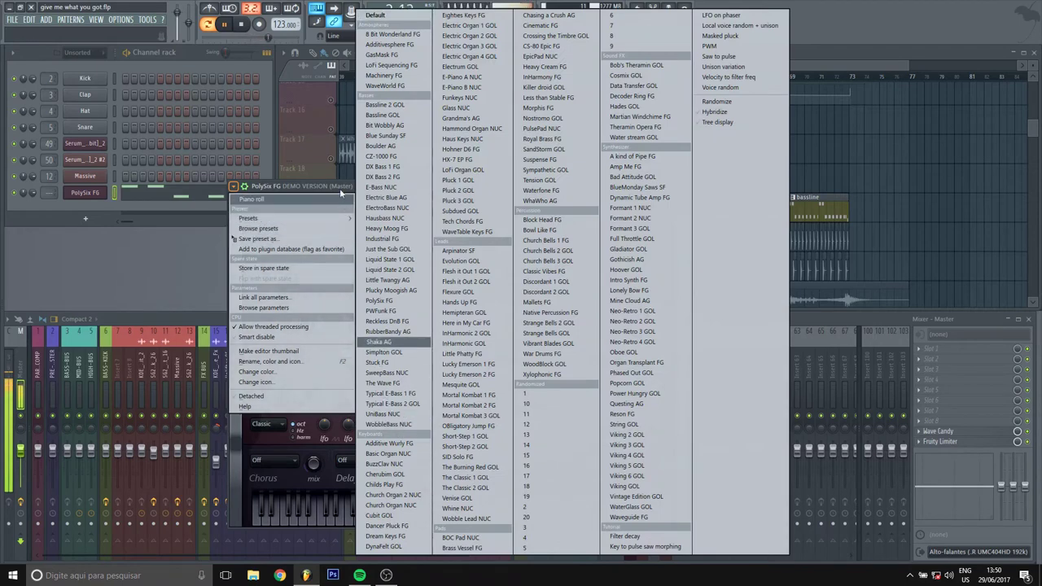
left_click(350, 191)
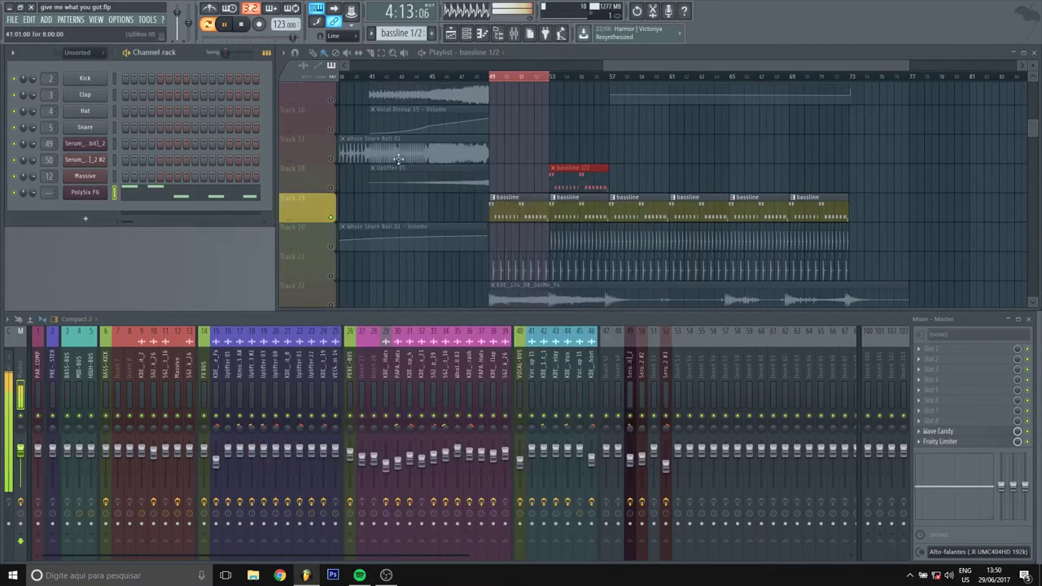
left_click(685, 185)
key("space")
right_click(91, 196)
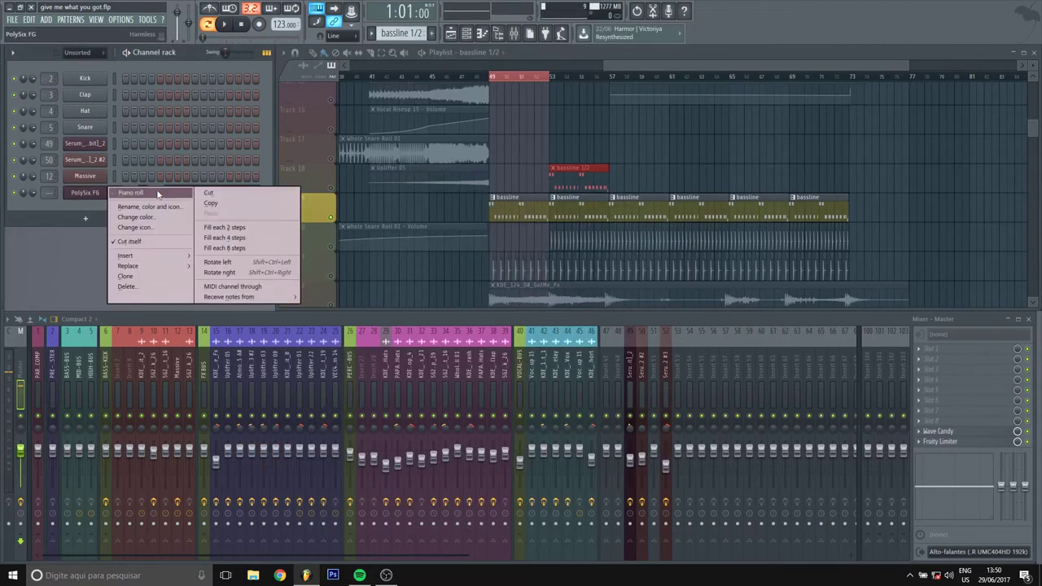
left_click(191, 189)
left_click(812, 115)
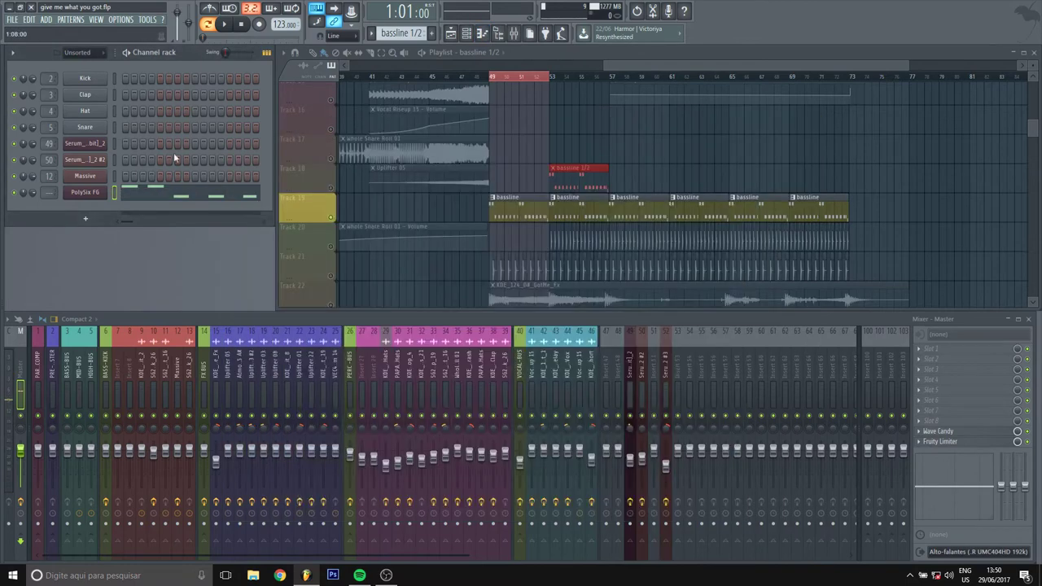
right_click(88, 194)
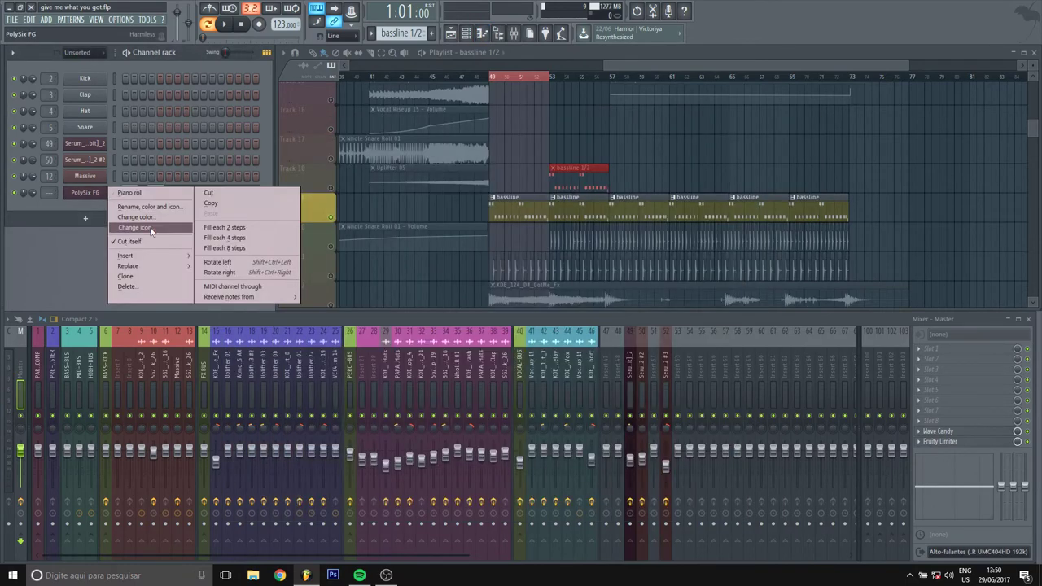
mouse_move(160, 261)
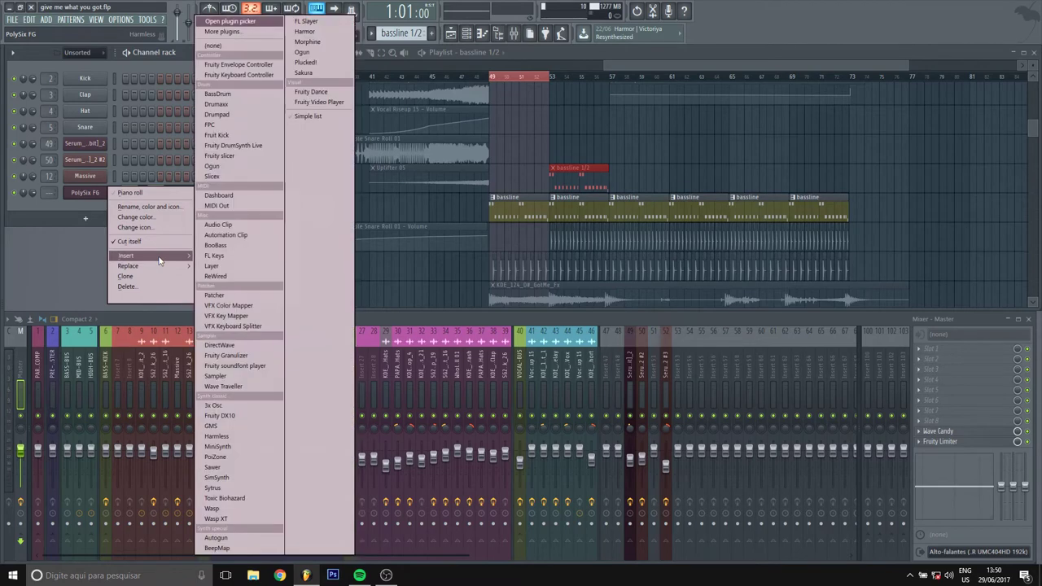
left_click(221, 31)
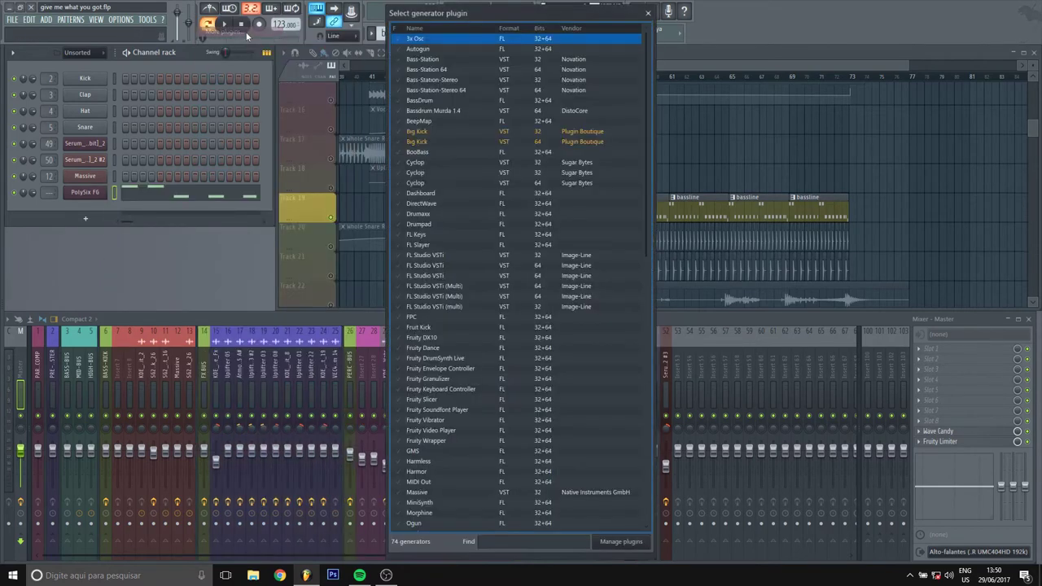
left_click(645, 12)
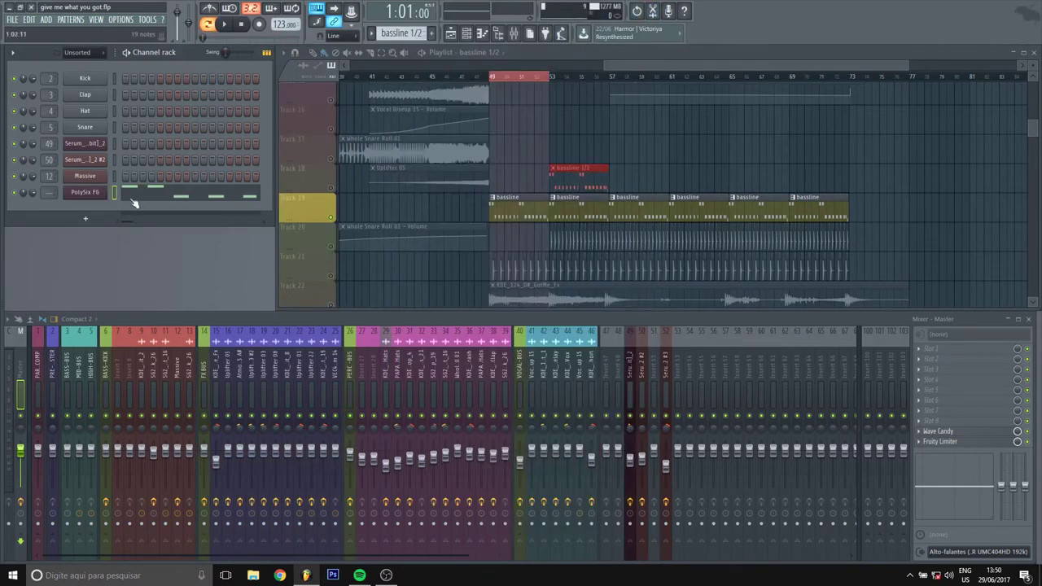
Replace the PolySix FG channel's synth with PoiZone from the plugin picker and move its window clear of the channel rack.
right_click(100, 195)
mouse_move(147, 259)
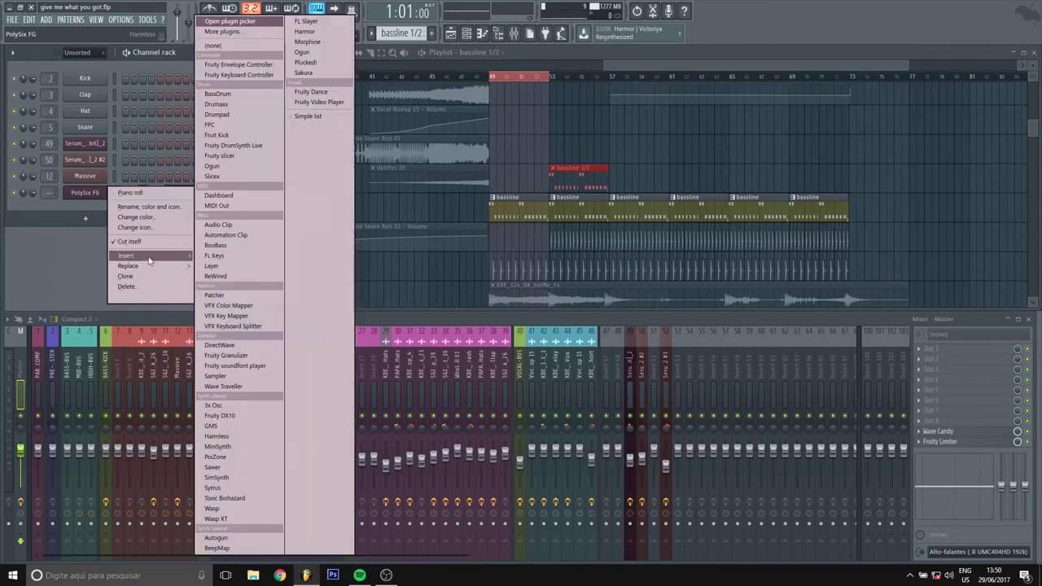
left_click(239, 22)
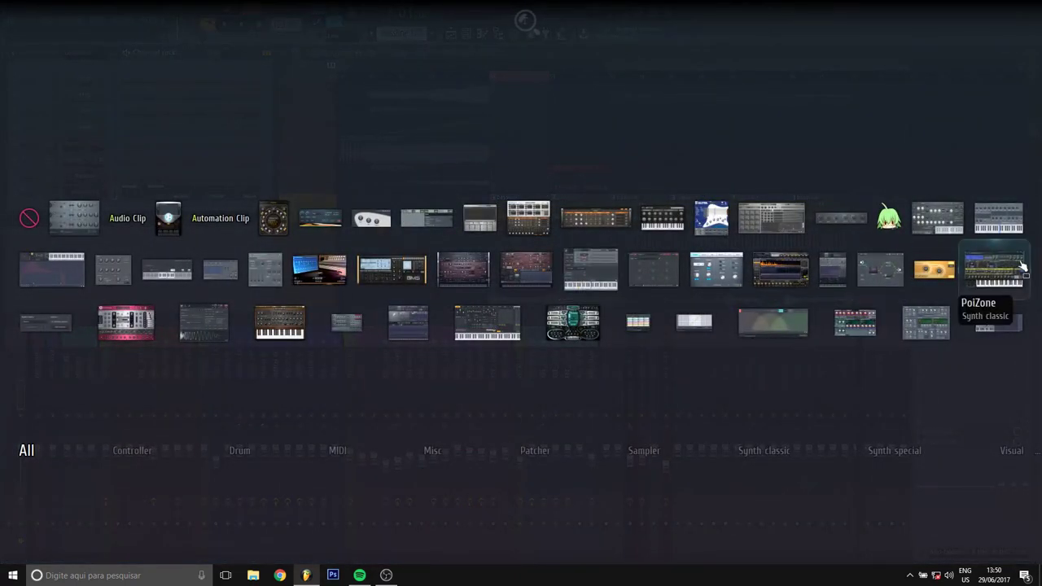
left_click_drag(994, 268, 77, 195)
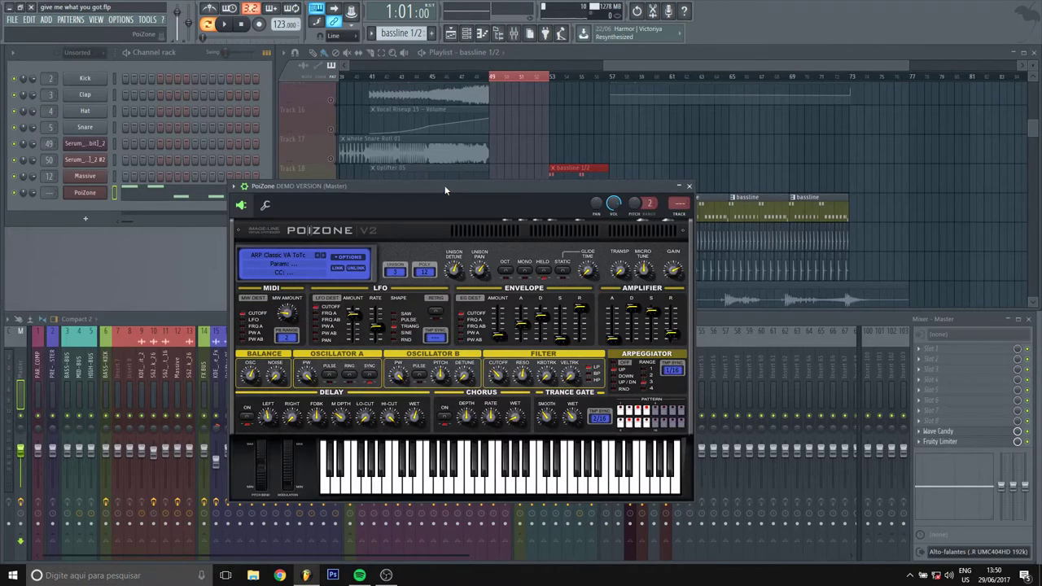
left_click_drag(445, 191, 485, 175)
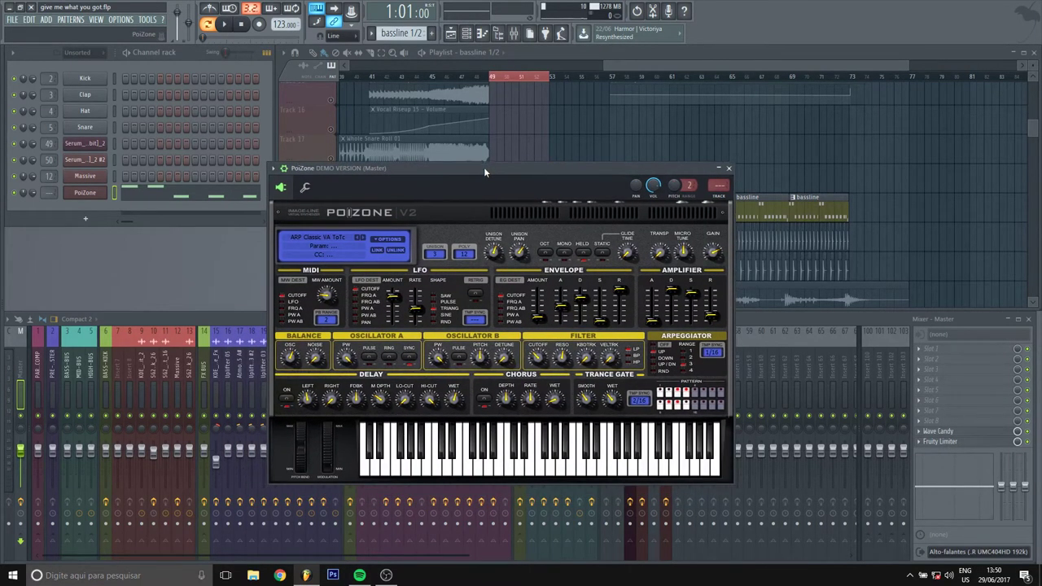
left_click_drag(484, 168, 507, 152)
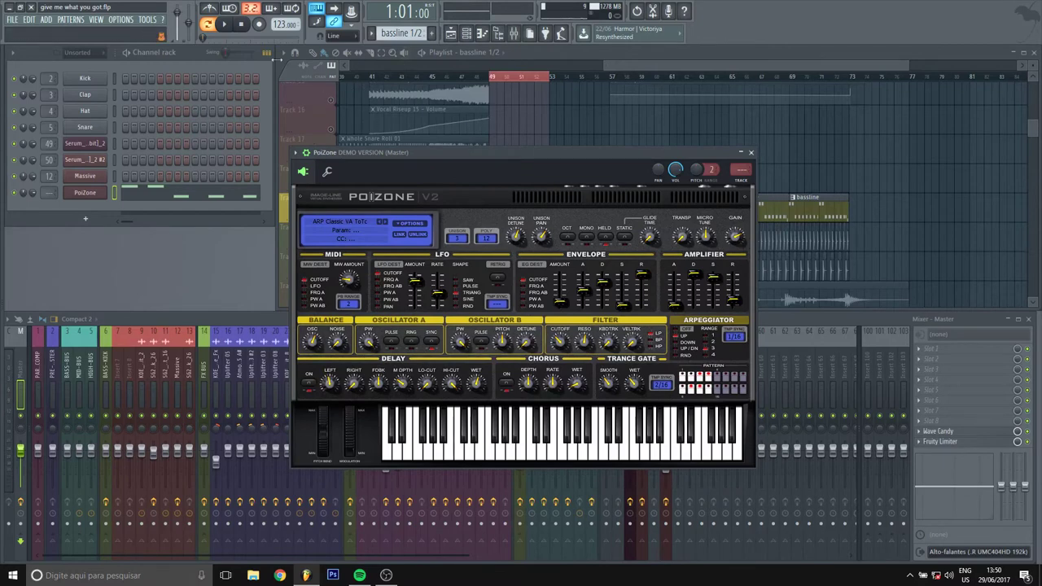
left_click(147, 19)
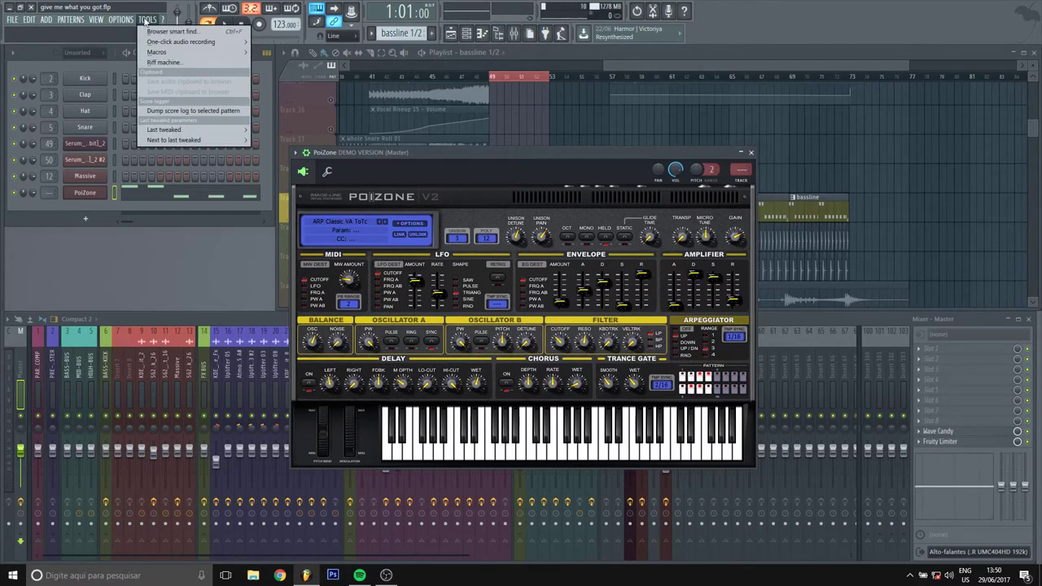
left_click(145, 20)
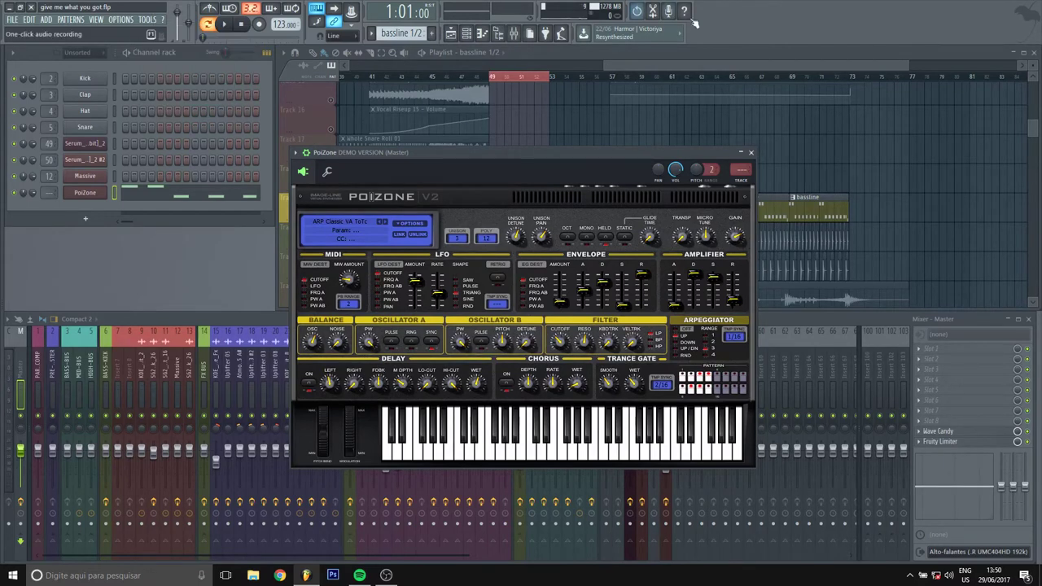
left_click(24, 25)
left_click(23, 25)
Load the BAS Little Phatty ToTc preset from PoiZone's presets library.
left_click_drag(511, 171, 509, 159)
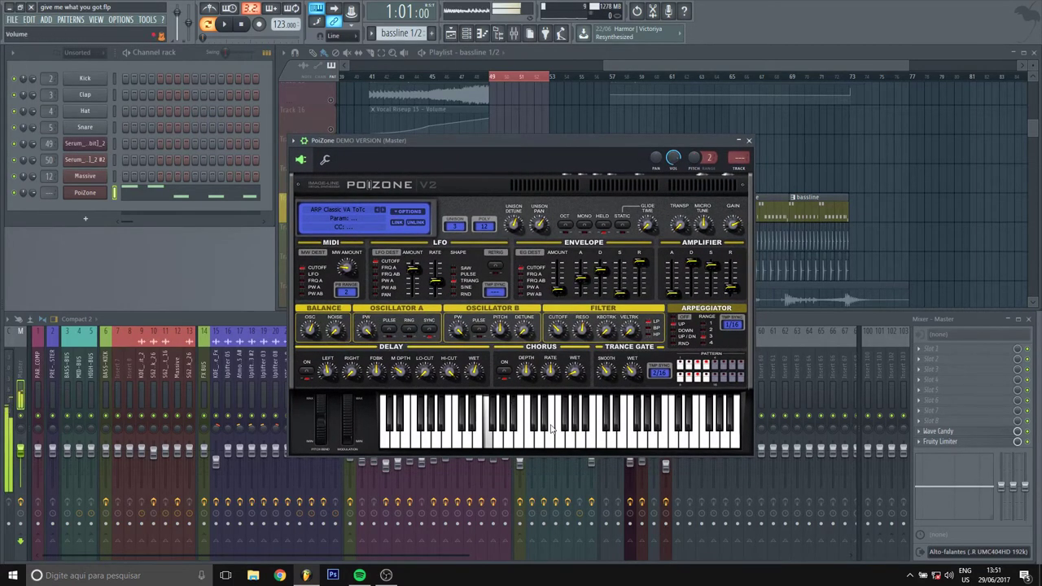
left_click(364, 206)
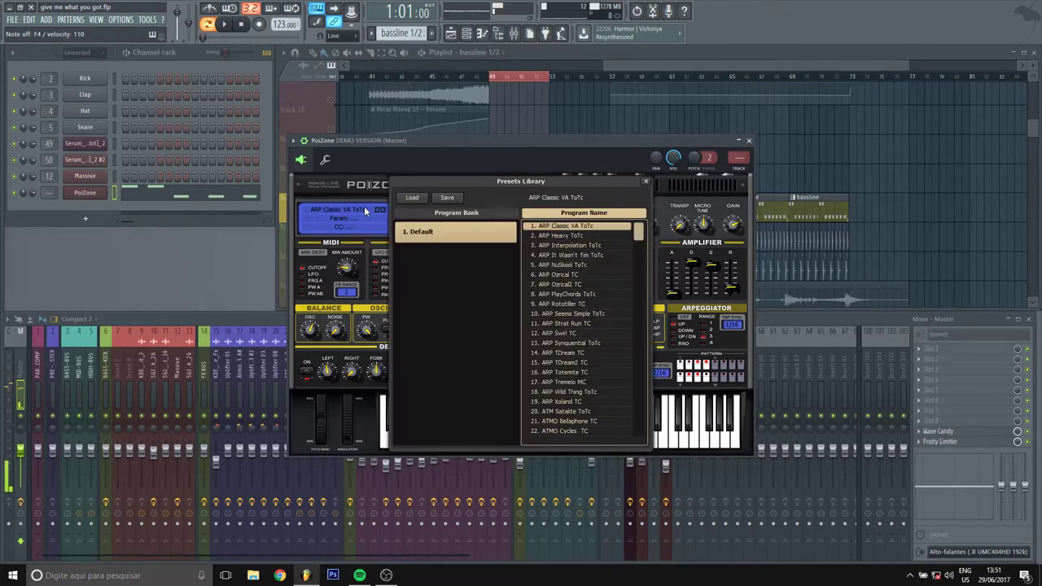
scroll(578, 317, "down", 10)
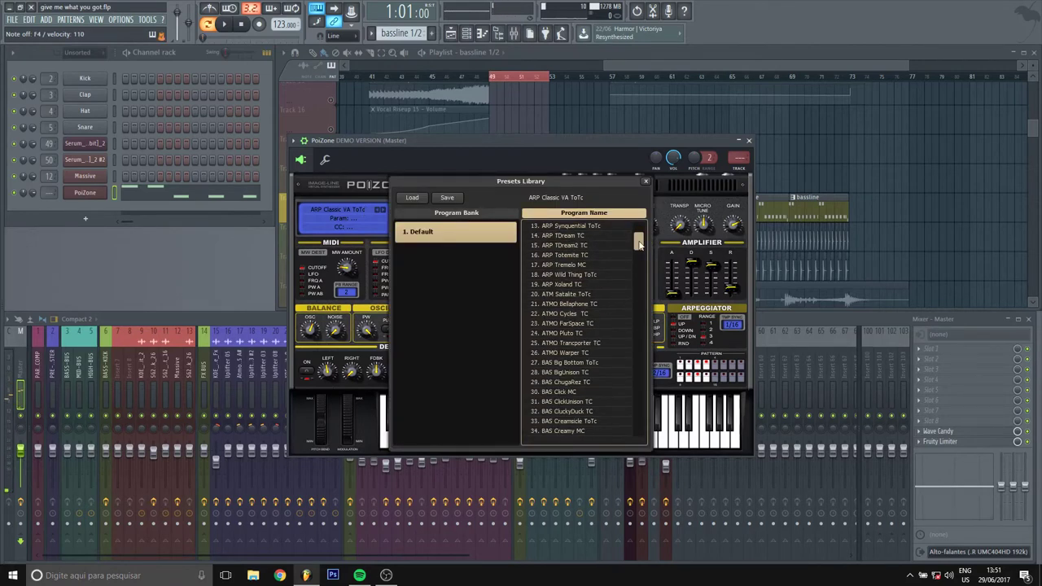
left_click(598, 294)
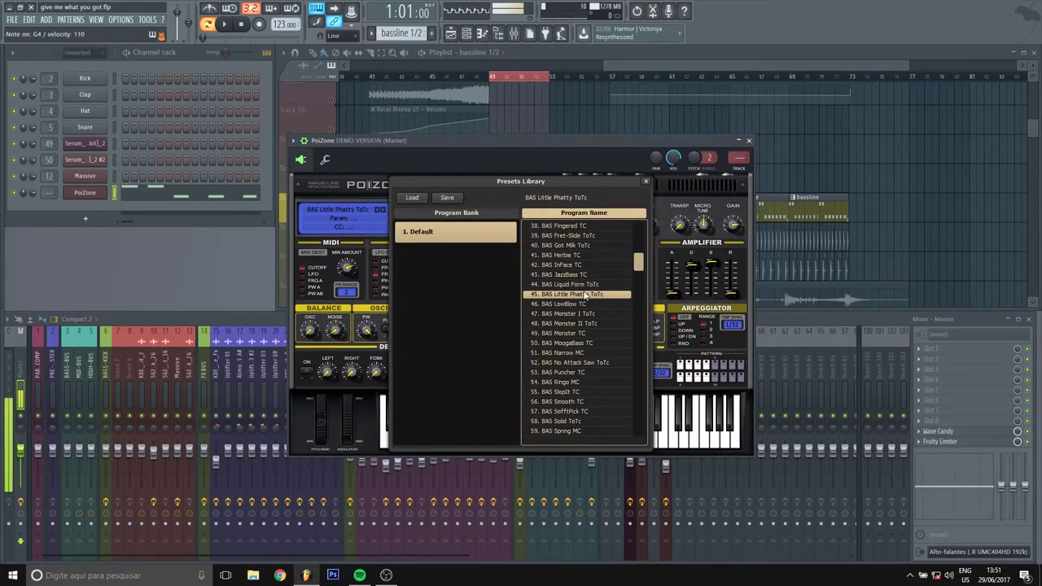
Audition the bass presets from BAS LowBlow TC onward in the presets library and load BAS Ringo MC.
left_click(582, 304)
left_click(580, 313)
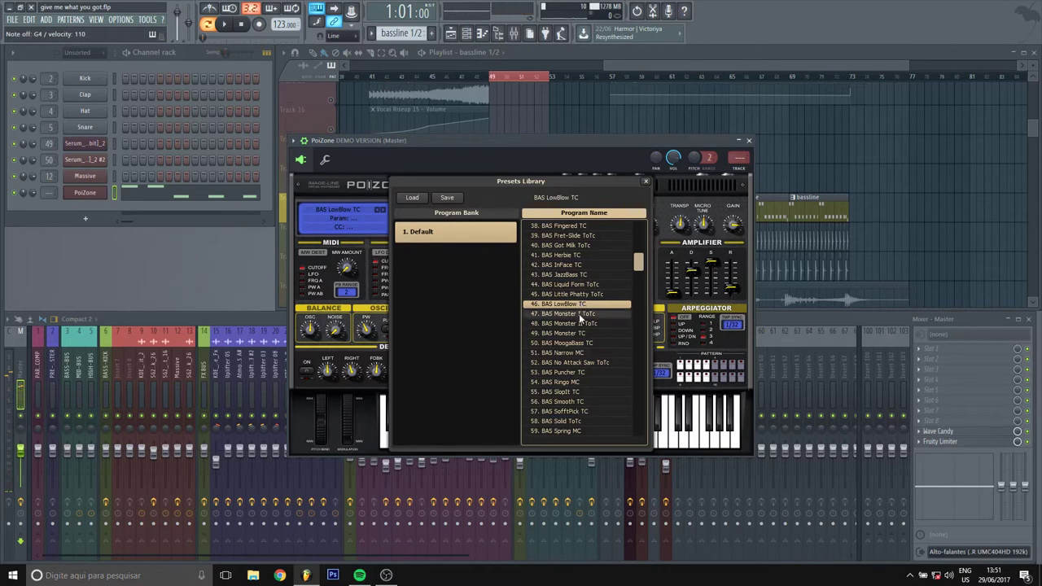
left_click(577, 323)
left_click(577, 333)
left_click(574, 343)
left_click(574, 352)
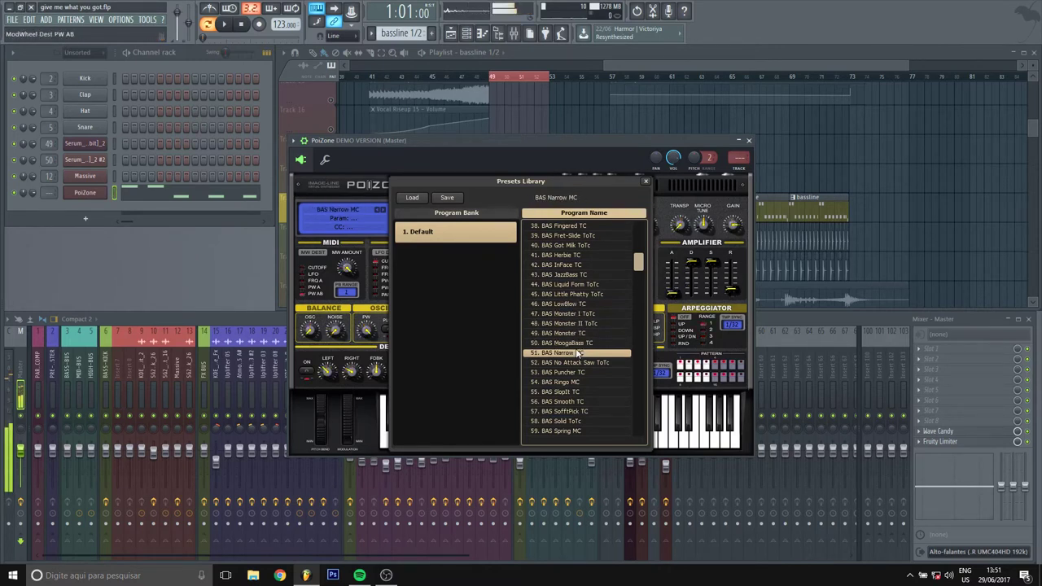
scroll(572, 351, "down", 1)
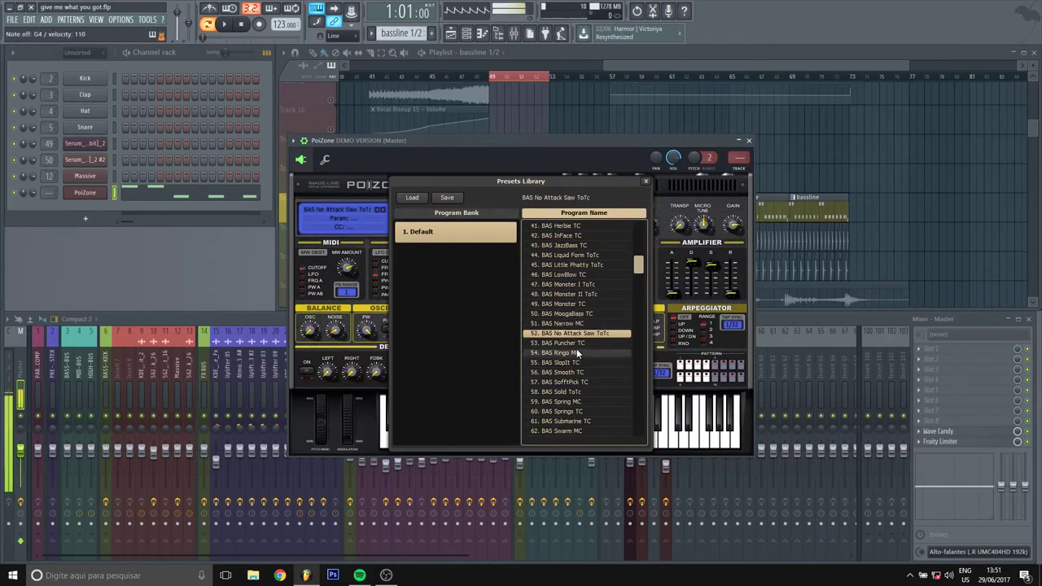
double_click(574, 352)
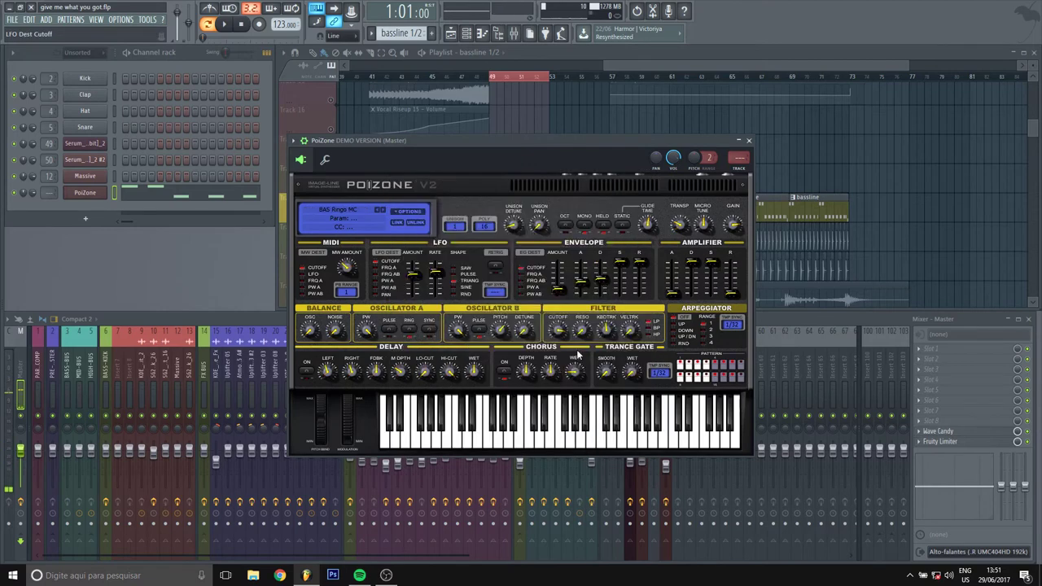
Step forward through PoiZone's remaining BAS presets, past Default, to GATE Autobaun TC, auditioning each sound.
left_click(385, 207)
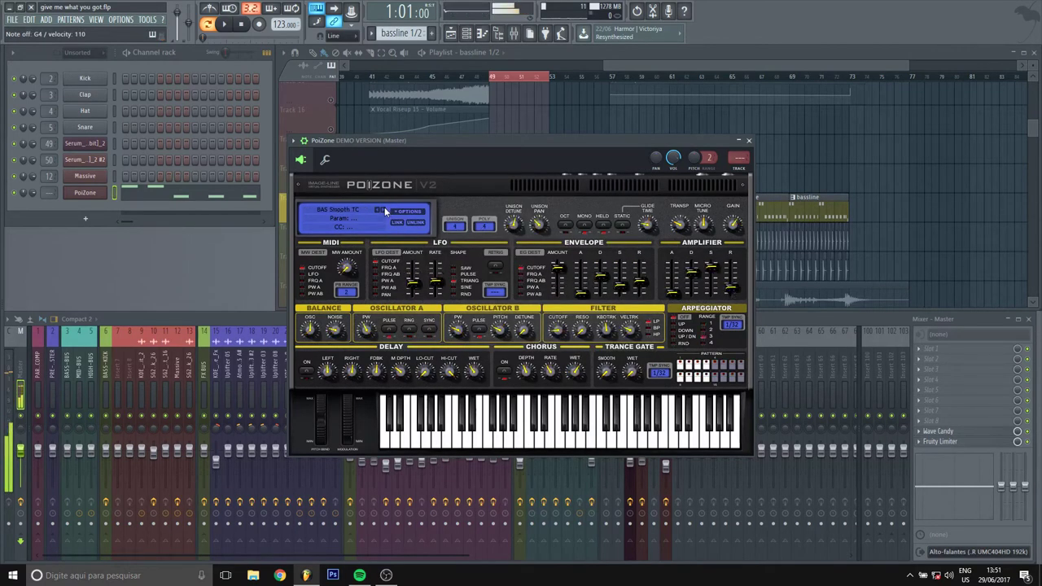
left_click(384, 207)
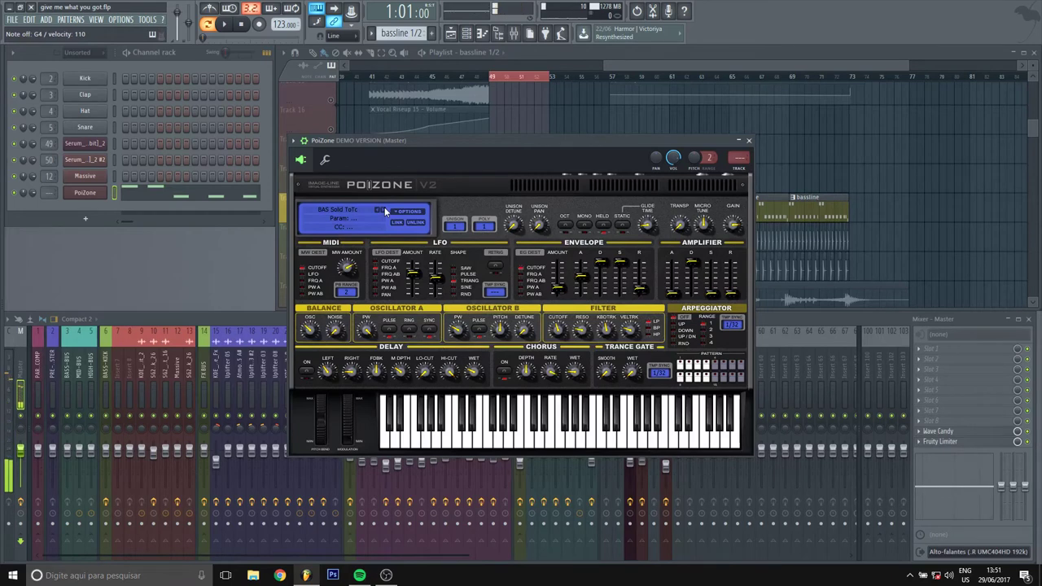
left_click(384, 207)
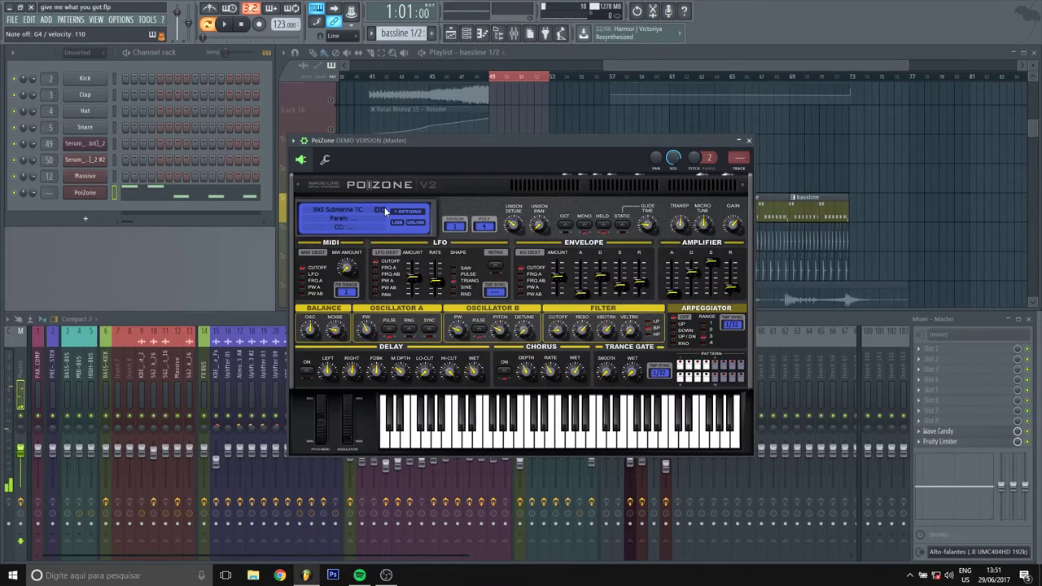
left_click(384, 207)
left_click(384, 207)
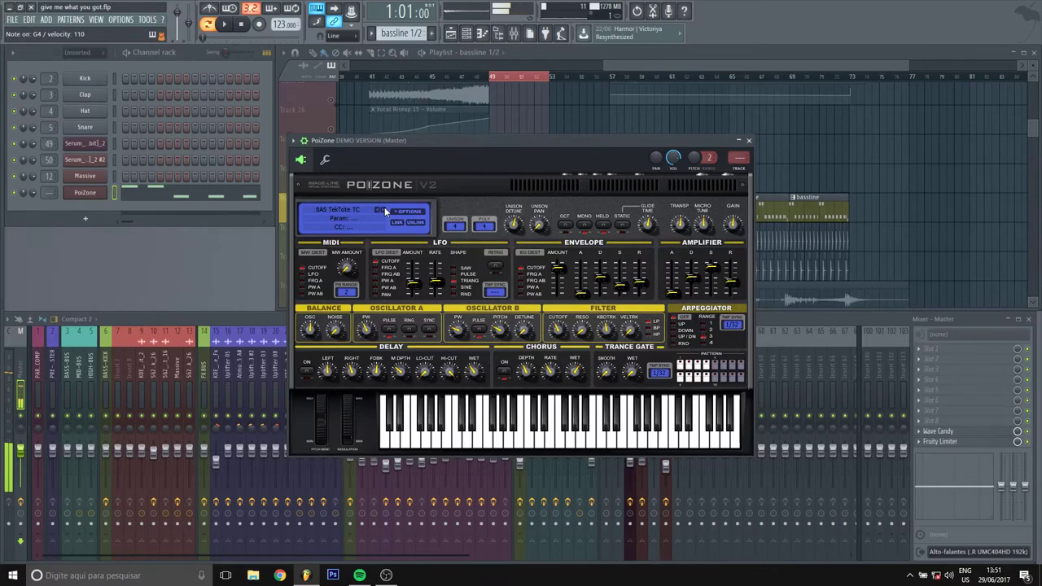
left_click(384, 207)
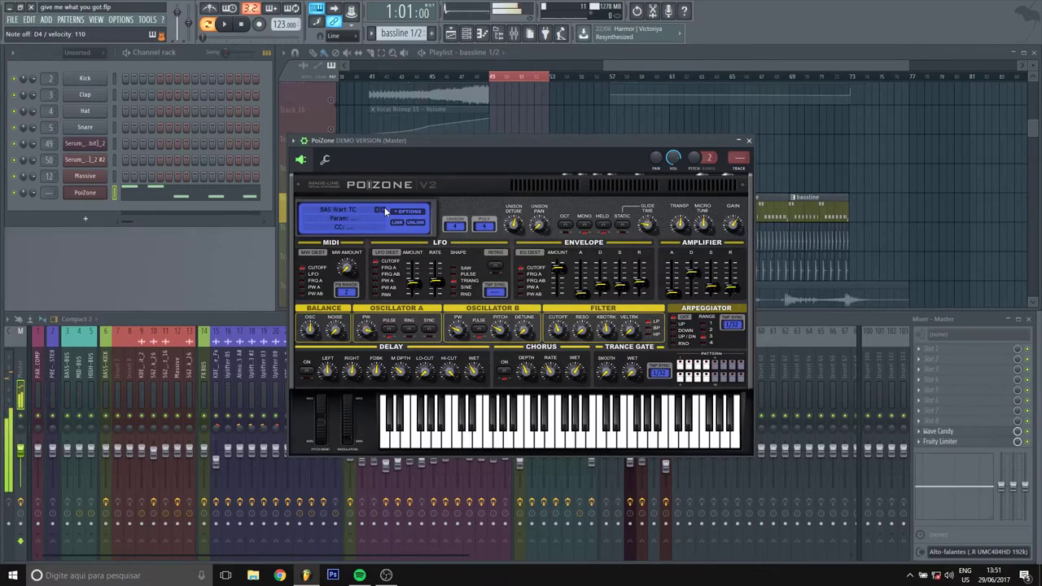
left_click(384, 207)
left_click(384, 207)
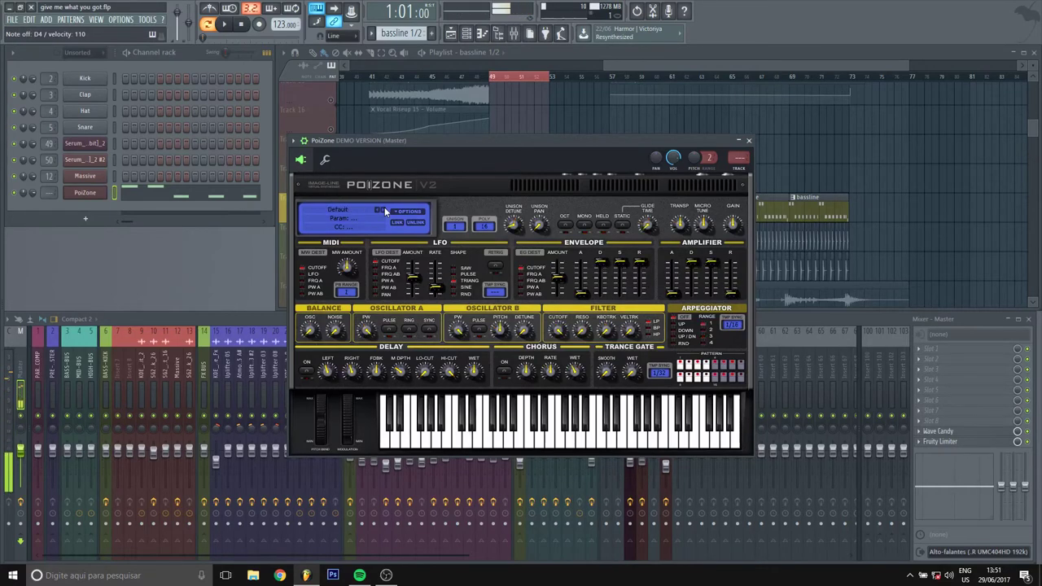
left_click(384, 207)
left_click(385, 206)
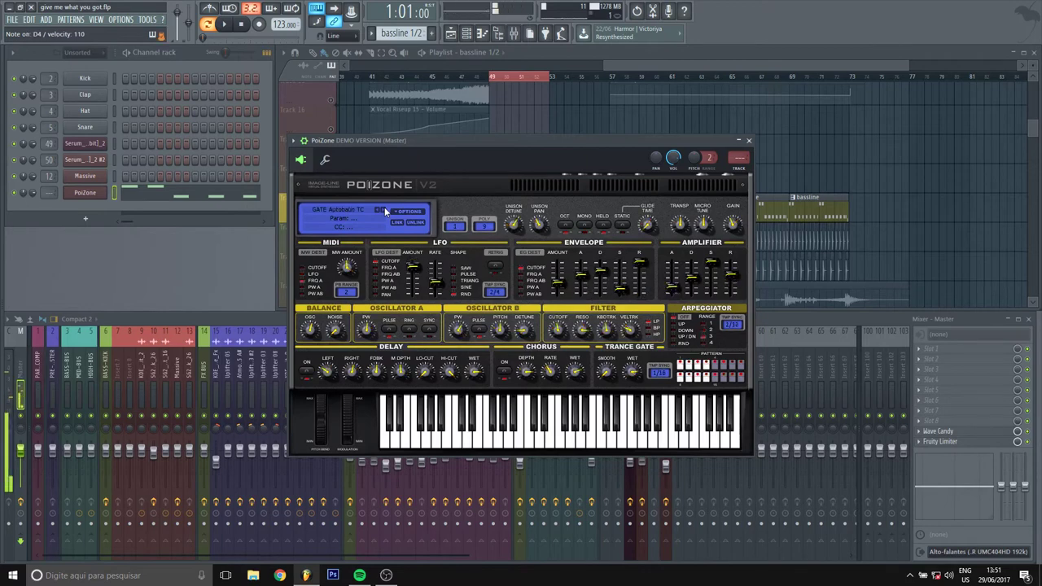
Reopen the presets library, audition several LED presets, and load LED StayAway MC.
left_click(316, 207)
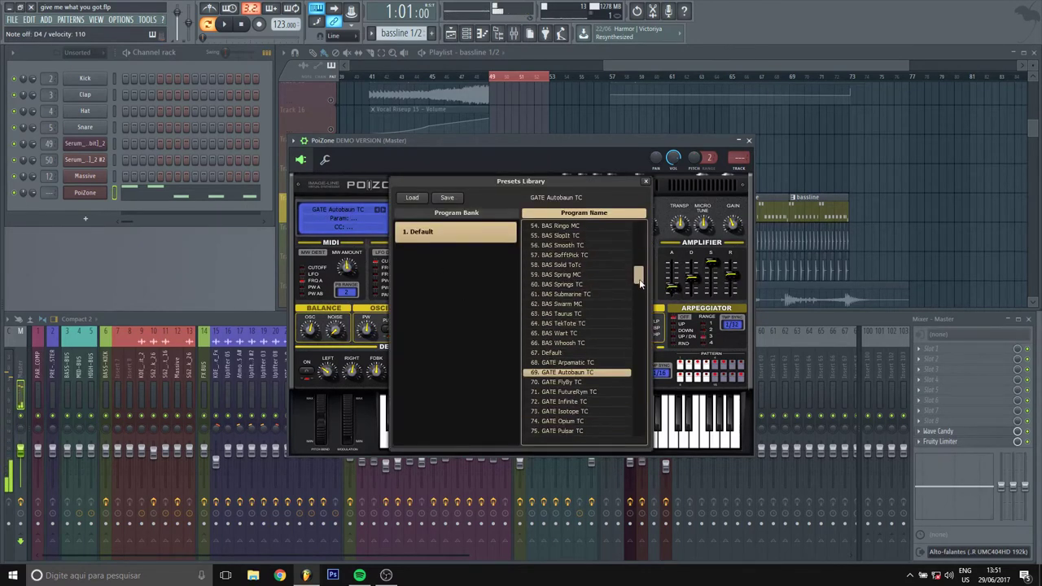
scroll(586, 334, "down", 20)
left_click(580, 238)
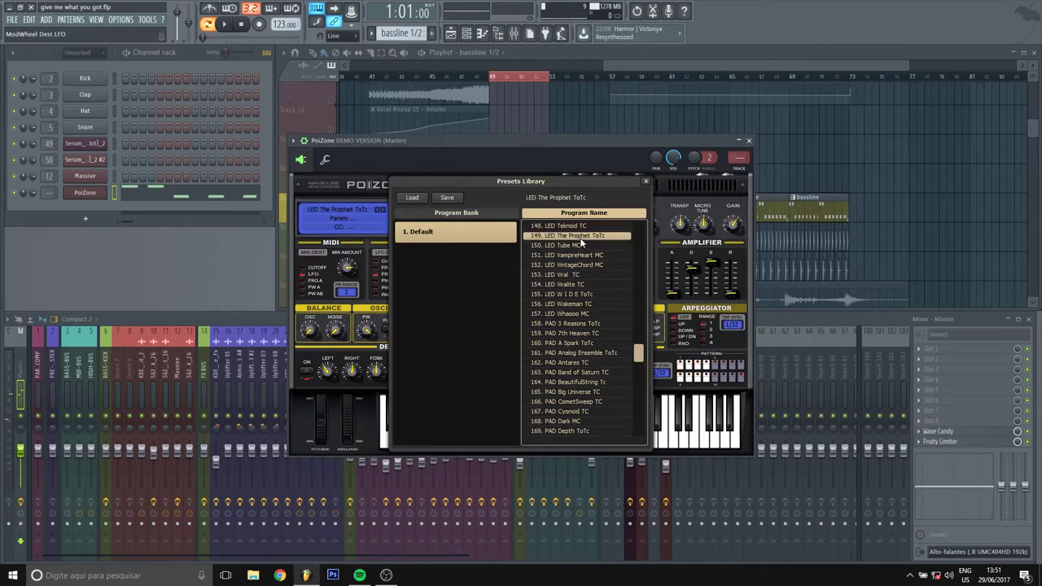
scroll(587, 316, "up", 1)
left_click(586, 245)
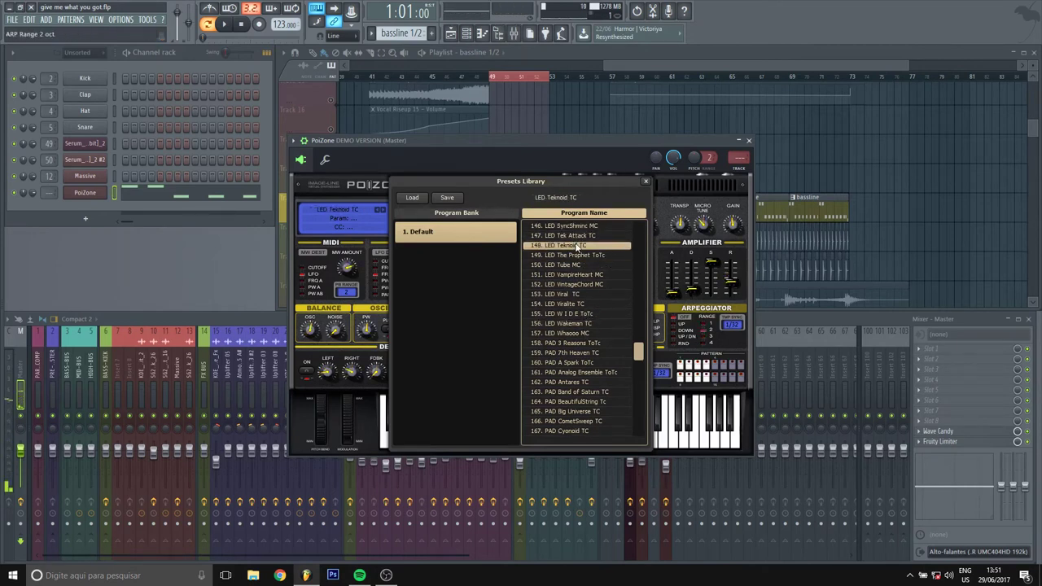
left_click(587, 236)
left_click(586, 226)
scroll(589, 283, "up", 5)
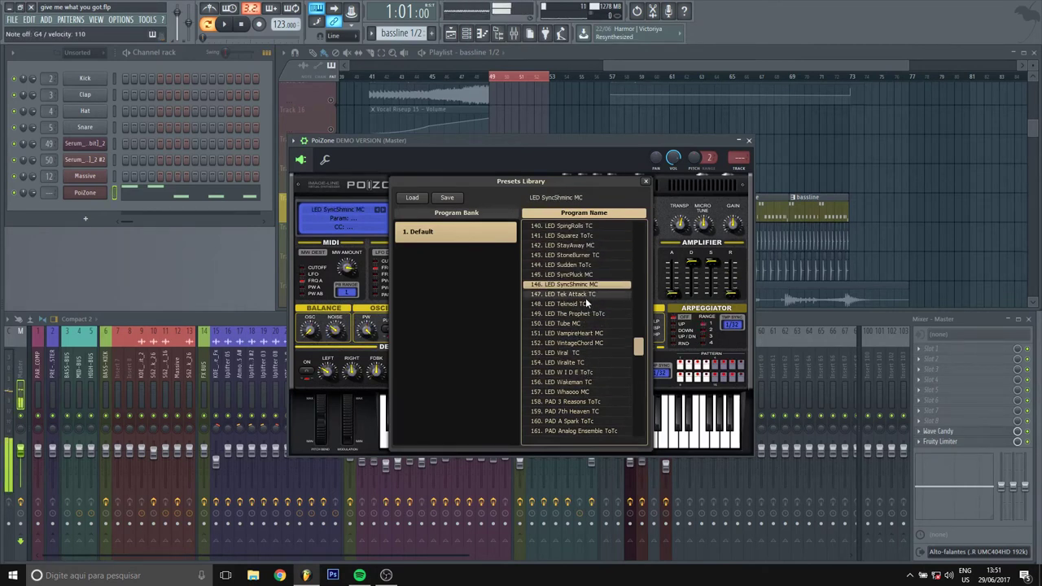
left_click(582, 284)
double_click(582, 287)
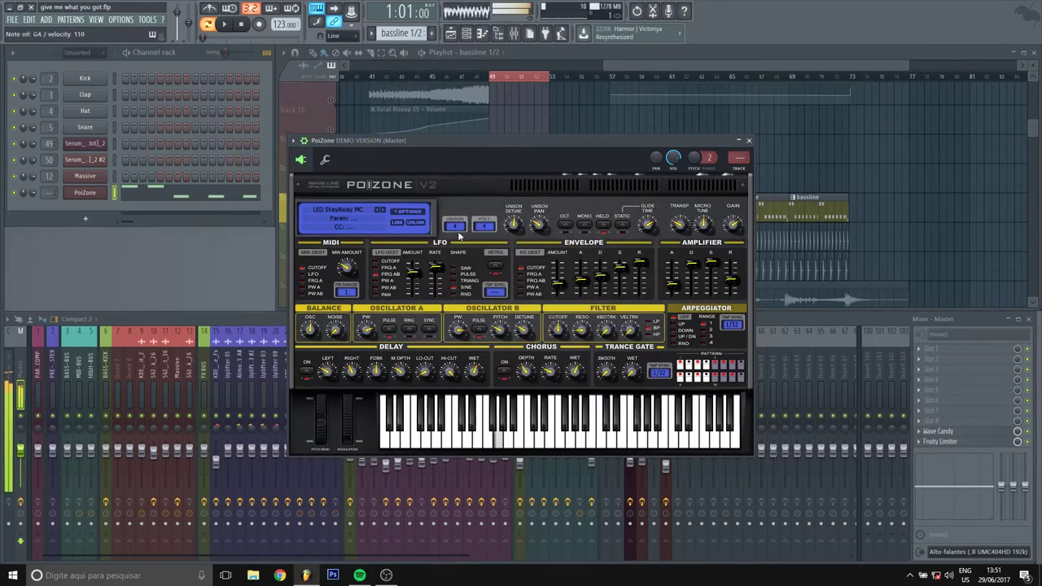
Step back through PoiZone's LED presets to LED Mr. Bird MC, play a test note, and close the synth window.
left_click(377, 207)
left_click(376, 208)
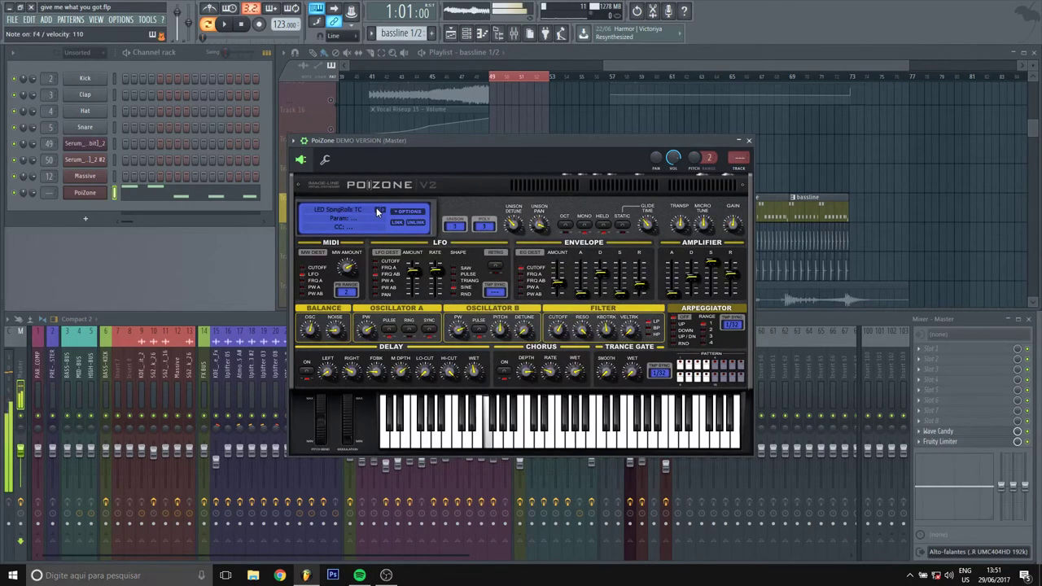
left_click(376, 208)
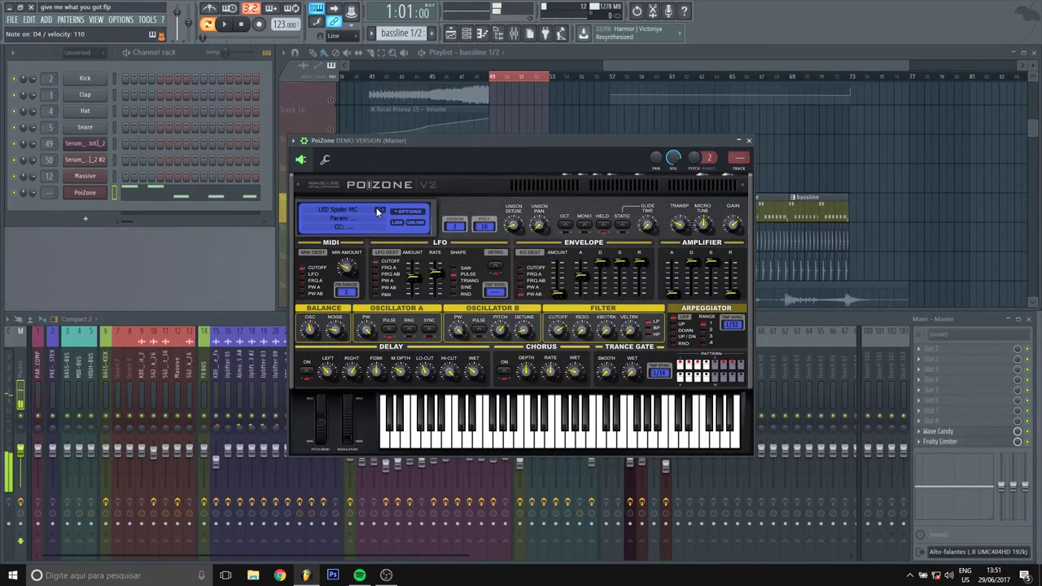
left_click(376, 207)
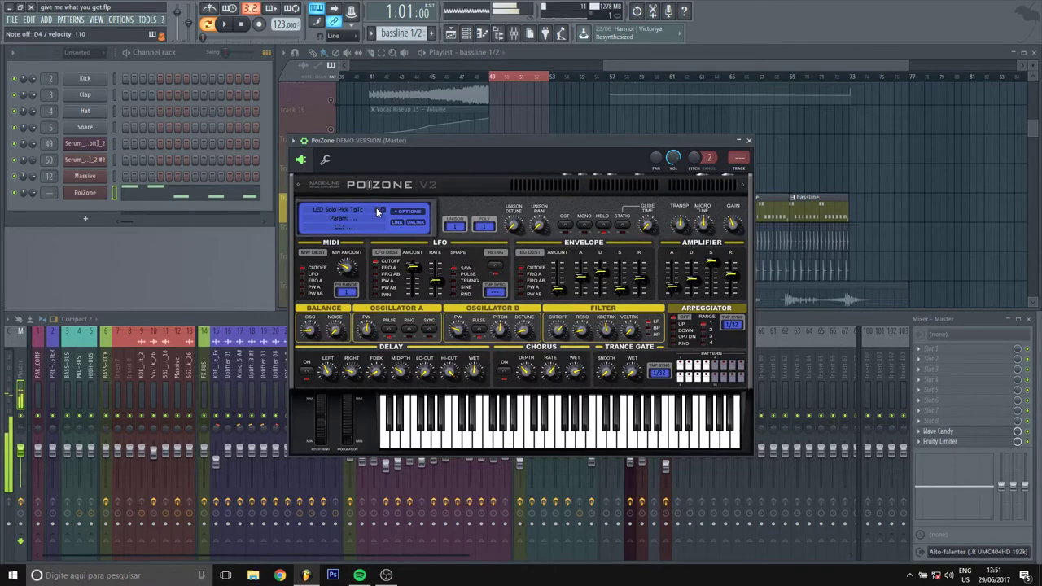
left_click(377, 208)
left_click(376, 208)
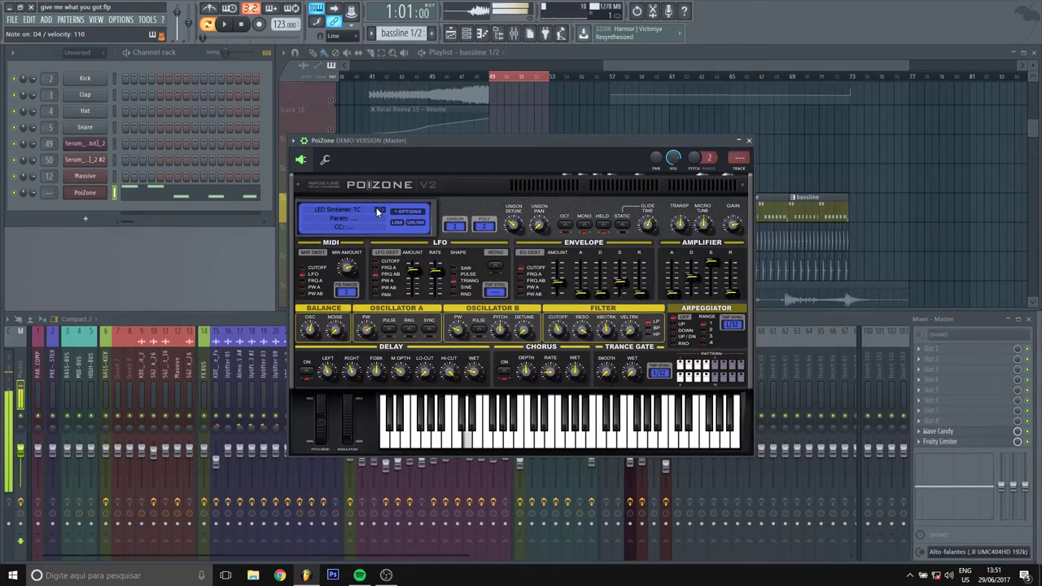
left_click(376, 207)
left_click(376, 208)
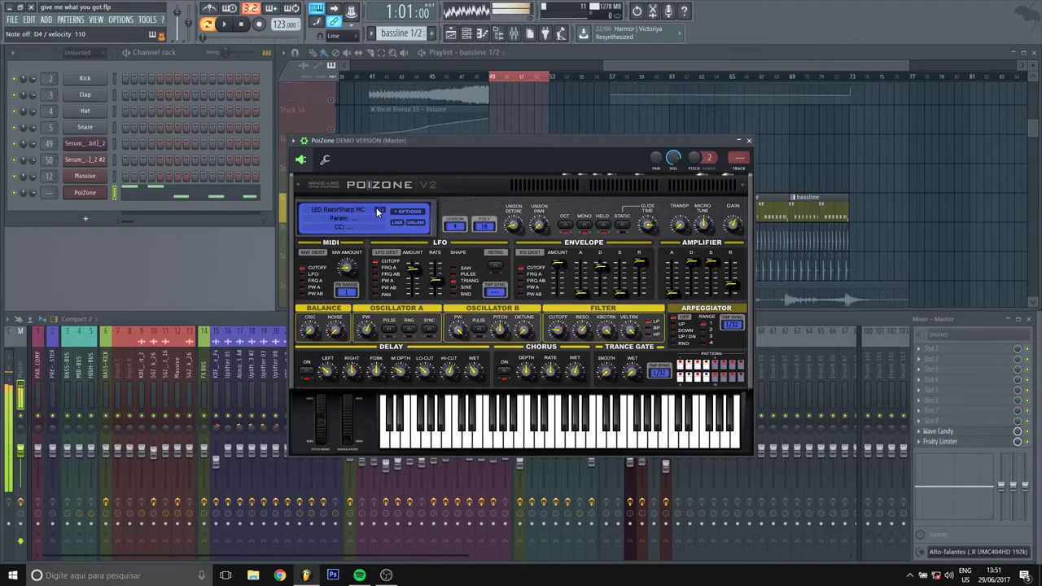
left_click(377, 208)
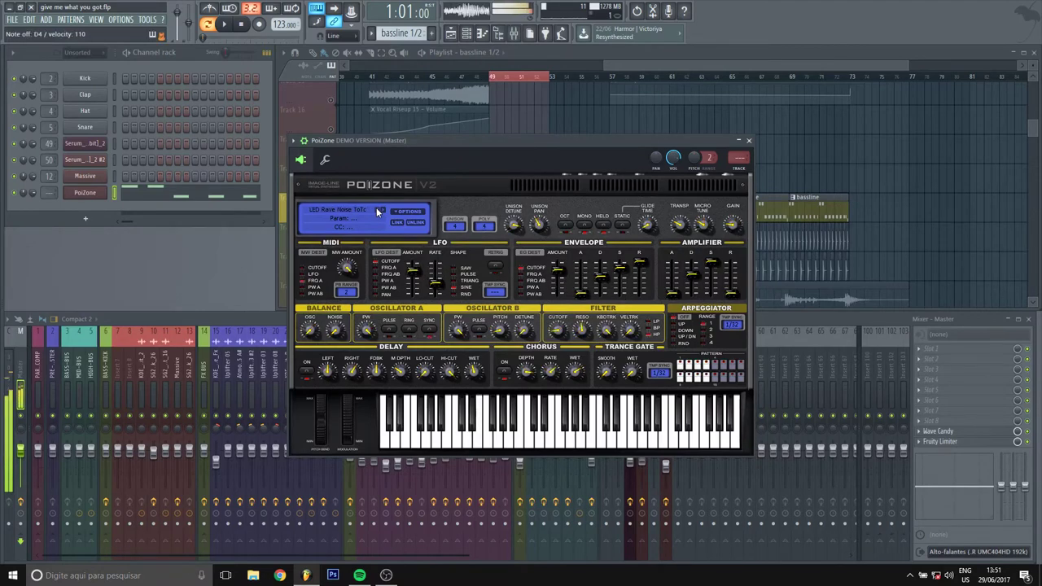
left_click(376, 208)
left_click(376, 208)
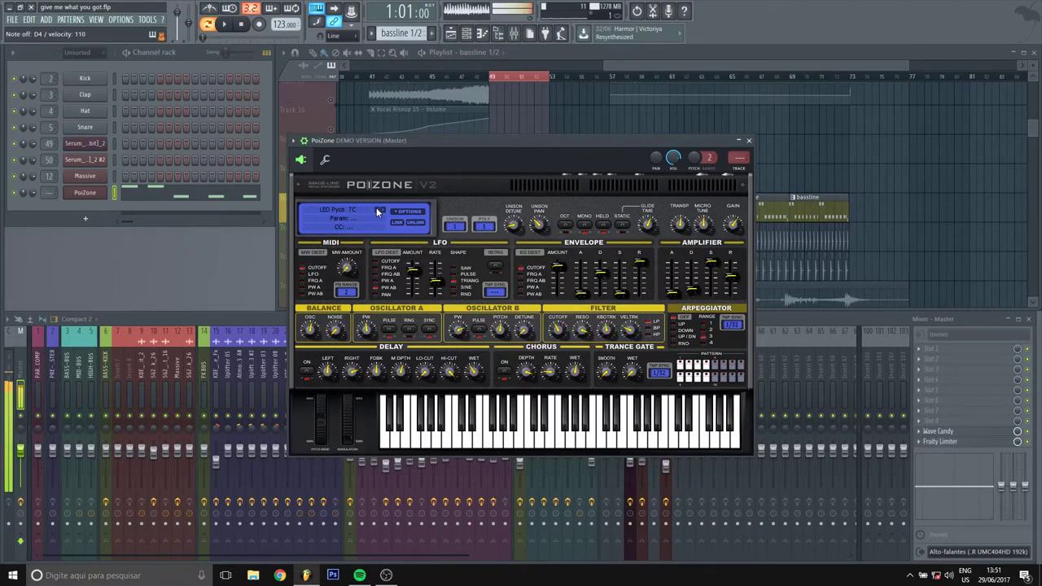
left_click(376, 208)
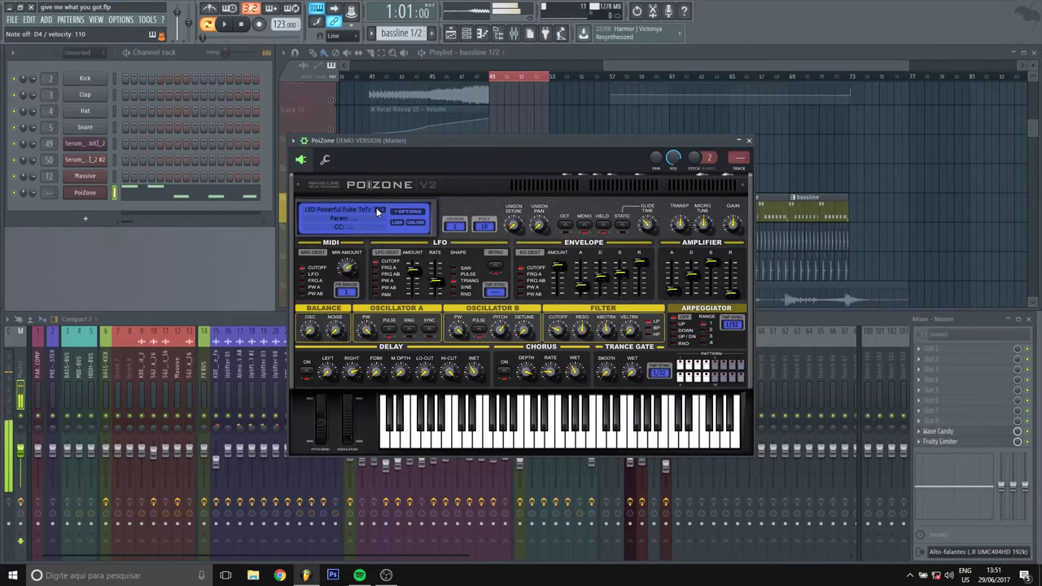
left_click(376, 208)
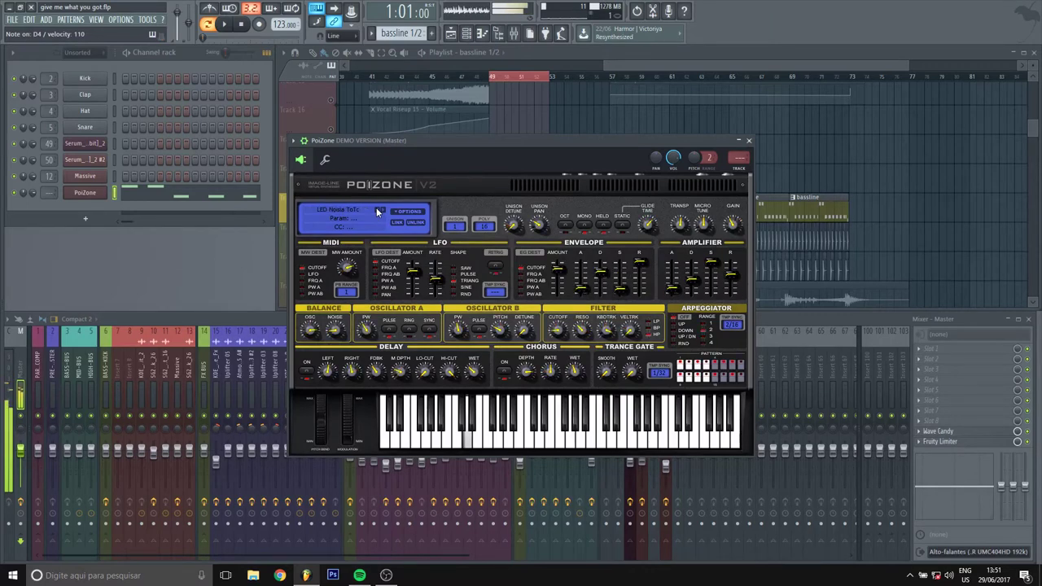
left_click(376, 208)
left_click(376, 207)
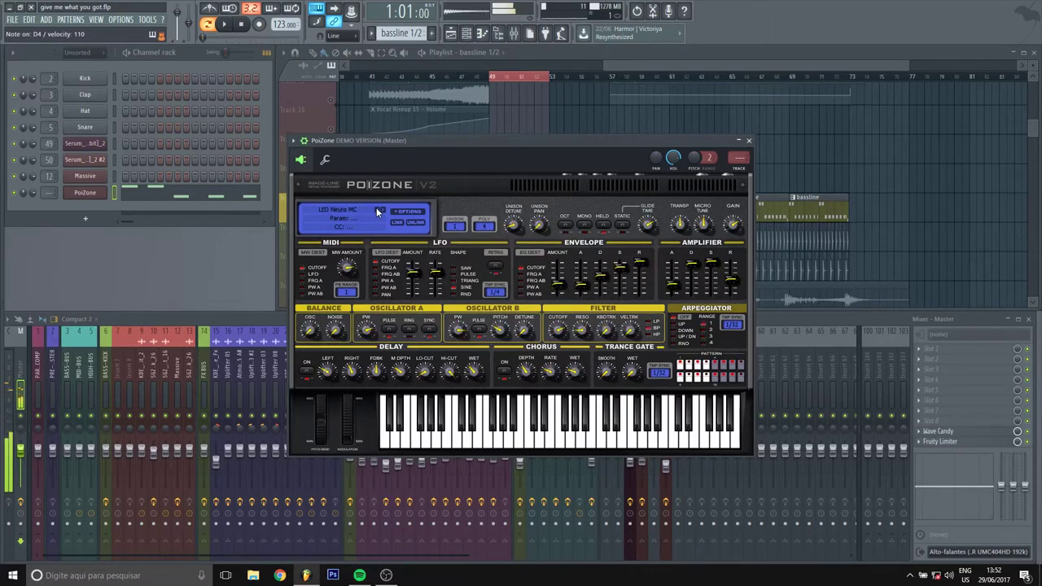
left_click(376, 208)
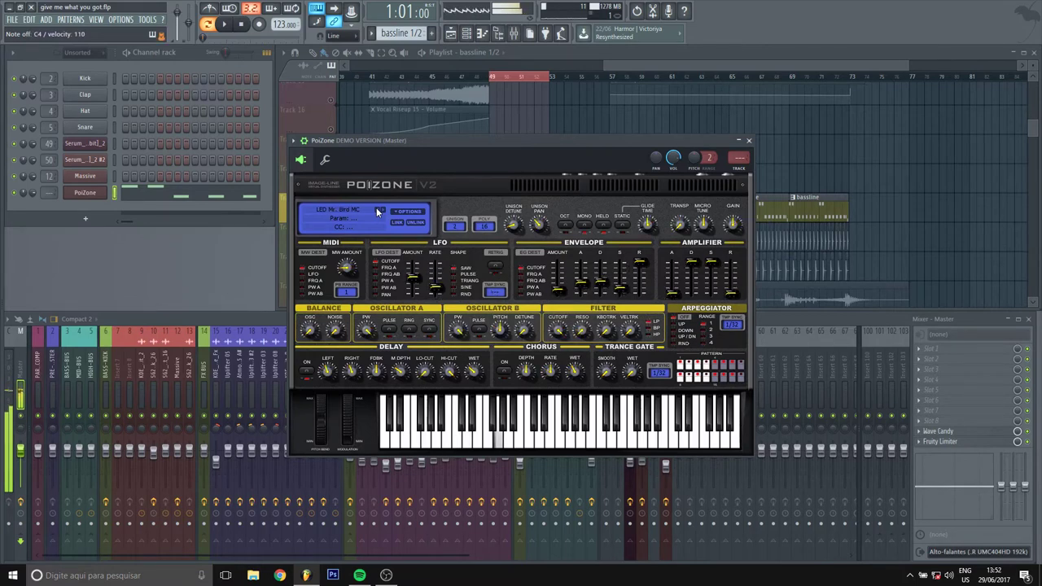
key("z")
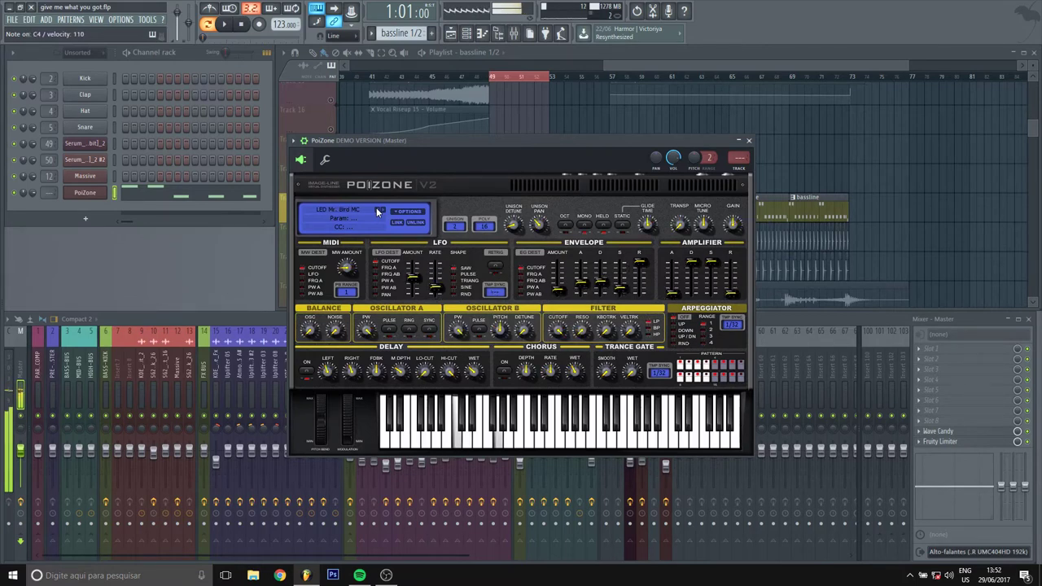
left_click(749, 140)
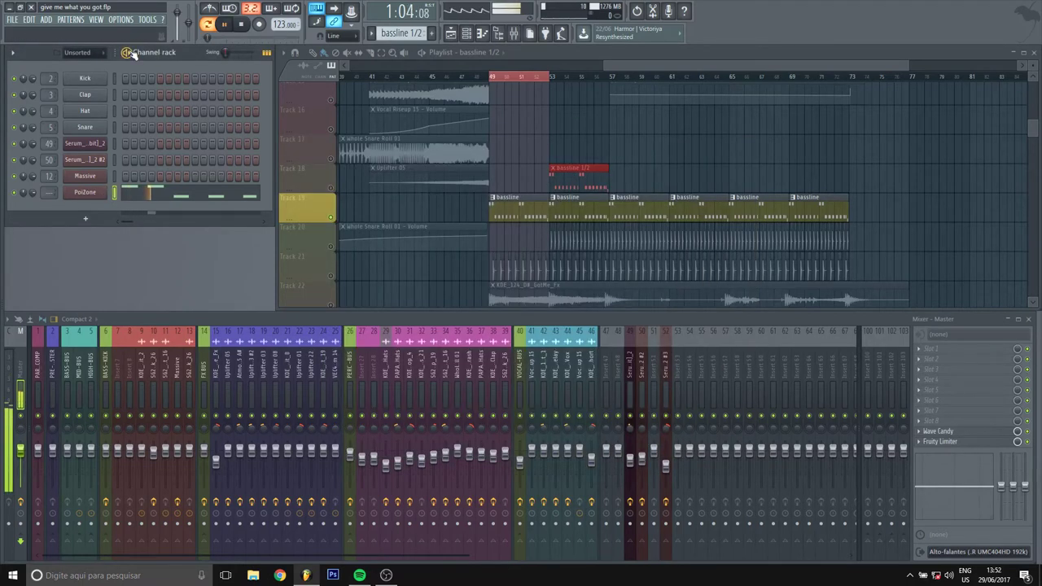
Transpose all the PoiZone notes in the bassline 1/2 pattern up one octave to D5 and A#4, and close the piano roll.
double_click(579, 177)
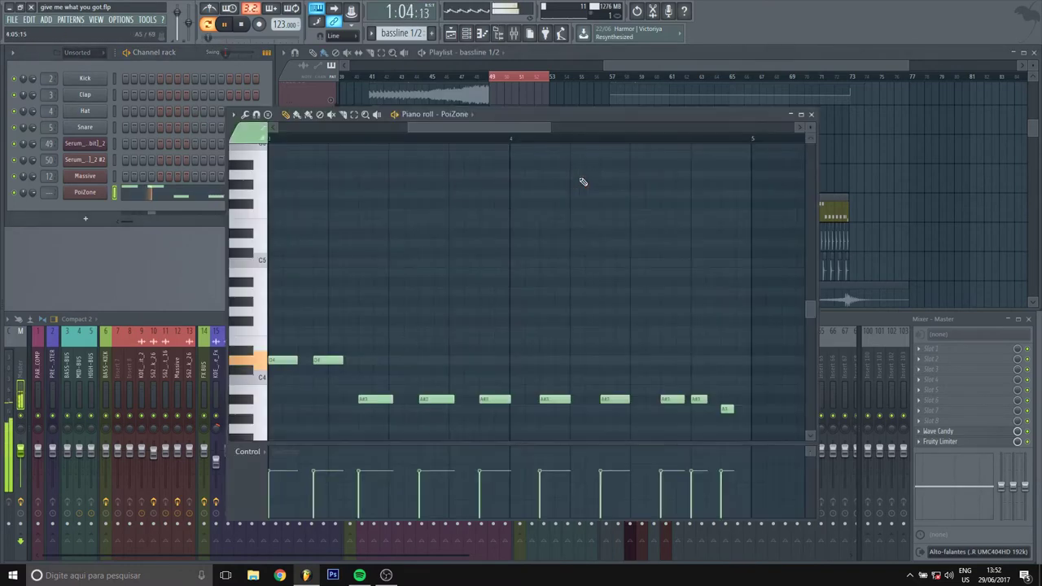
scroll(583, 311, "down", 2)
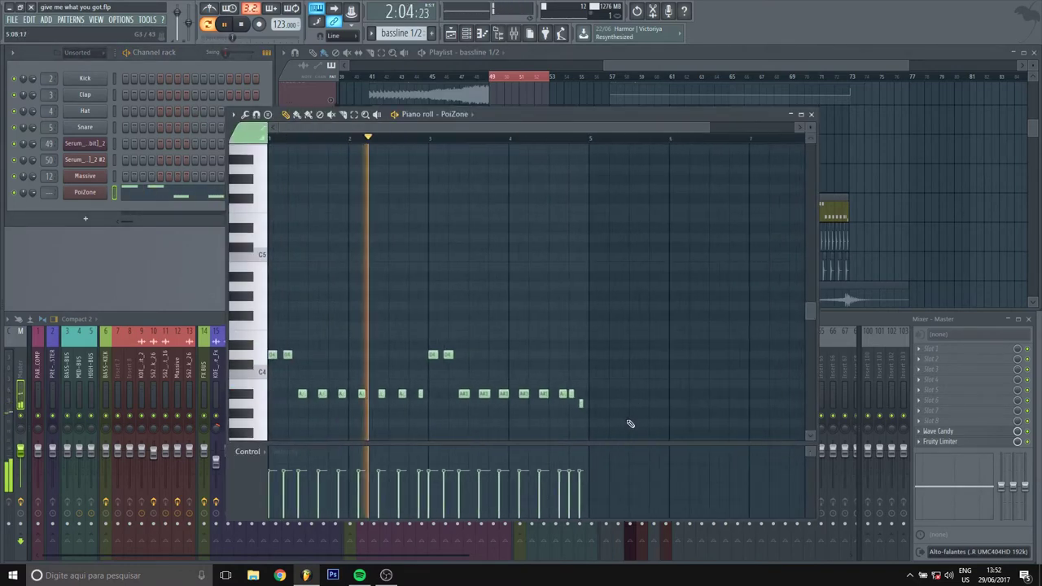
left_click_drag(621, 410, 264, 225)
left_click_drag(269, 353, 270, 236)
left_click(661, 196)
right_click(661, 199)
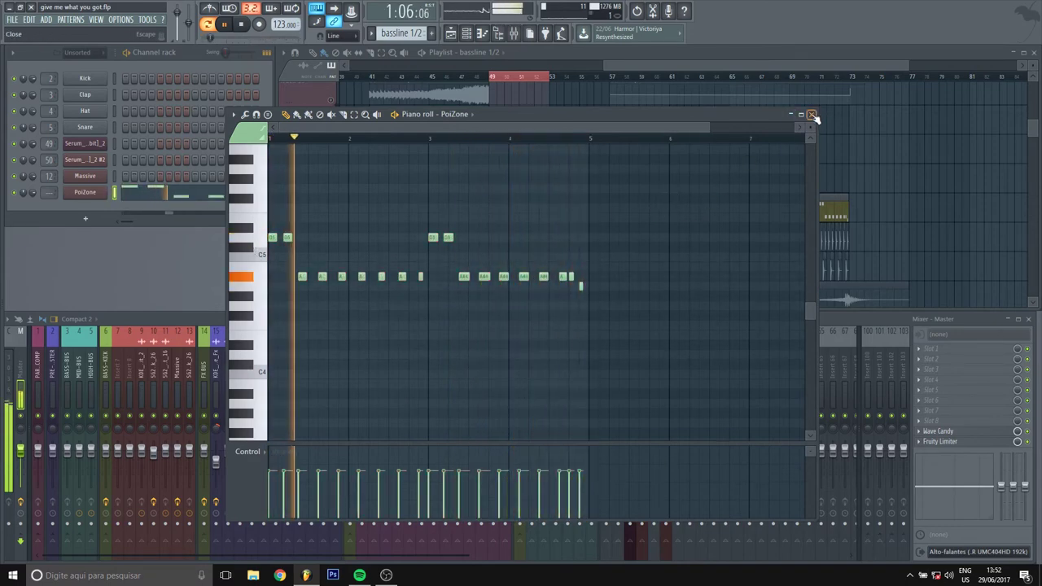
key("F7")
Switch playback to song mode, clear the playlist's time selection, and unmute Track 18 alongside Track 19.
key("l")
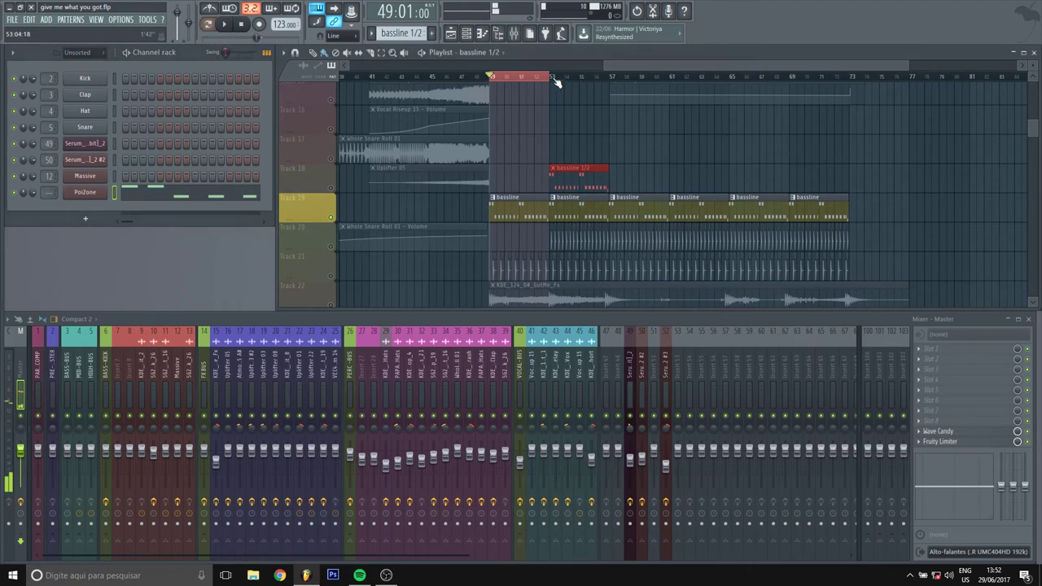
left_click(556, 80)
left_click(331, 188)
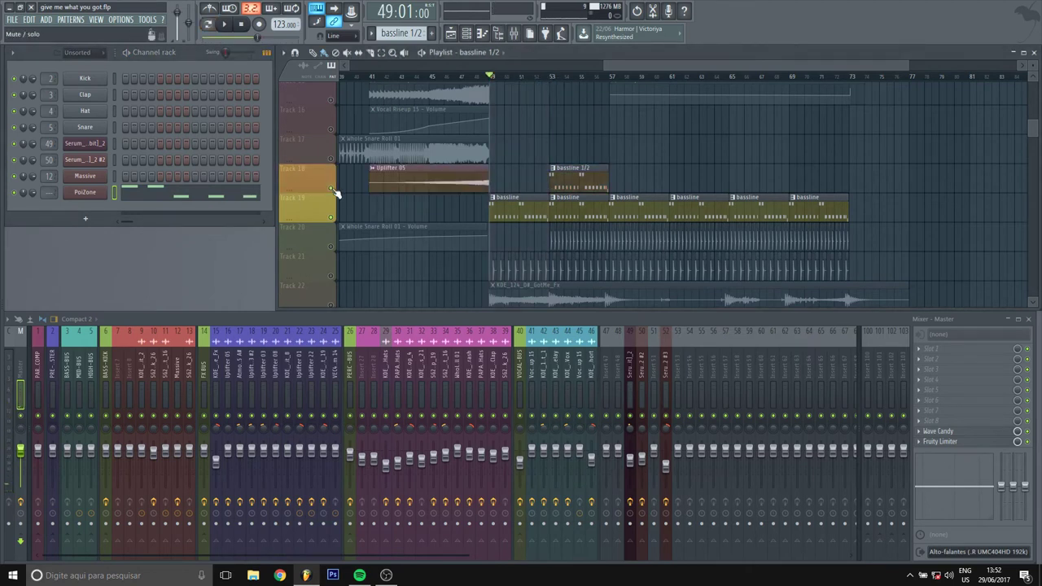
Repeat the bassline 1/2 clip on Track 18 from bar 57 to bar 73 and play the song from about bar 51.
mouse_move(615, 188)
left_mouse_down()
mouse_move(814, 181)
mouse_move(790, 163)
left_mouse_up()
left_click(529, 79)
key("space")
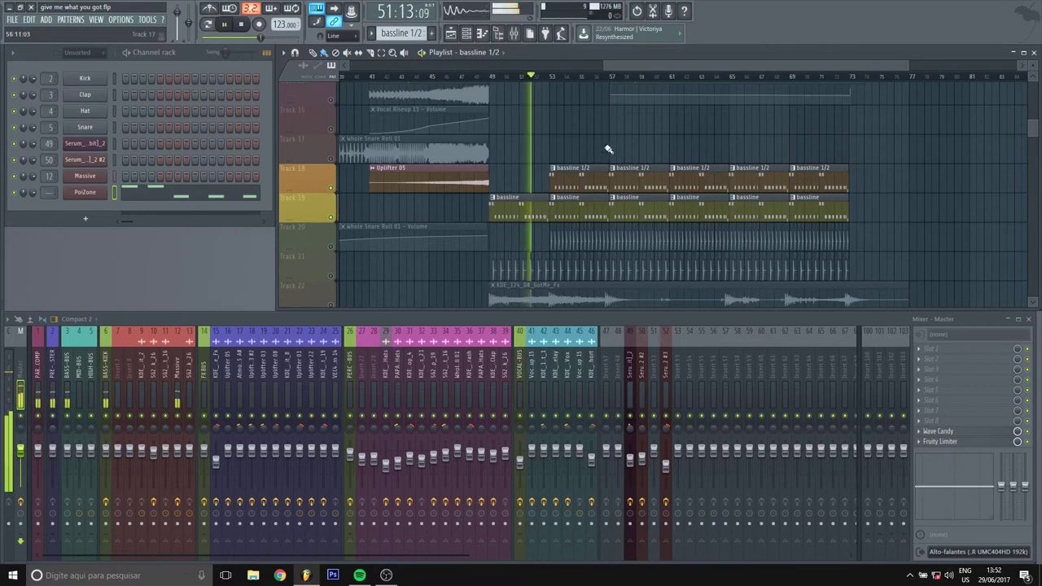
left_click(628, 128)
right_click(619, 130)
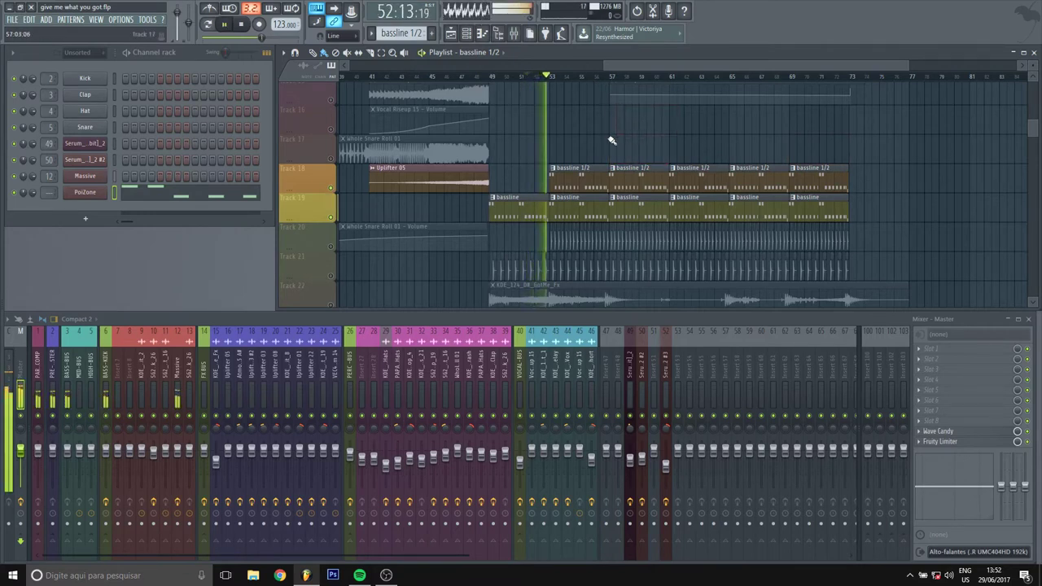
left_click(640, 128)
right_click(640, 127)
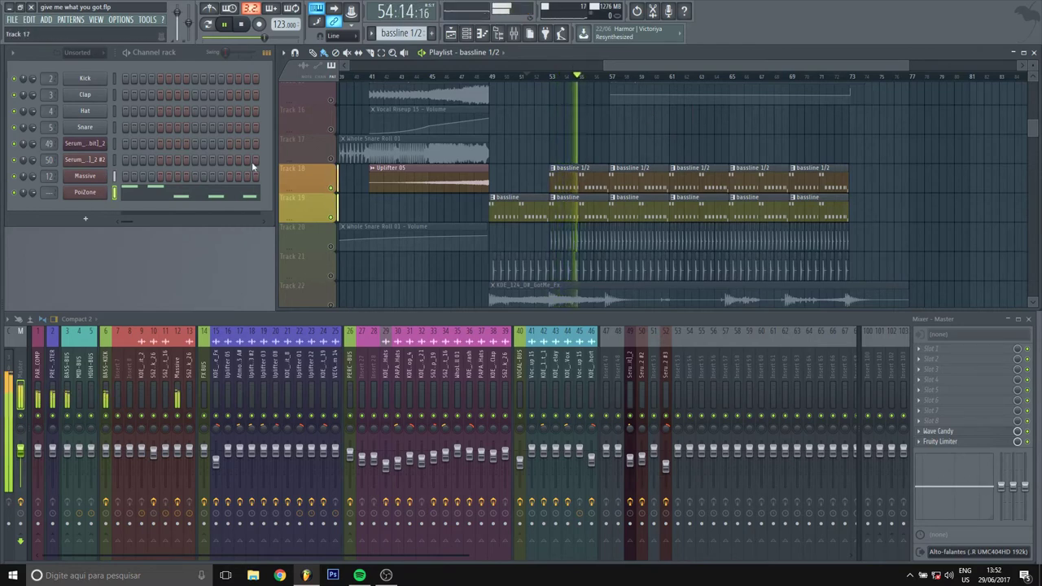
Step back through PoiZone's presets to LED Funky MC during playback, moving the synth window down to uncover the playlist, and close it.
left_click(85, 194)
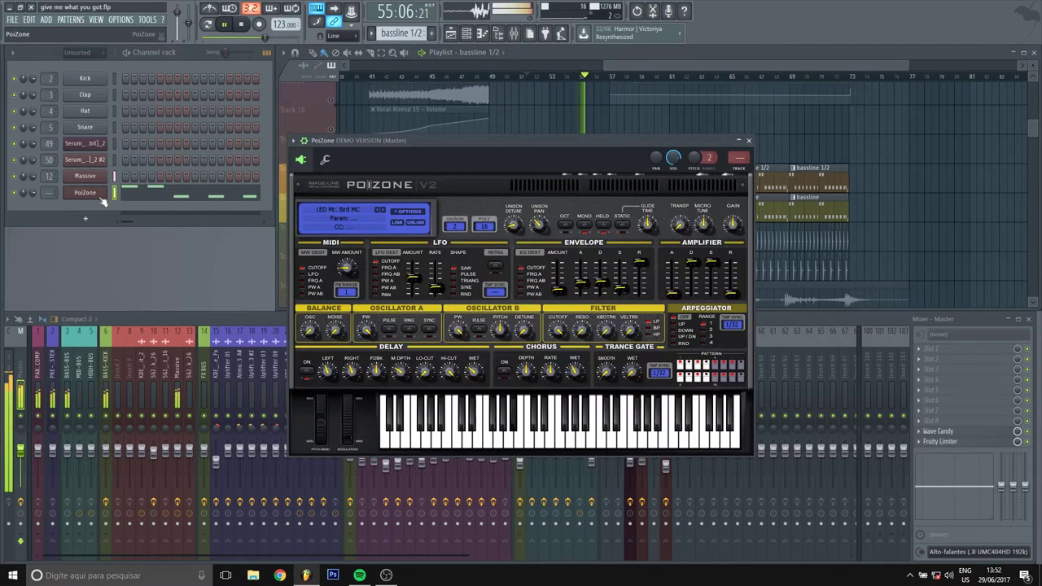
left_click(378, 209)
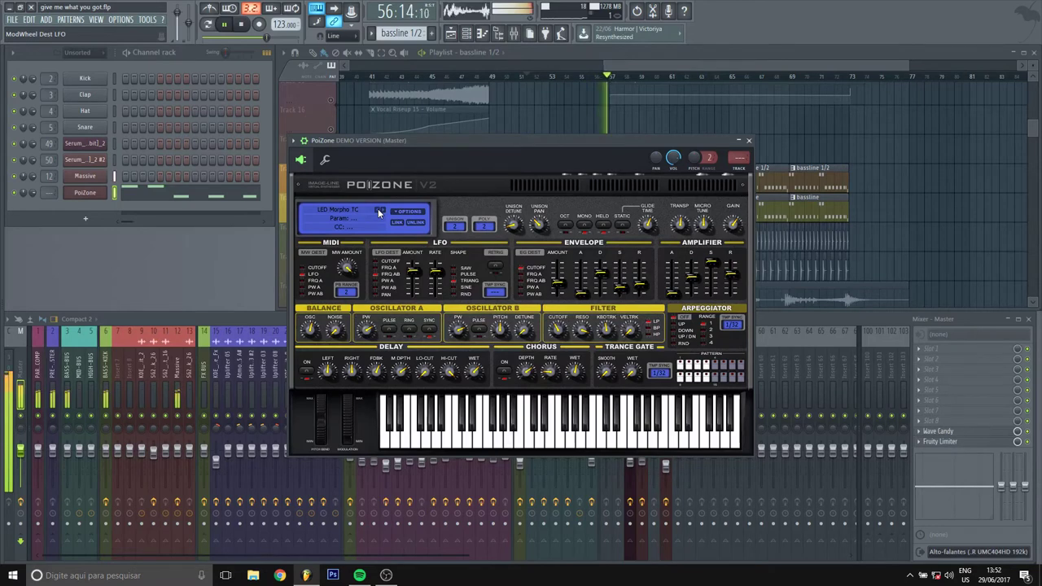
left_click(378, 209)
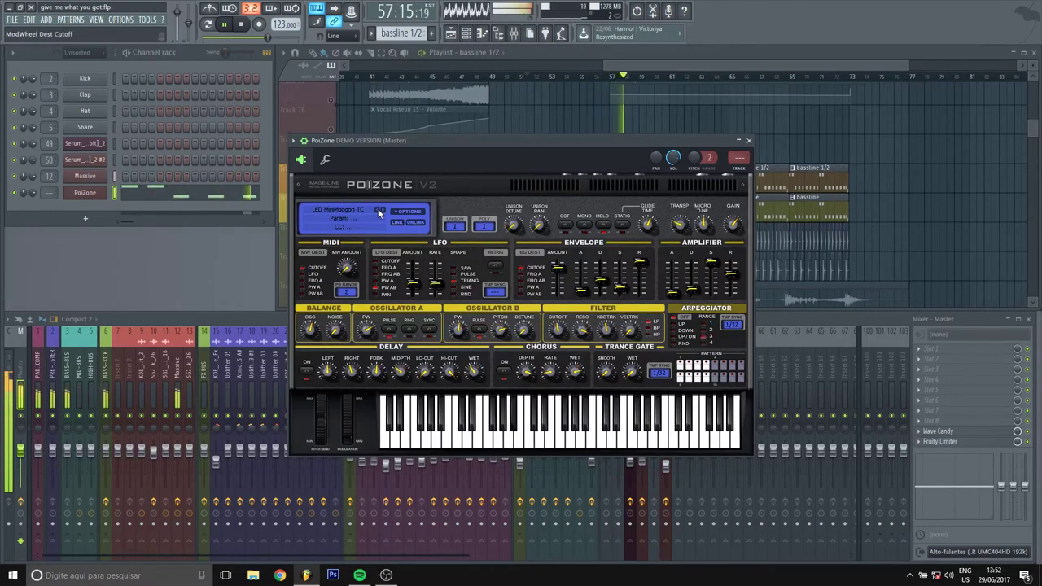
left_click(378, 209)
left_click_drag(460, 151, 489, 280)
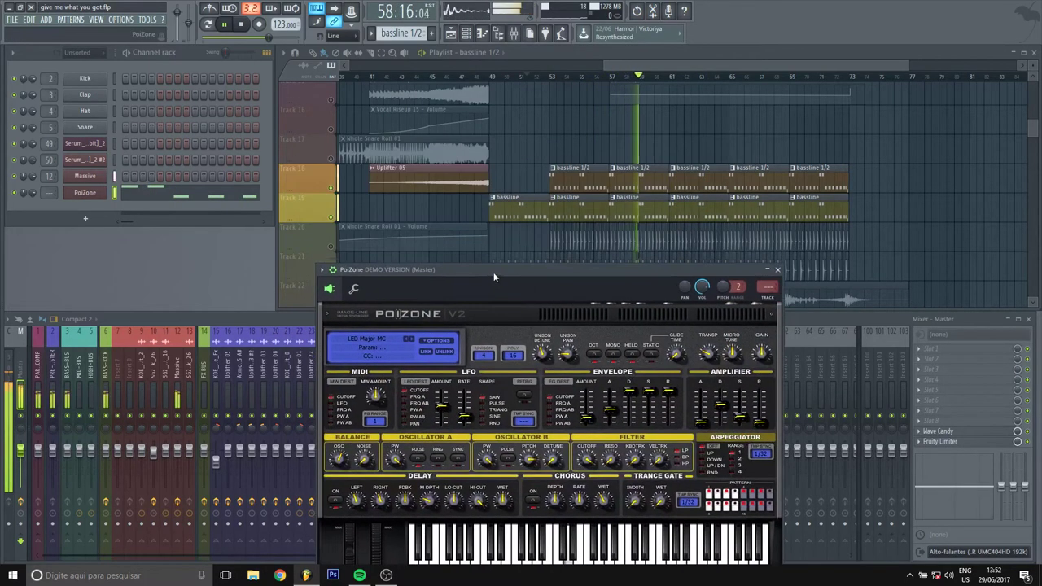
left_click(407, 339)
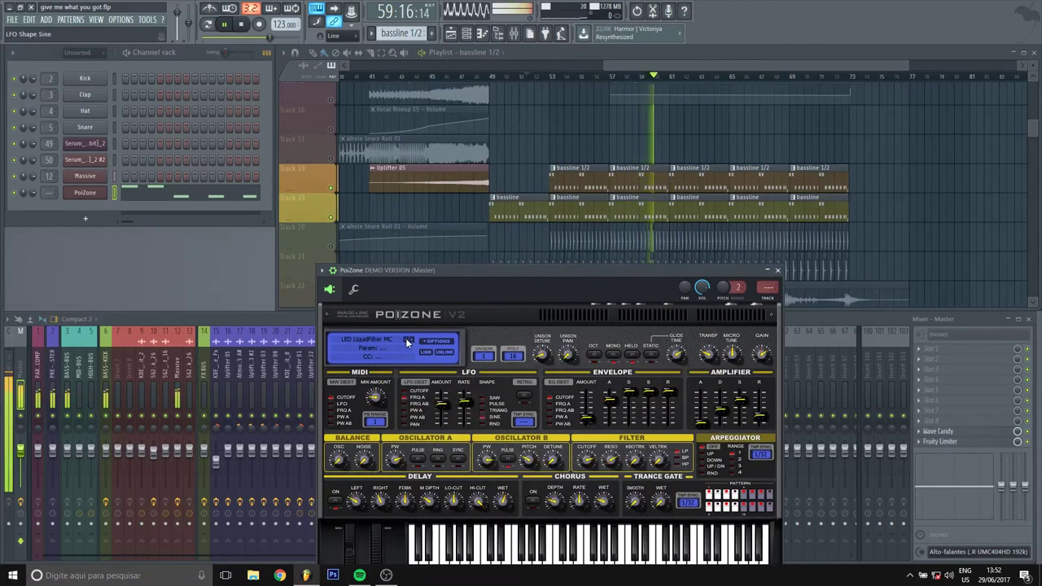
left_click(405, 338)
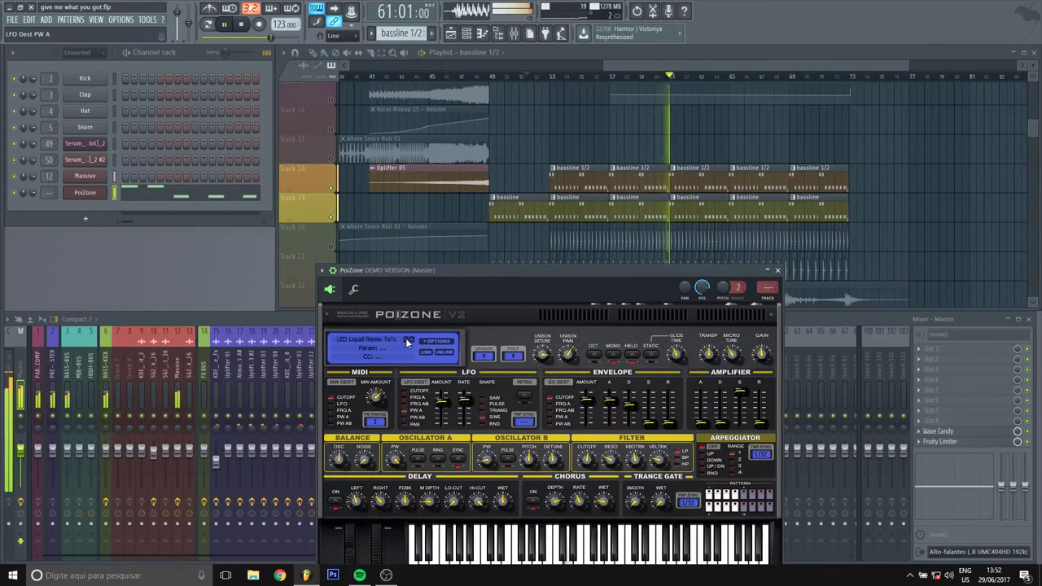
left_click(405, 338)
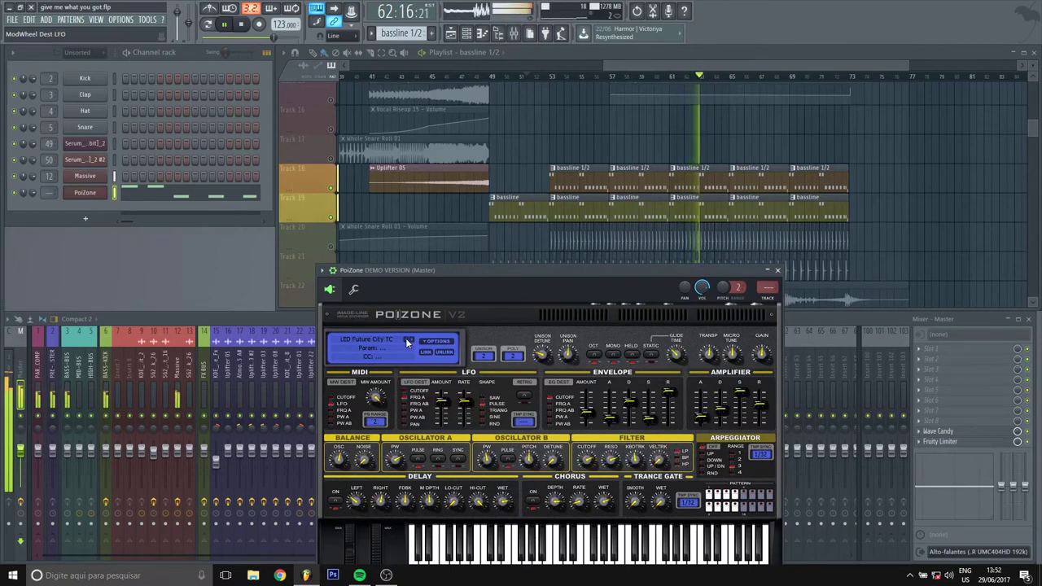
left_click(406, 338)
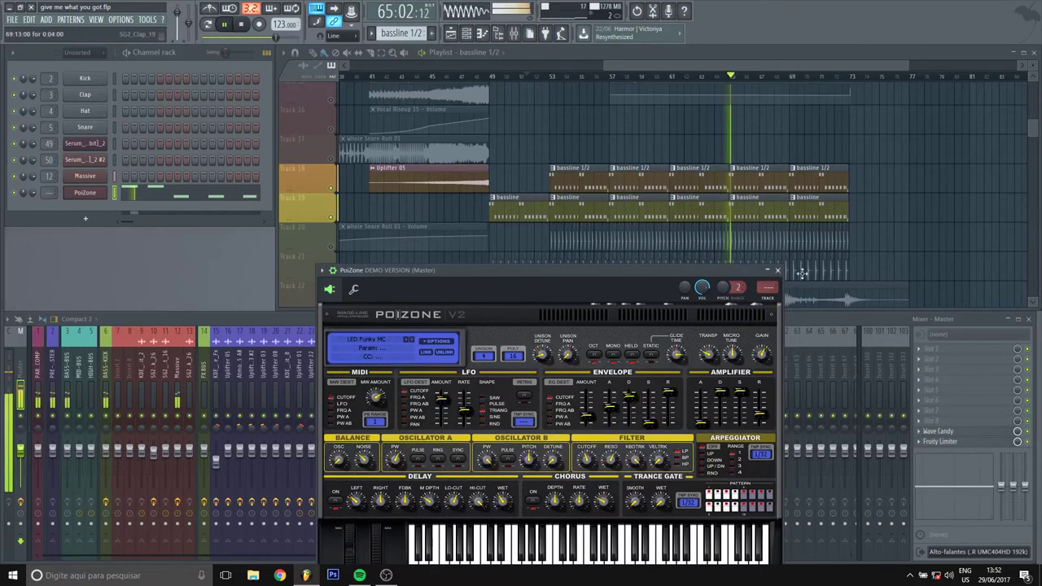
key("Escape")
Play the song from about bar 47 with all playlist tracks unmuted and check the new layer against the arrangement.
left_click(461, 76)
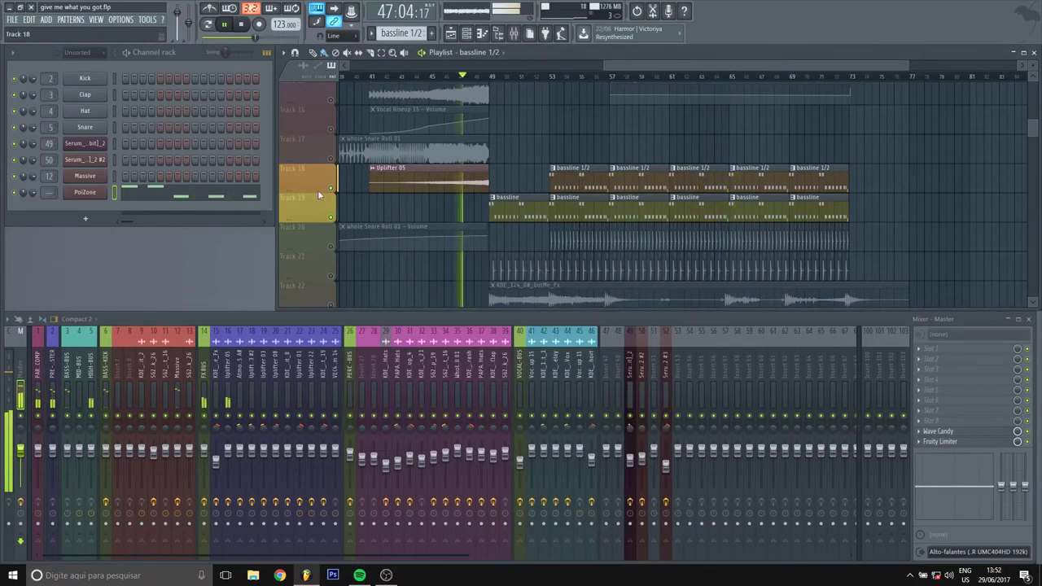
scroll(563, 162, "down", 5)
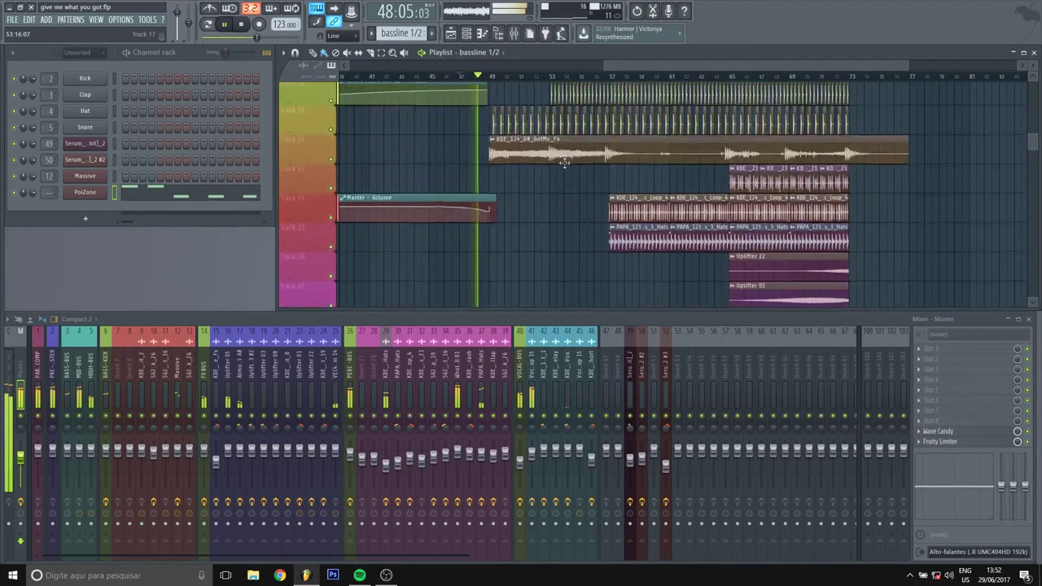
scroll(564, 162, "up", 6)
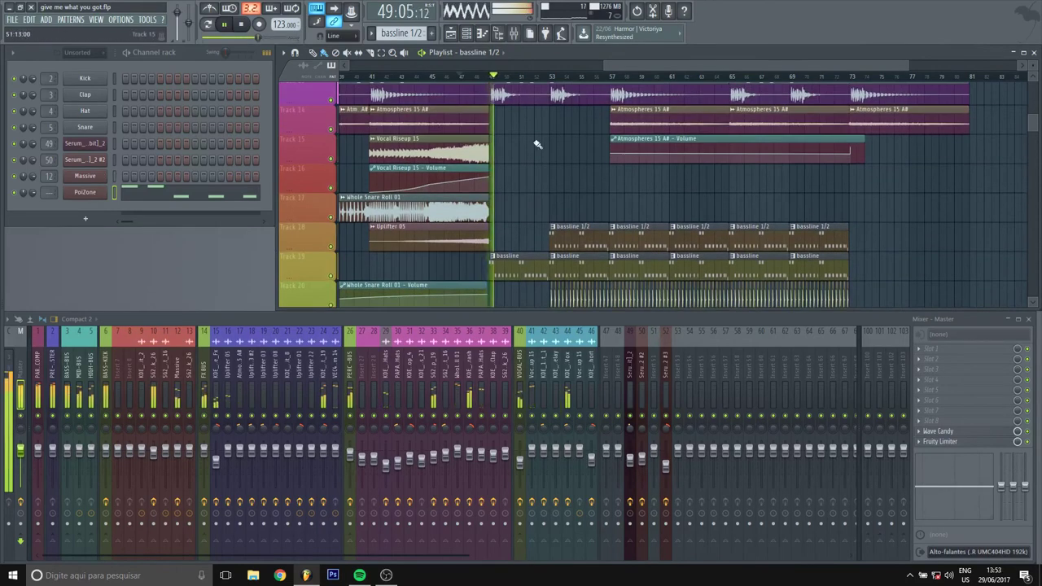
scroll(538, 144, "down", 4)
scroll(521, 150, "up", 4)
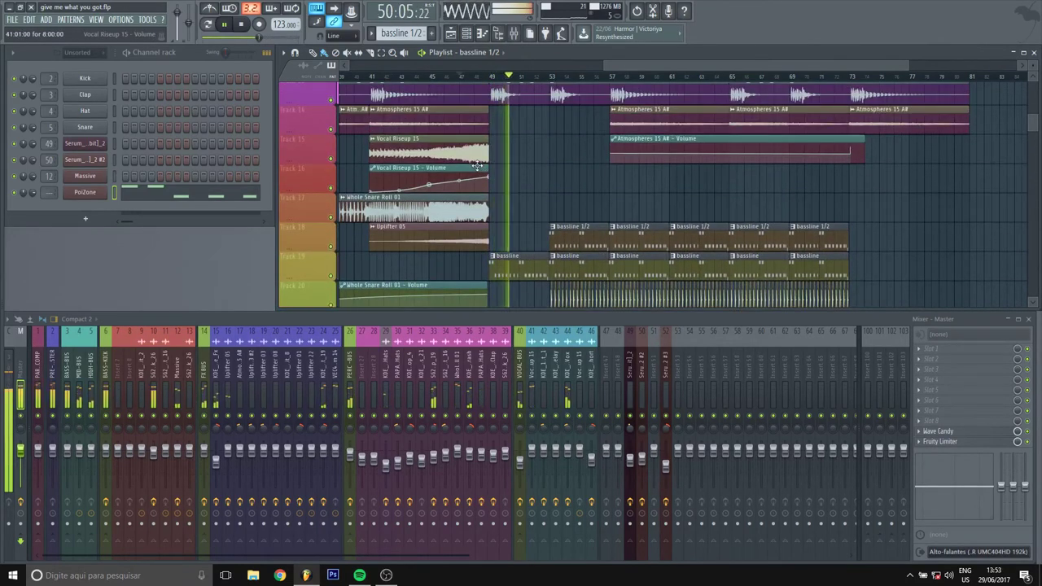
scroll(629, 190, "down", 2)
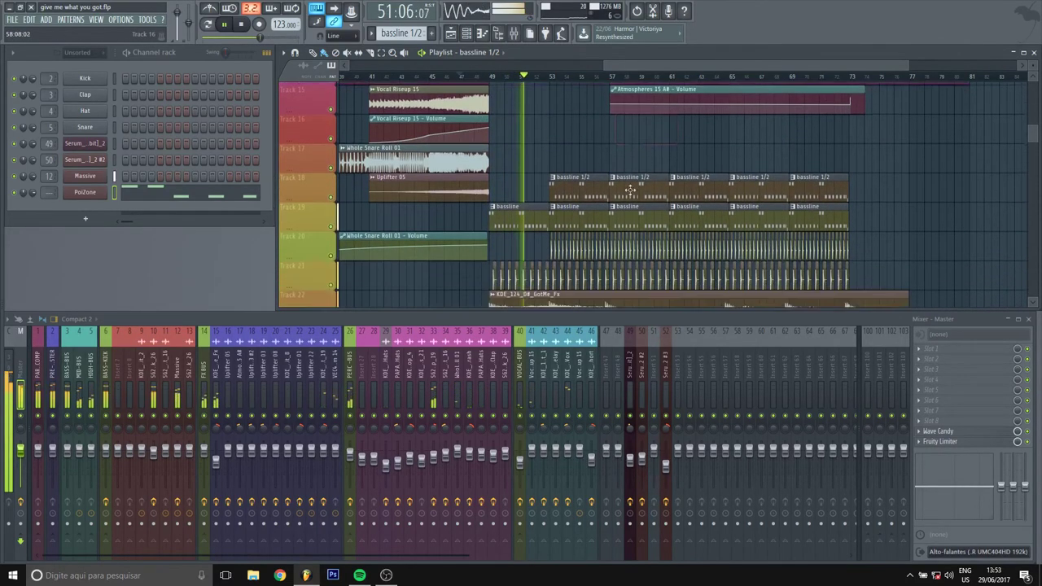
scroll(631, 189, "down", 2)
scroll(655, 185, "down", 2)
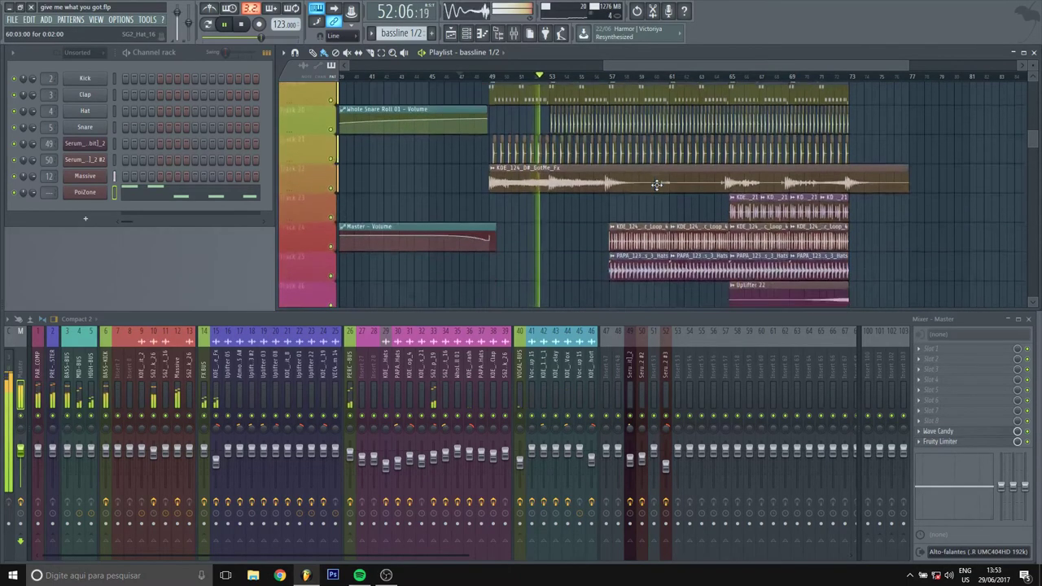
Remove the bassline 1/2 clip at bar 53 on Track 18 so the layer starts at bar 57.
scroll(656, 185, "up", 2)
scroll(662, 154, "up", 2)
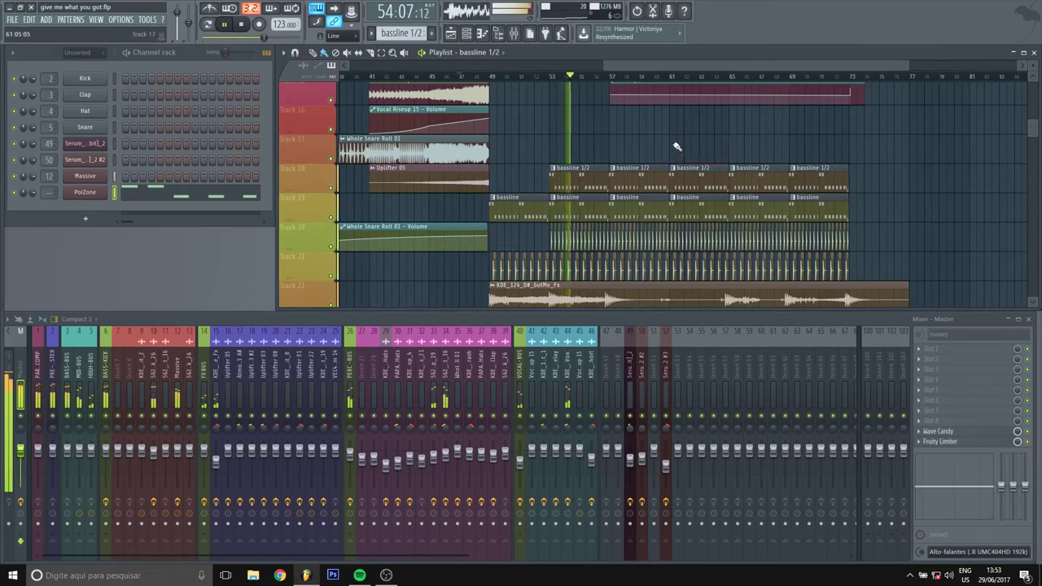
key("ctrl+z")
scroll(641, 154, "down", 1)
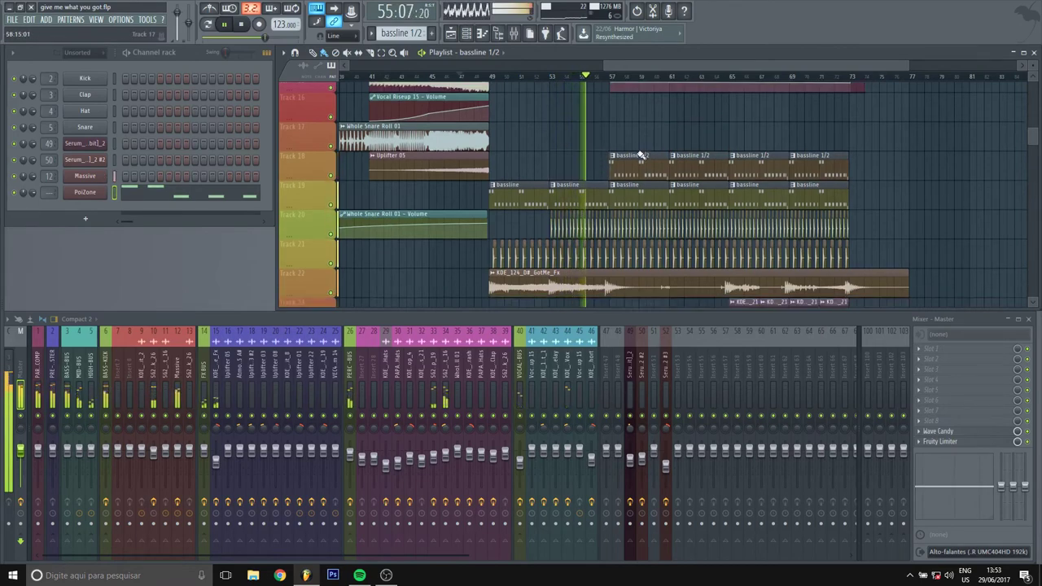
scroll(641, 155, "down", 4)
Reopen PoiZone and step back through its LED presets to LED Chopp MC while the song plays.
left_click(97, 194)
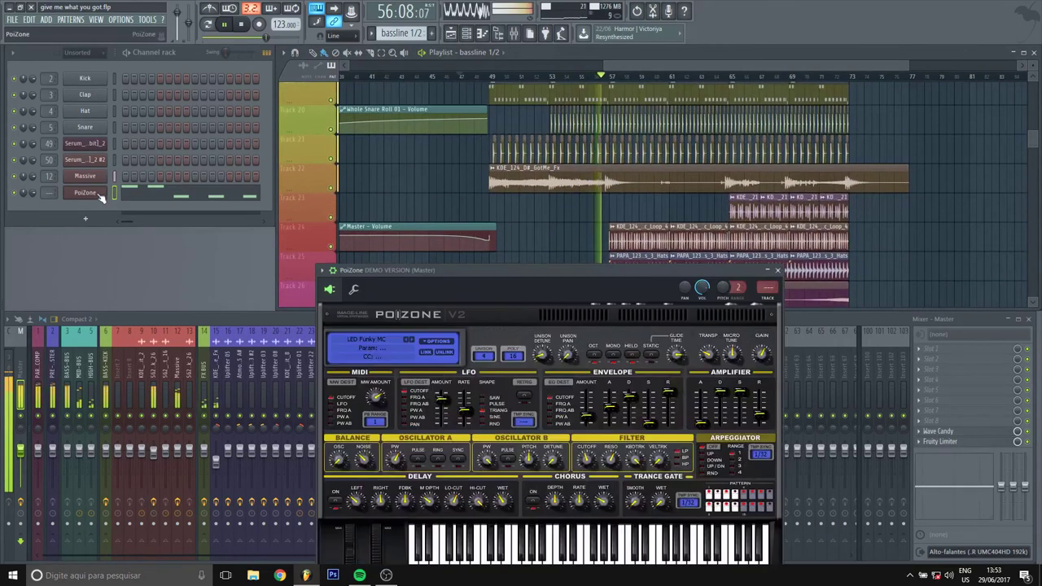
left_click(405, 337)
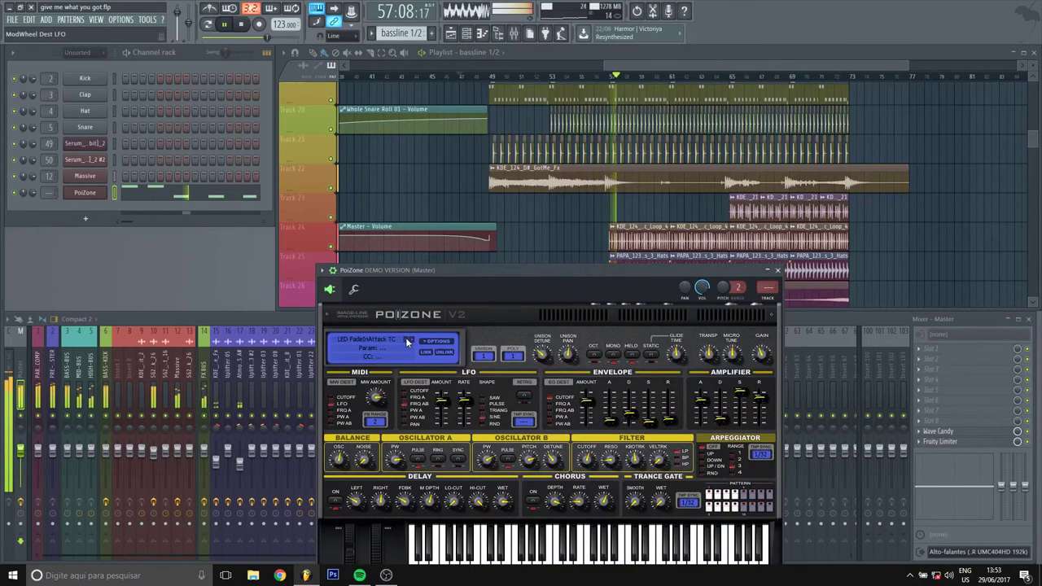
left_click(406, 337)
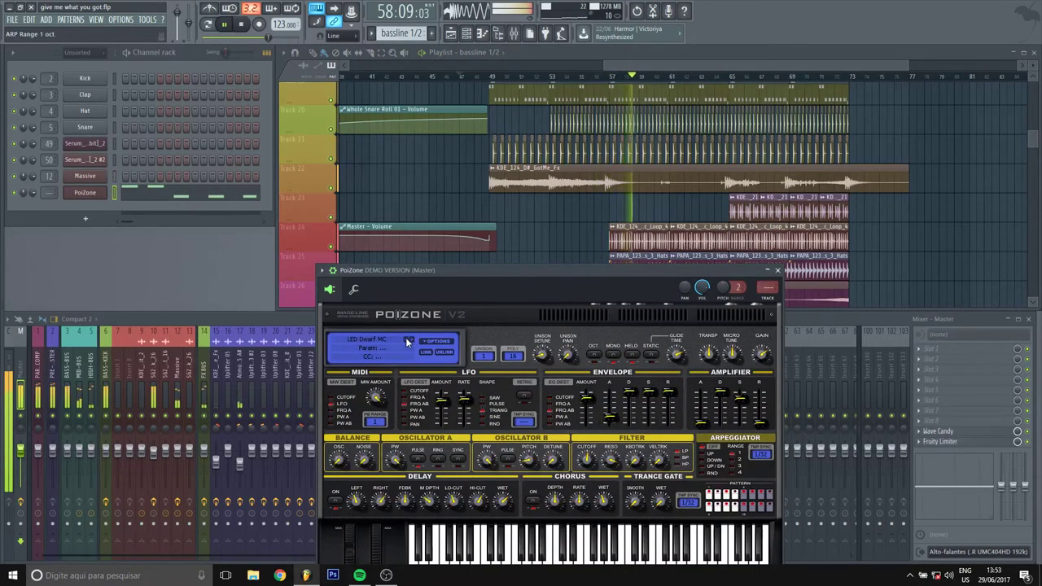
left_click(405, 337)
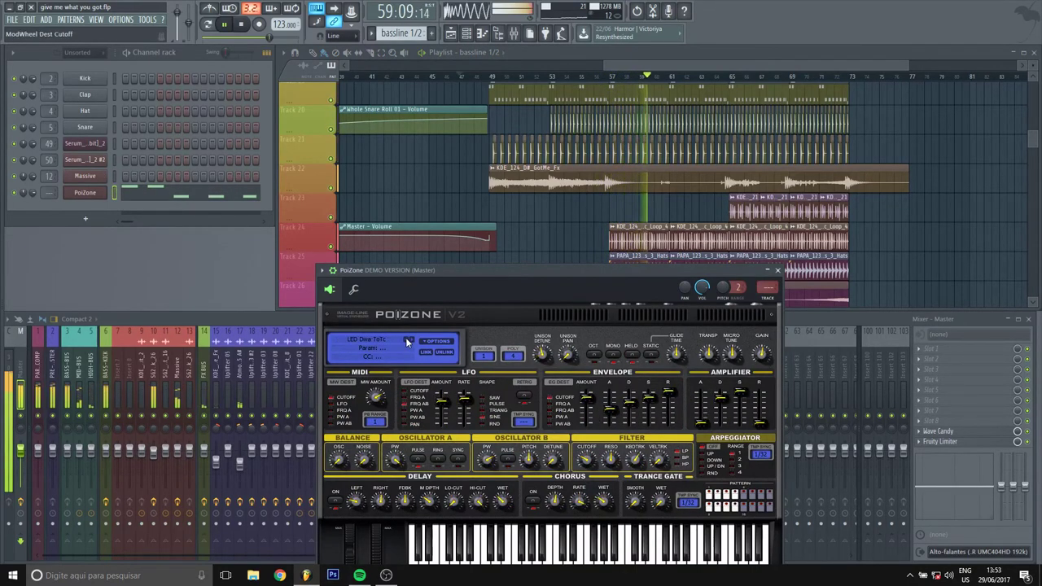
left_click(405, 337)
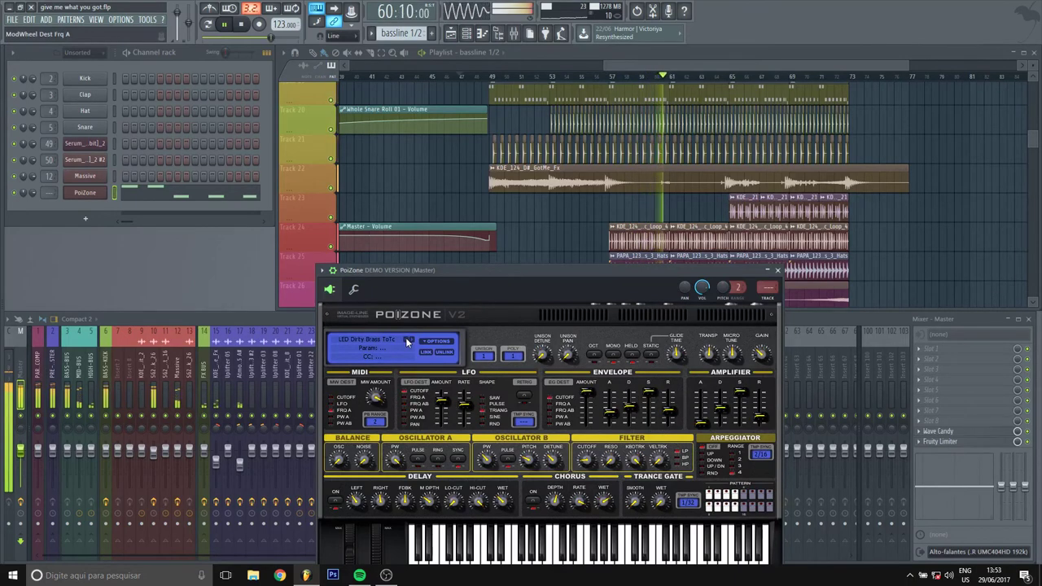
left_click(406, 337)
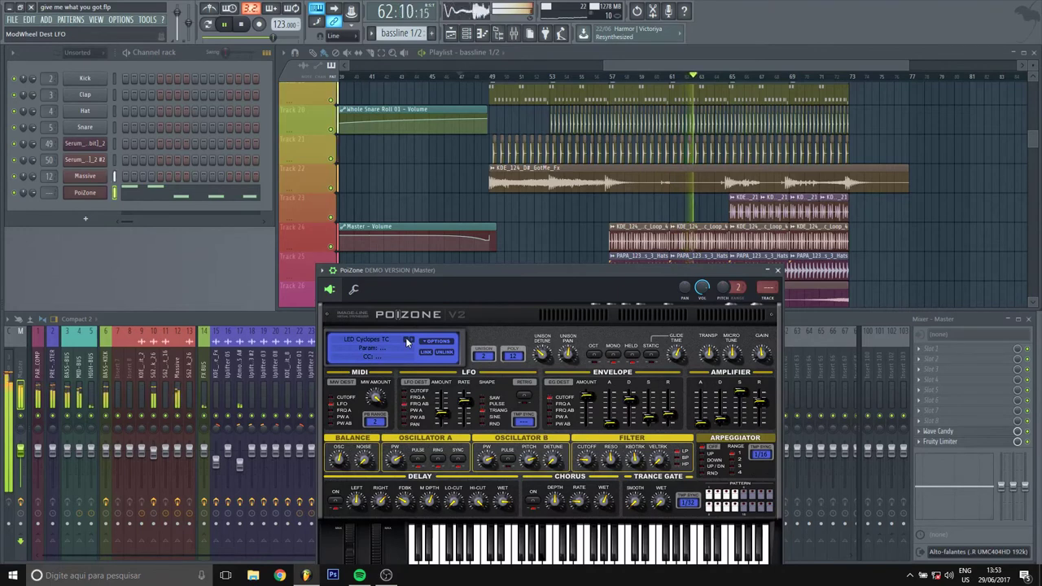
left_click(406, 337)
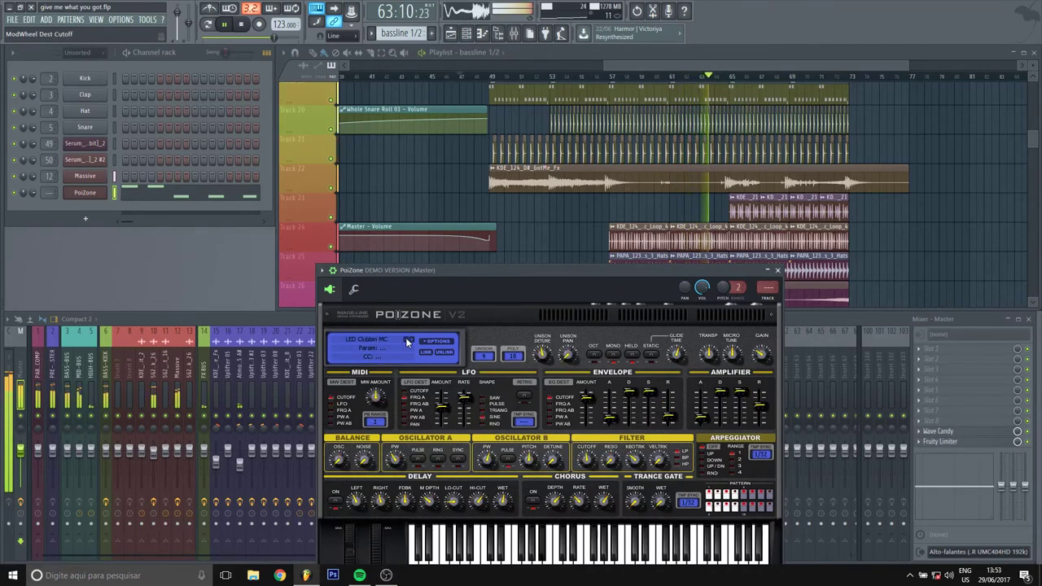
left_click(406, 338)
left_click(406, 337)
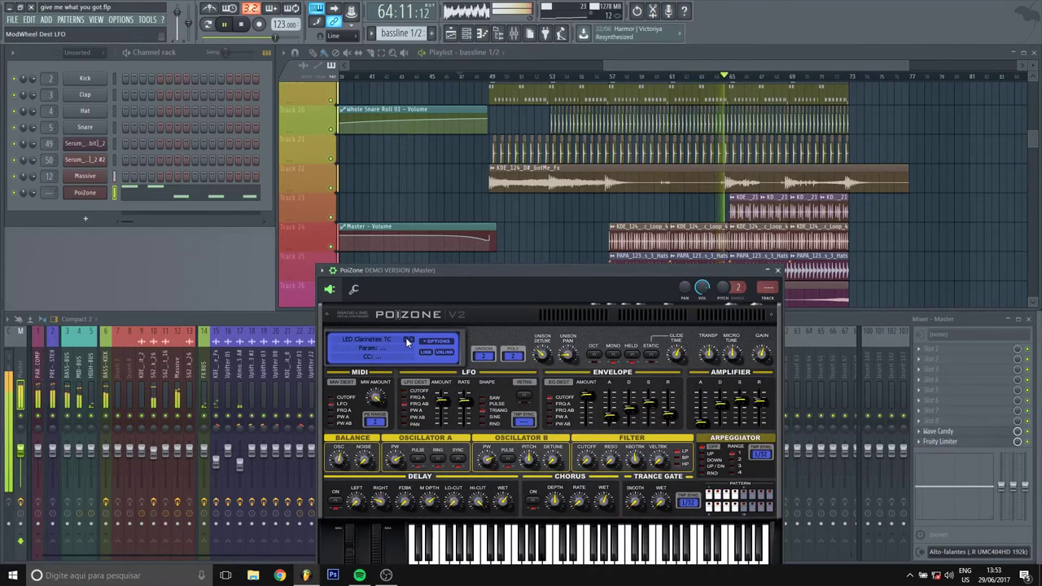
left_click(406, 337)
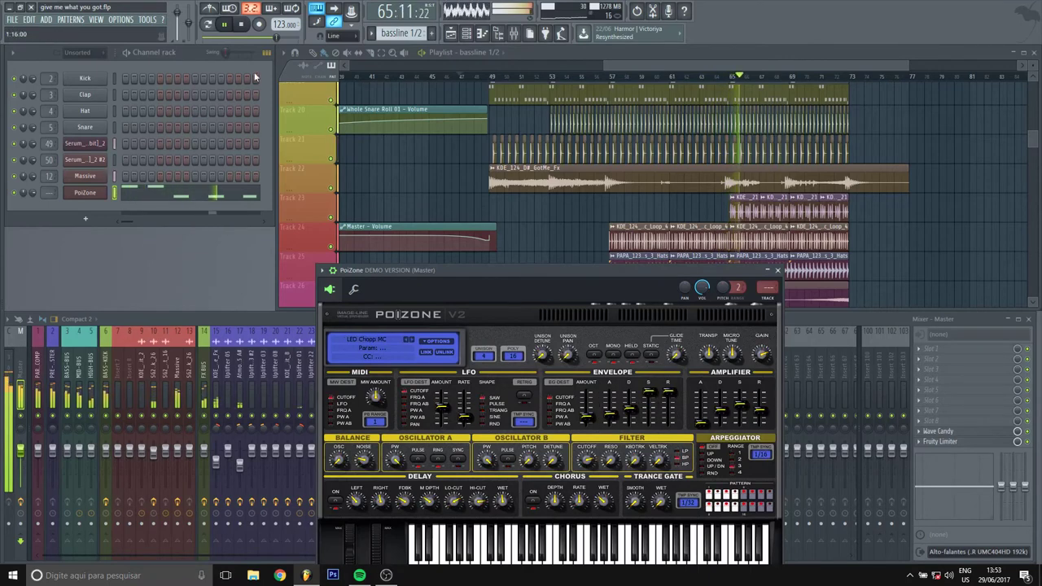
Stop playback and move the song position to the middle of bar 56, just before the bassline 1/2 clips.
left_click(700, 260)
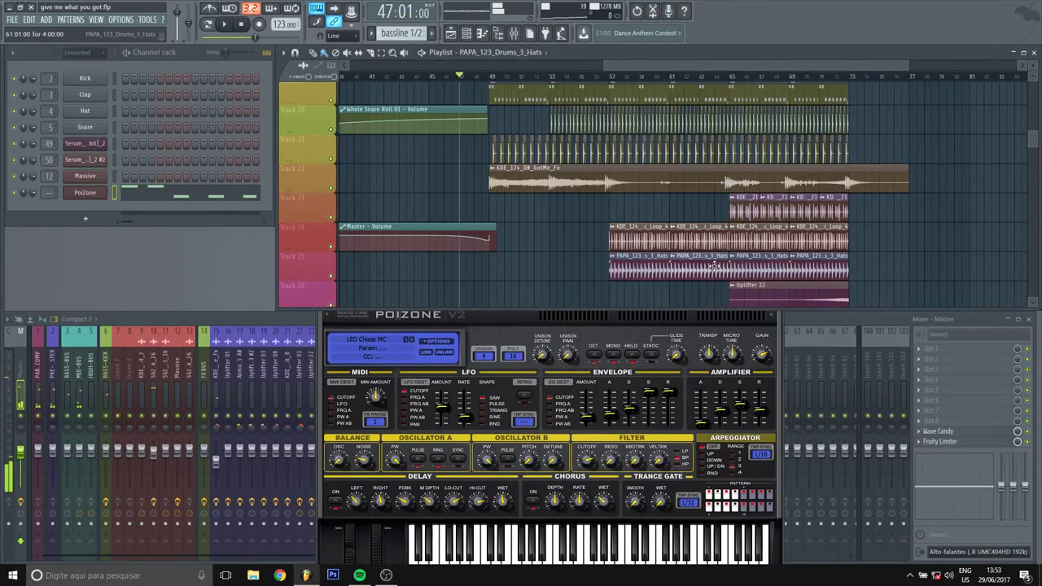
scroll(896, 245, "up", 7)
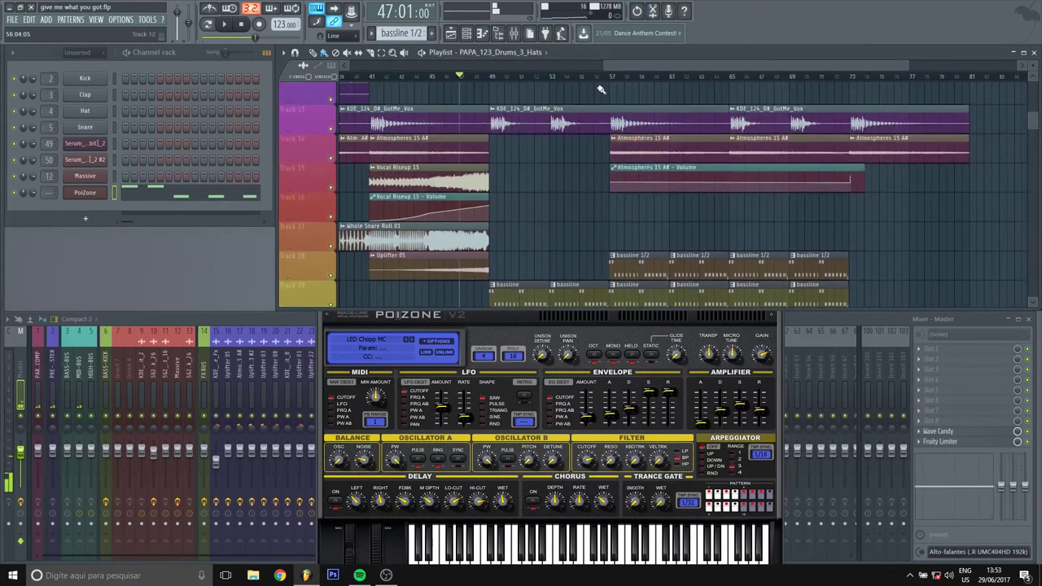
left_click_drag(591, 78, 613, 78)
left_click(596, 79)
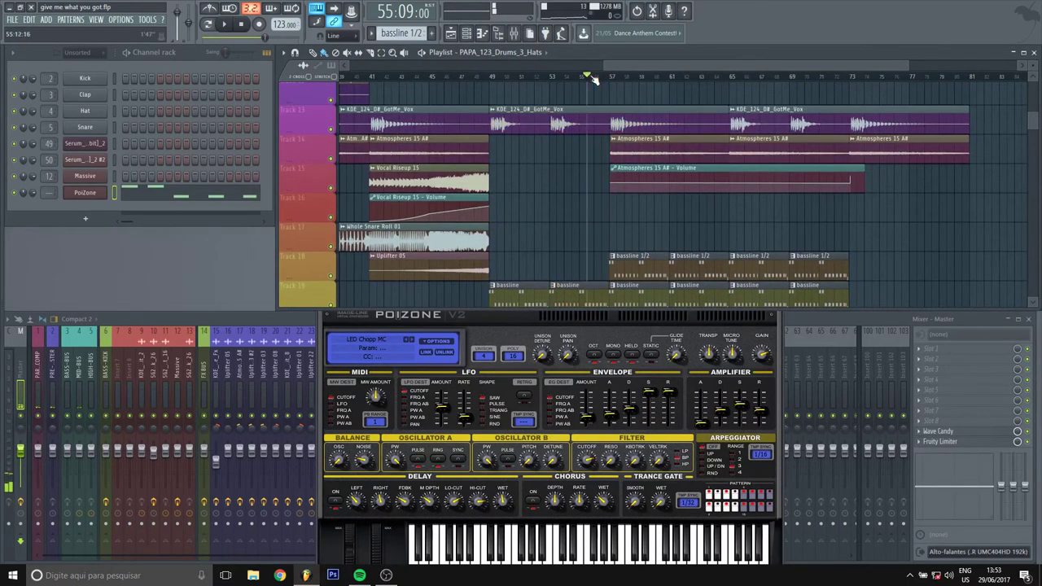
left_click(618, 78)
left_click(493, 79)
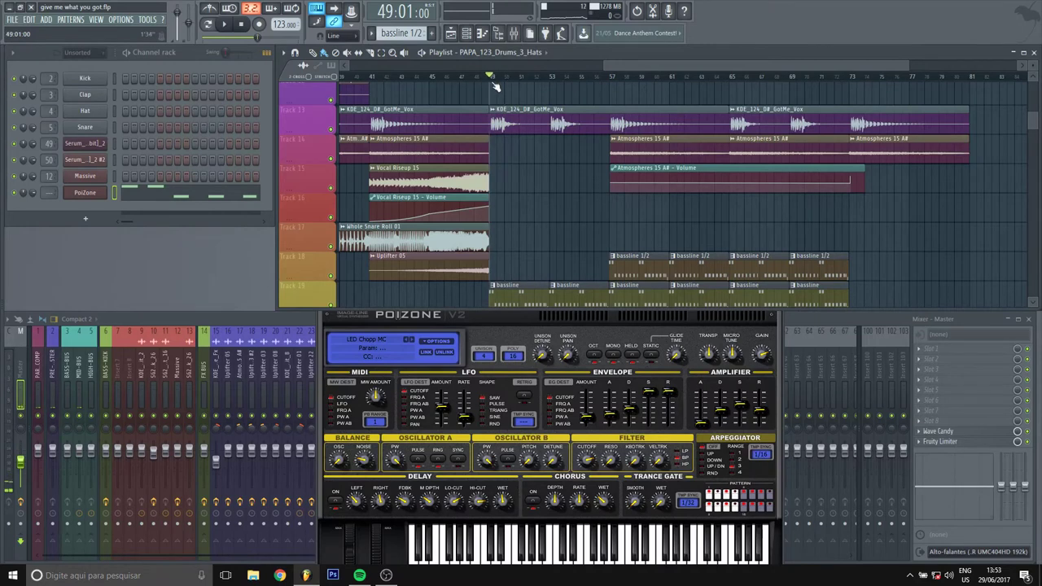
left_click(603, 80)
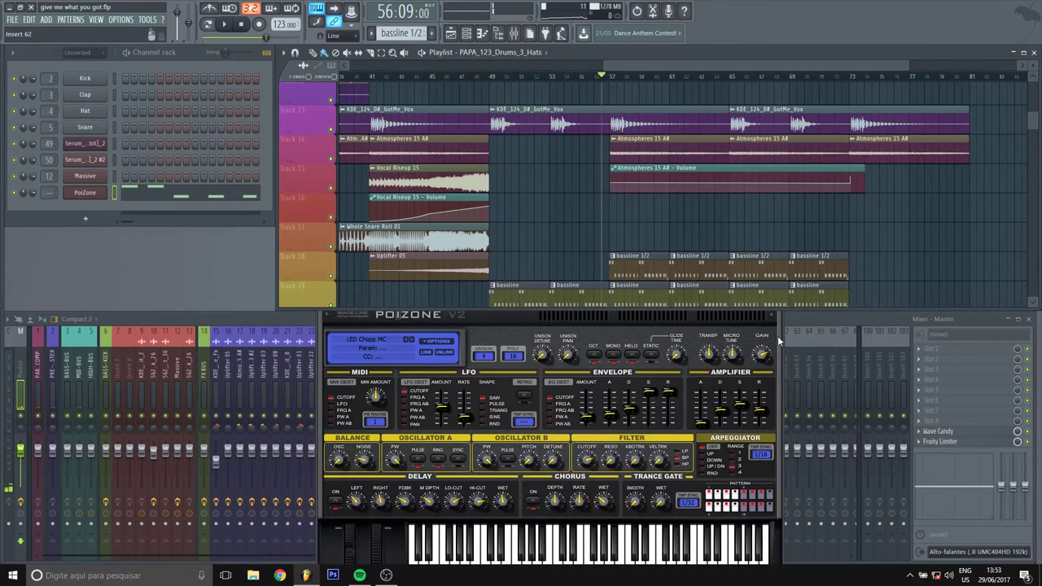
Move the PoiZone window clear and close it to return to the bassline tracks in the playlist.
left_click_drag(685, 278, 607, 214)
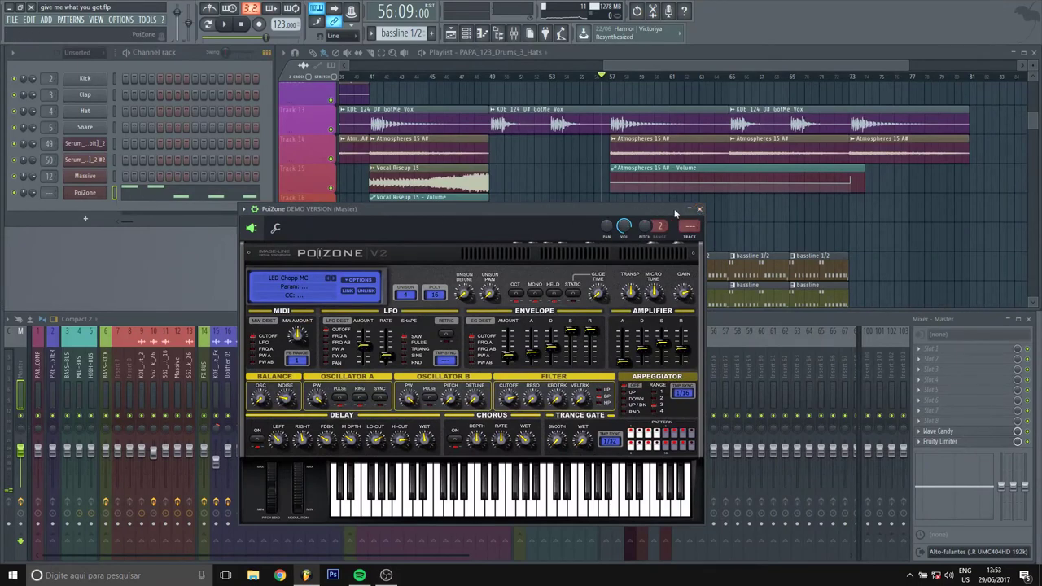
left_click(701, 210)
scroll(651, 213, "down", 4)
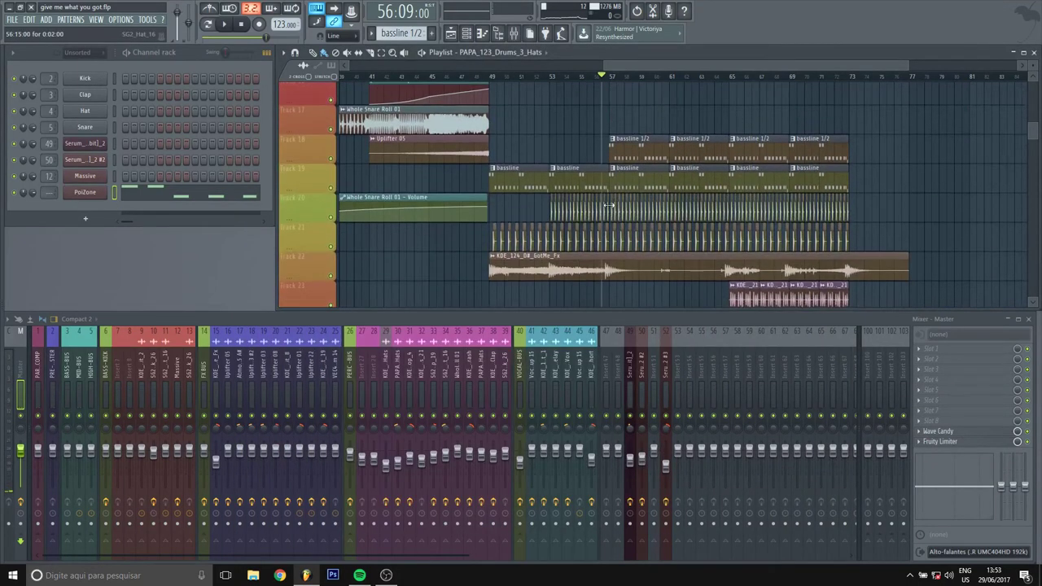
scroll(601, 203, "up", 2)
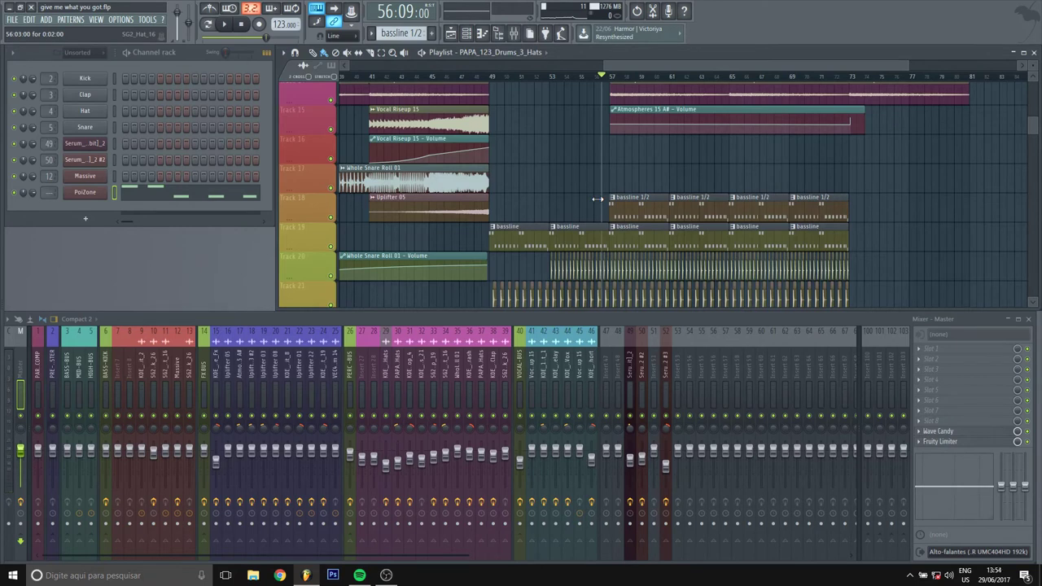
Replace the PoiZone channel's plugin with GMS and play a couple of notes to hear its default Agressive TE sound.
right_click(99, 195)
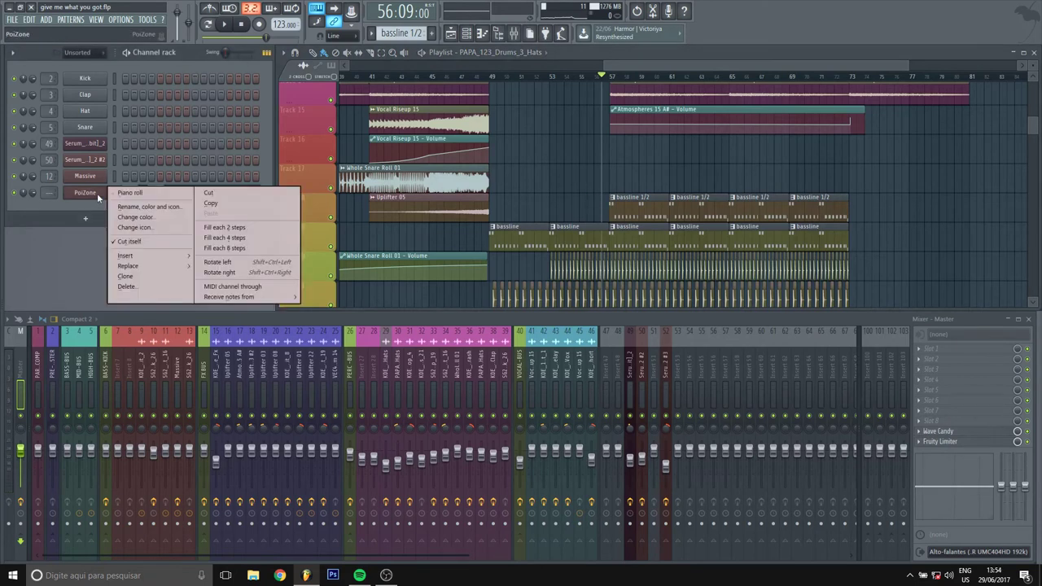
mouse_move(153, 266)
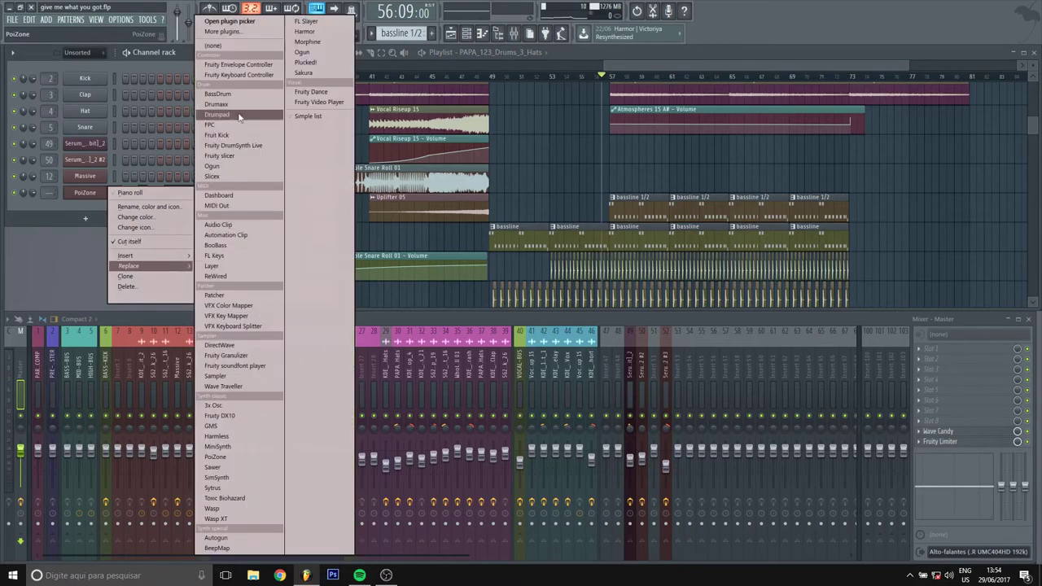
left_click(244, 30)
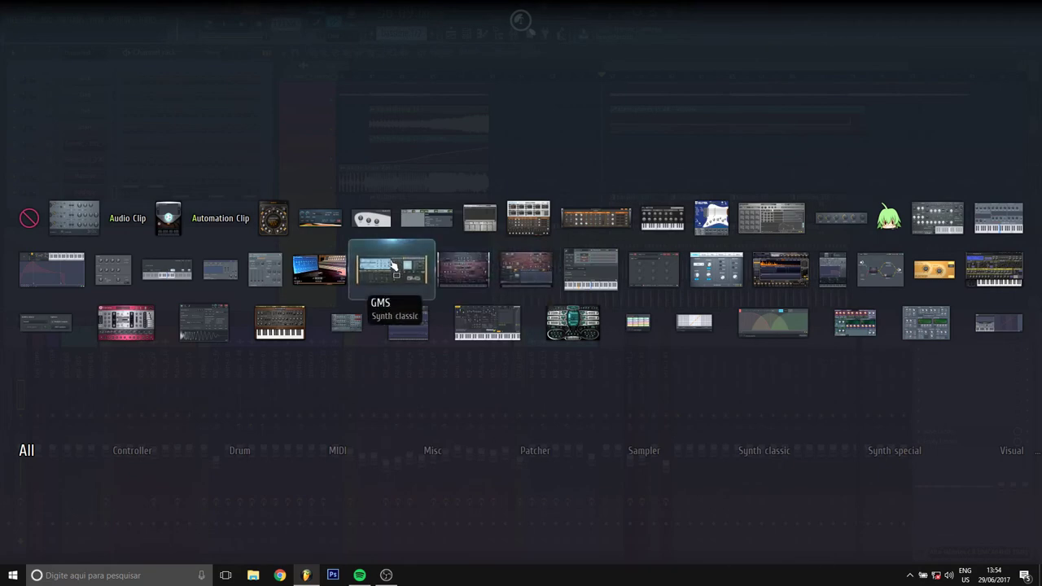
left_click_drag(384, 274, 75, 194)
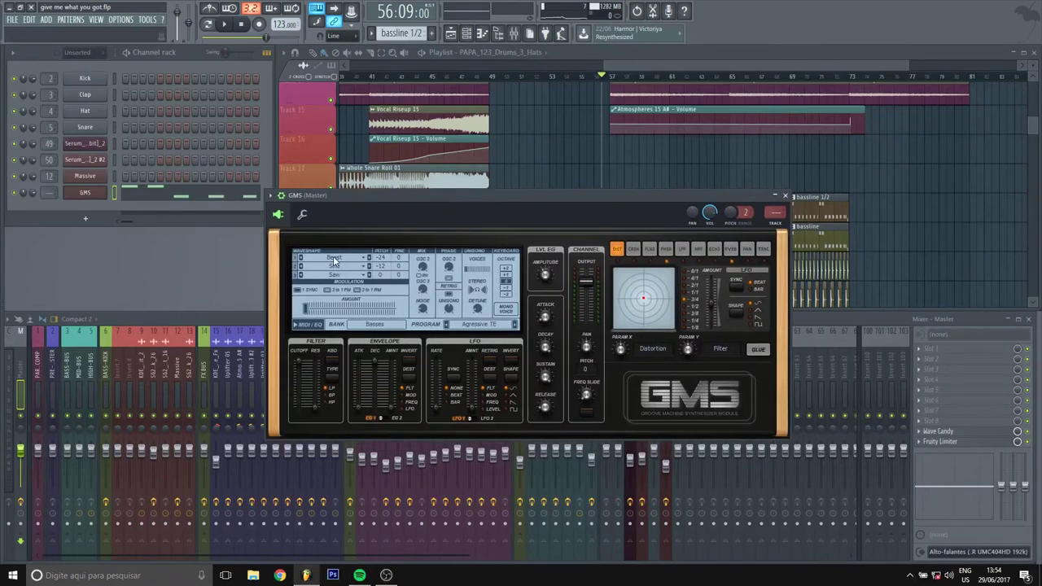
key("b")
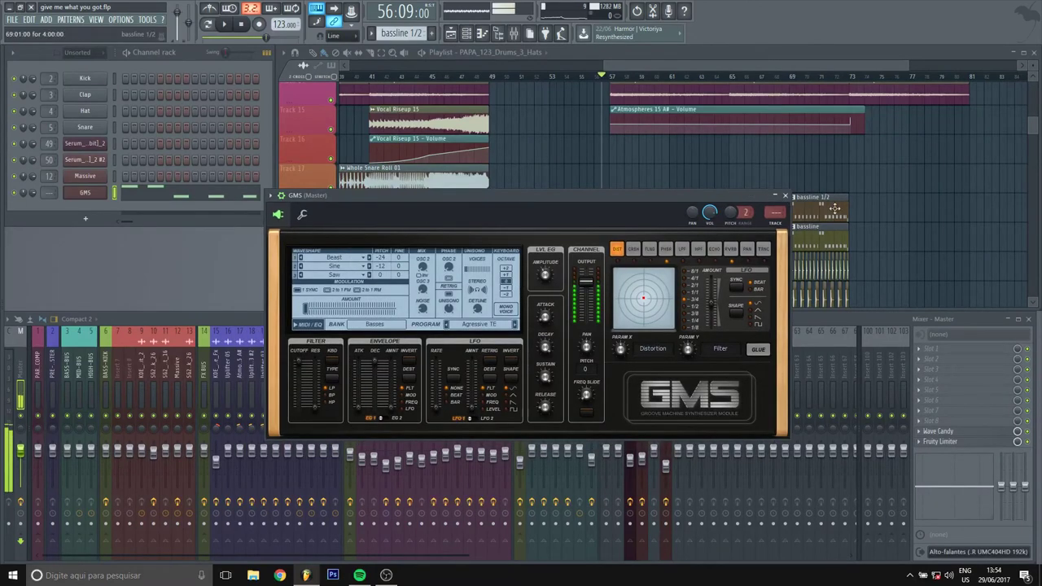
key("n")
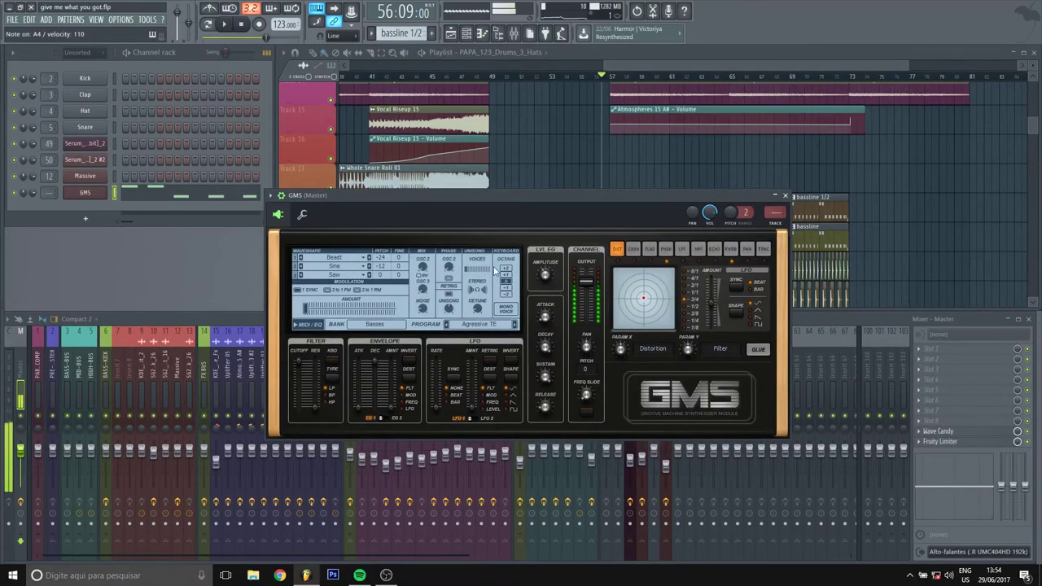
left_click(268, 195)
mouse_move(326, 228)
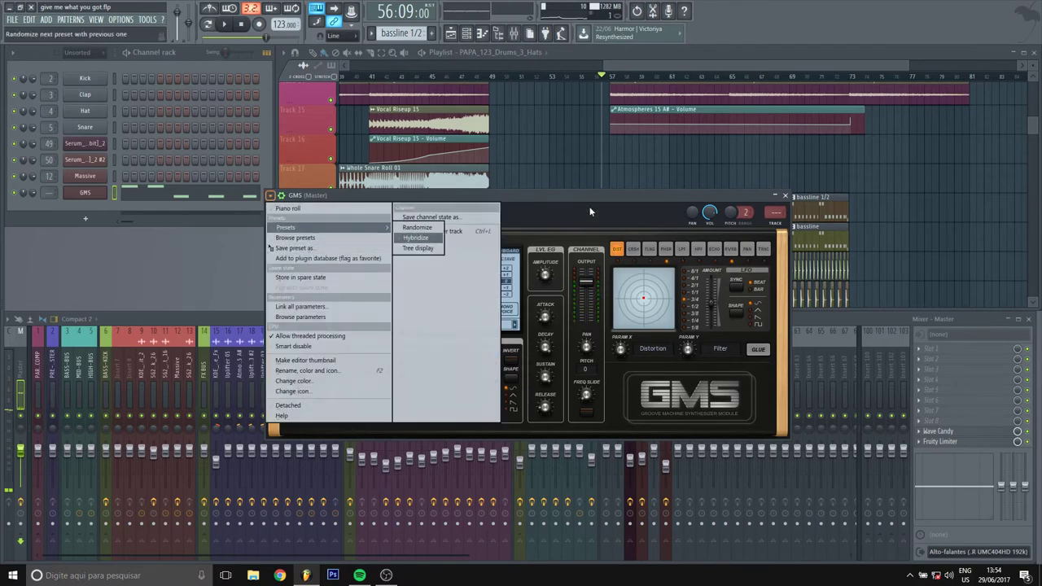
left_click(556, 229)
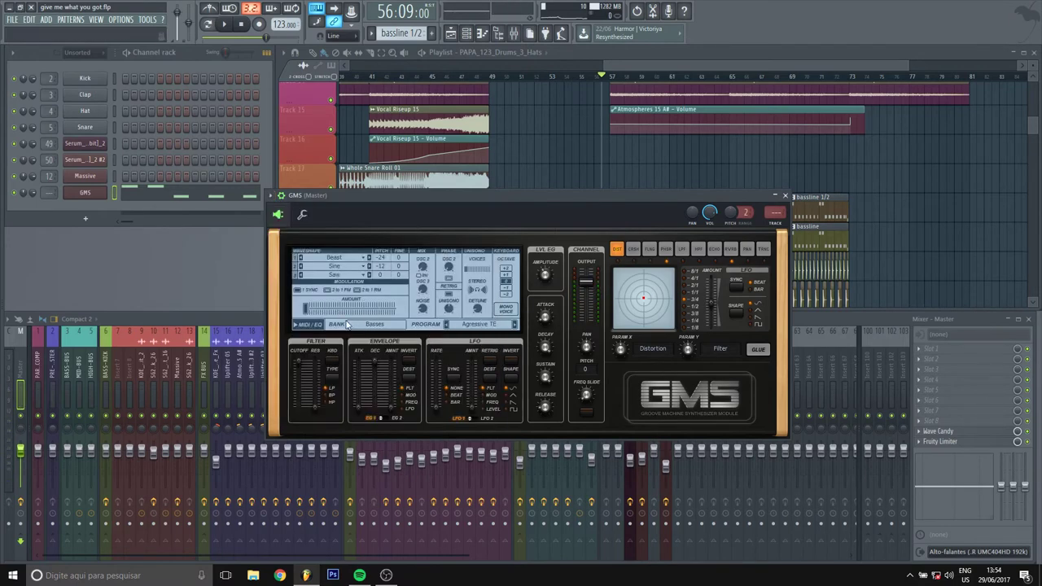
Audition GMS presets in the Basses bank, from Analog Bass 2 TE through Anger TE and Basic Acid Bass, and settle on Bass 1 MC.
left_click(378, 325)
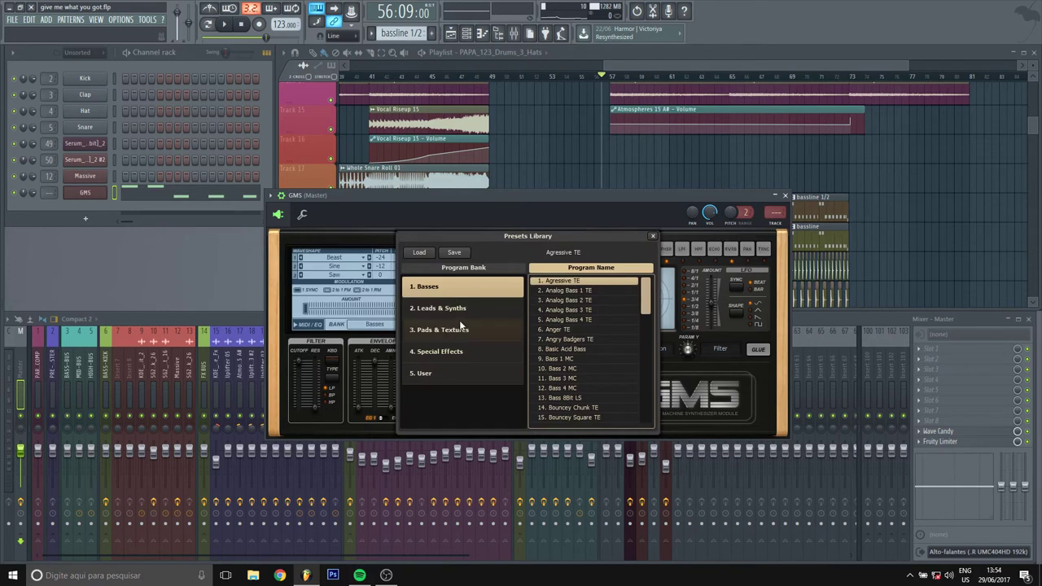
left_click(617, 310)
left_click(587, 329)
left_click(599, 314)
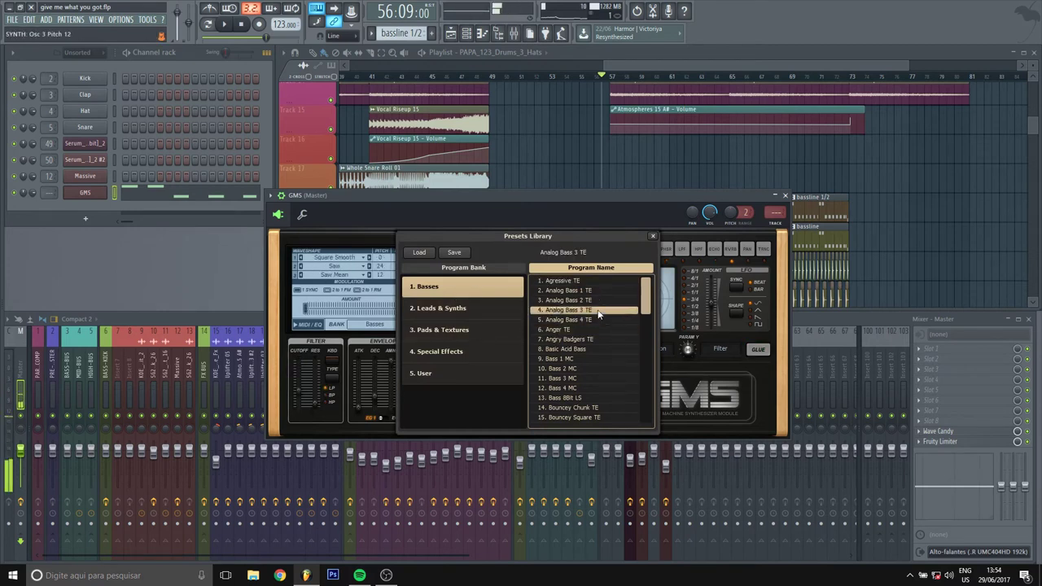
left_click(602, 302)
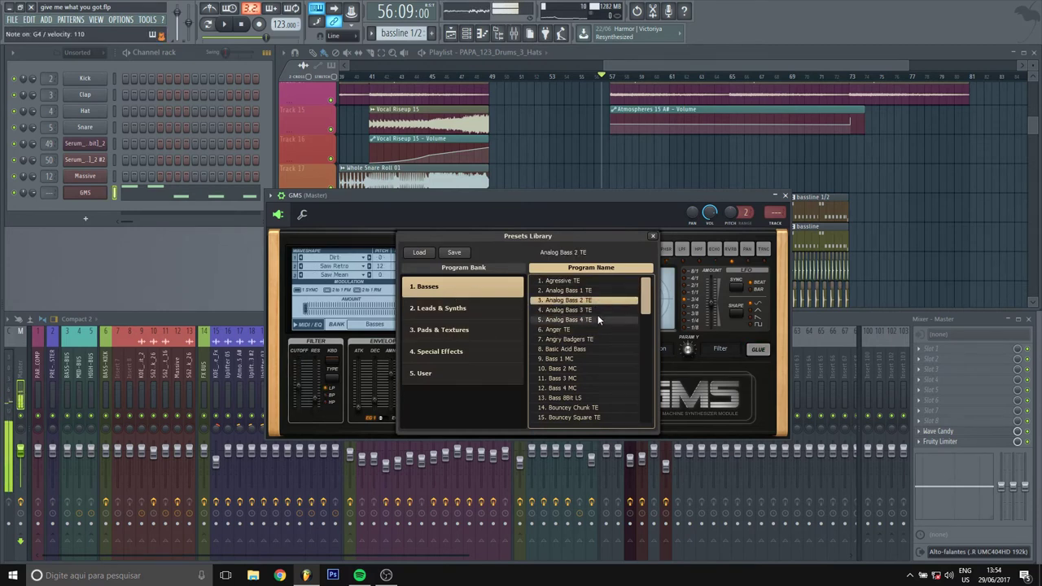
left_click(599, 320)
left_click(596, 330)
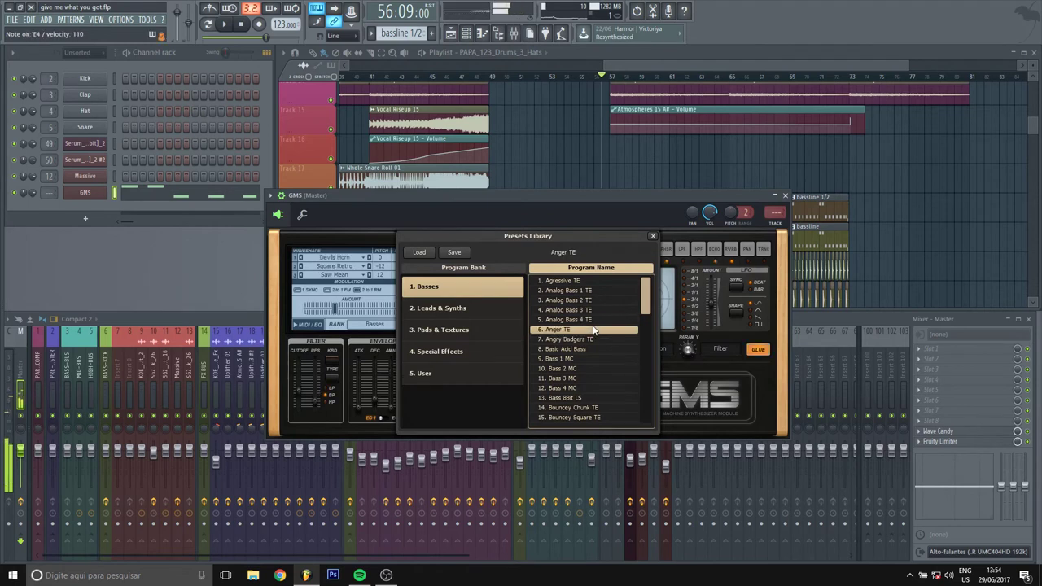
left_click(590, 341)
left_click(591, 349)
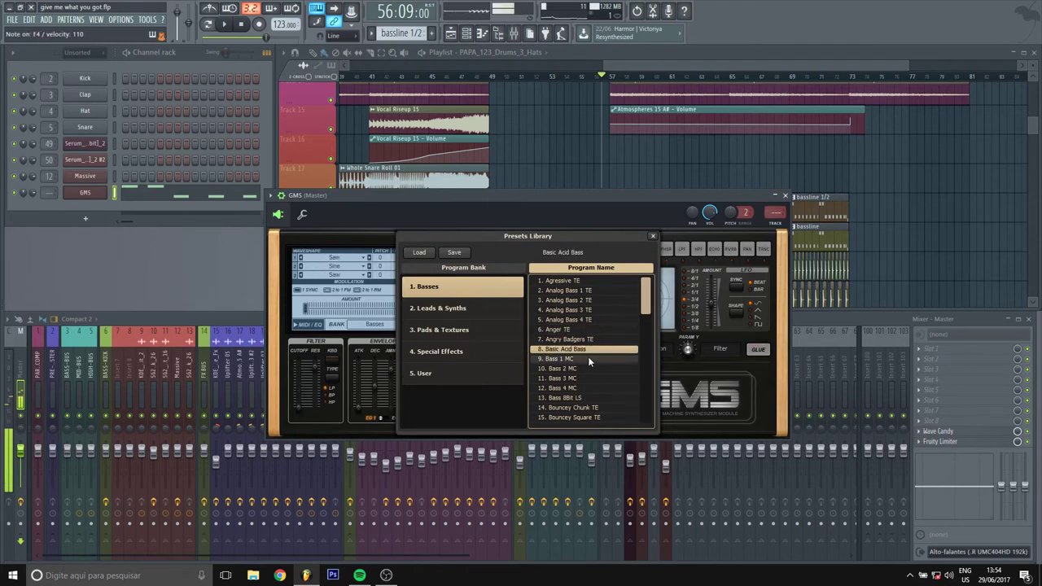
left_click(590, 359)
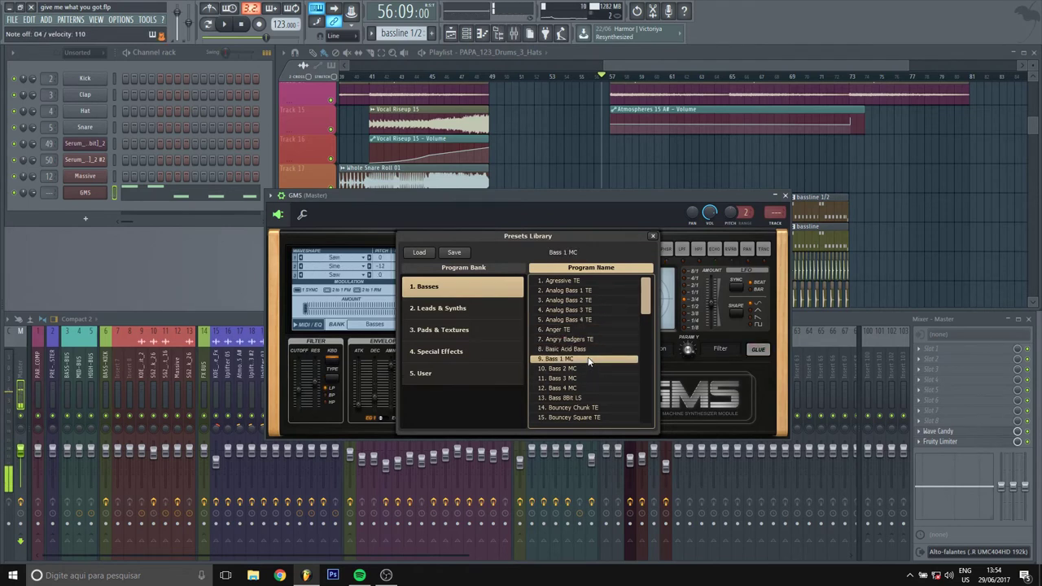
left_click(654, 236)
left_click(785, 196)
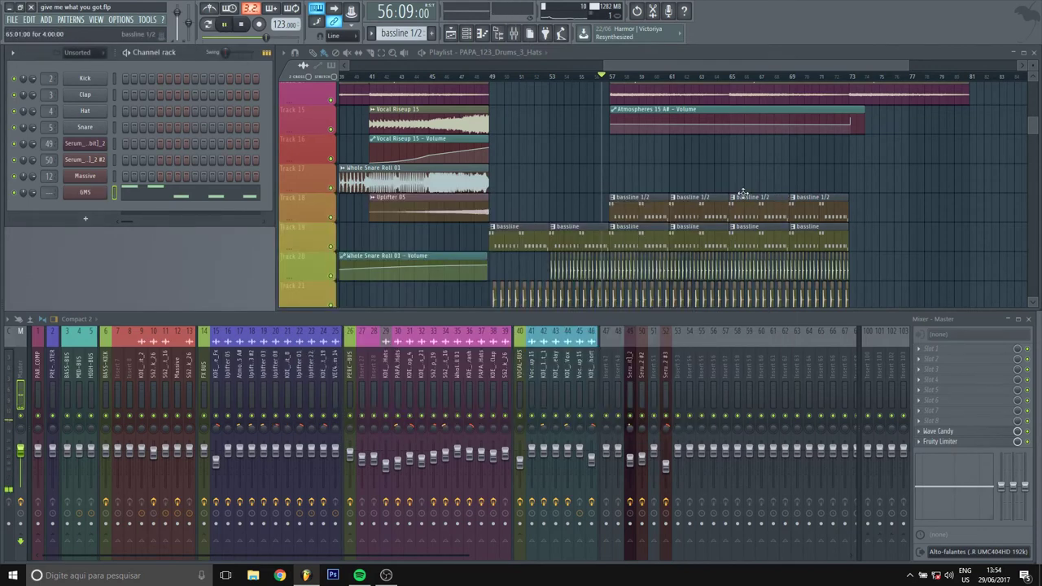
Route the GMS channel to mixer insert 53 while the song plays and set its fader level with the neighbouring inserts.
key("space")
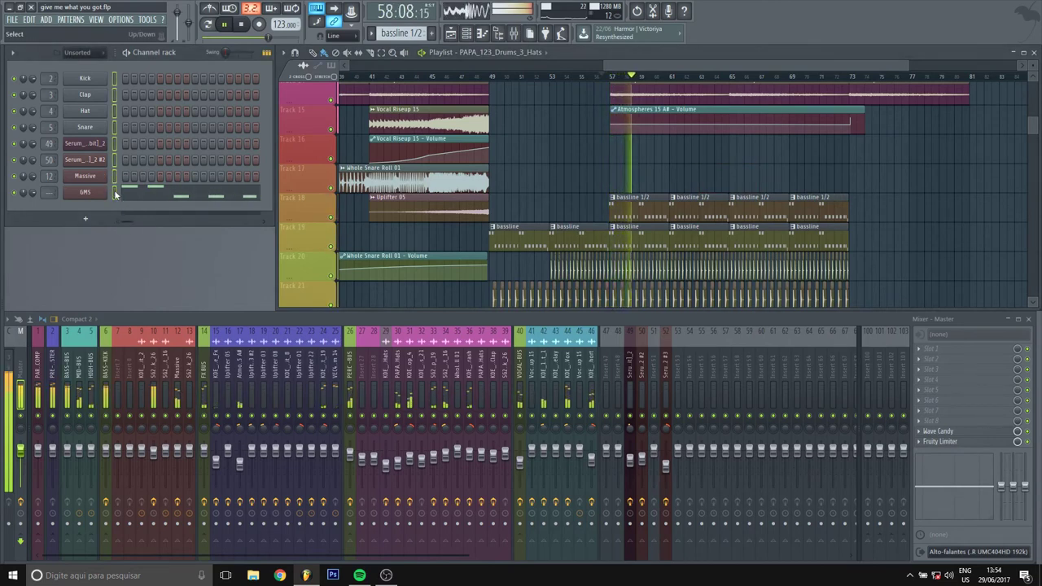
right_click(678, 366)
mouse_move(733, 404)
left_click(823, 402)
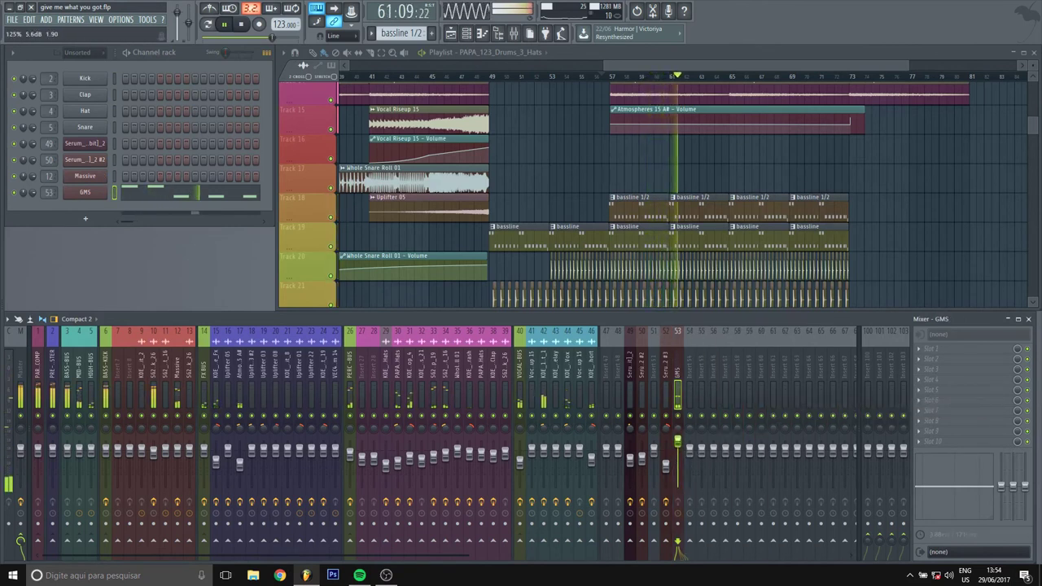
mouse_move(677, 449)
left_mouse_down()
mouse_move(677, 440)
mouse_move(677, 449)
left_mouse_up()
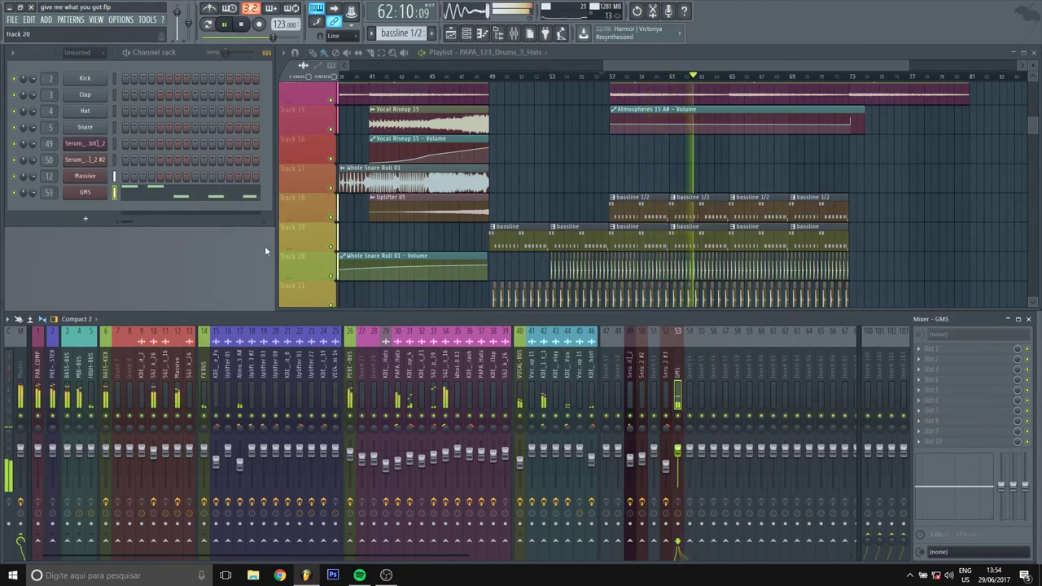
Solo Track 18 and unmute Track 19 so only the bassline 1/2 layer and main bassline play.
right_click(332, 217)
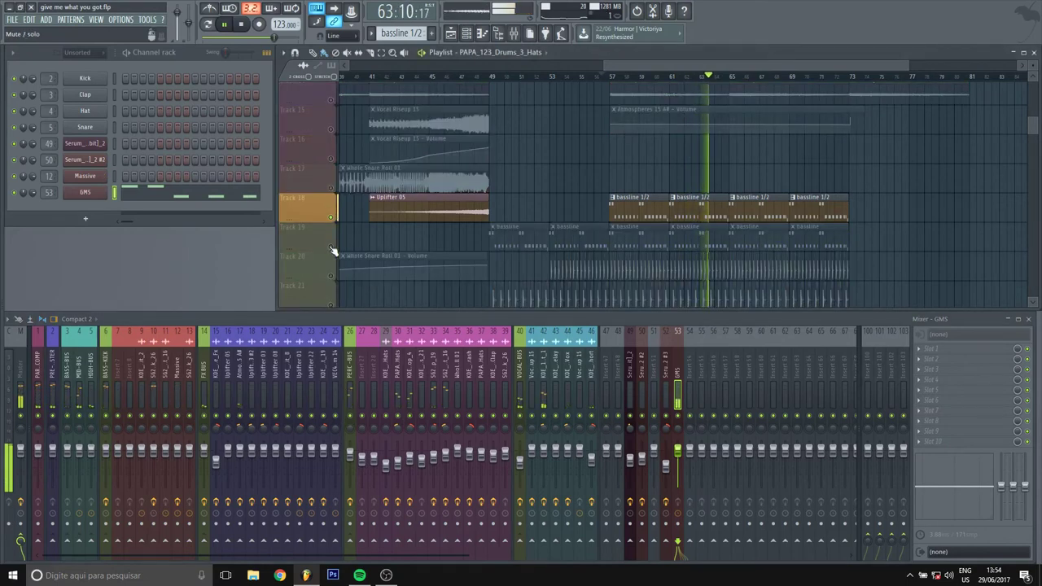
left_click(331, 247)
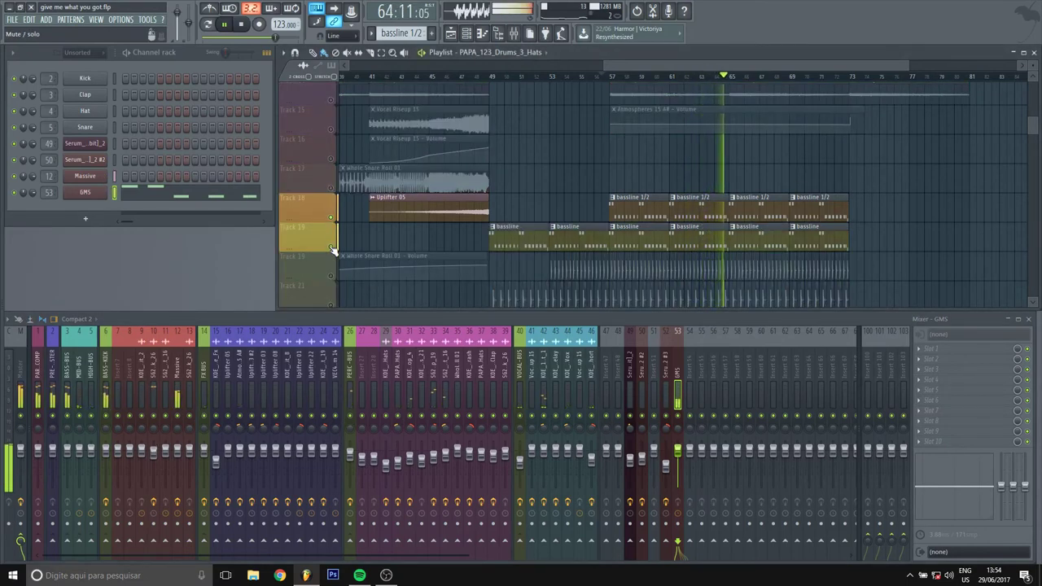
Try raising the GMS channel output to 18.4 dB, bring it back down, and close the plugin.
left_click(90, 194)
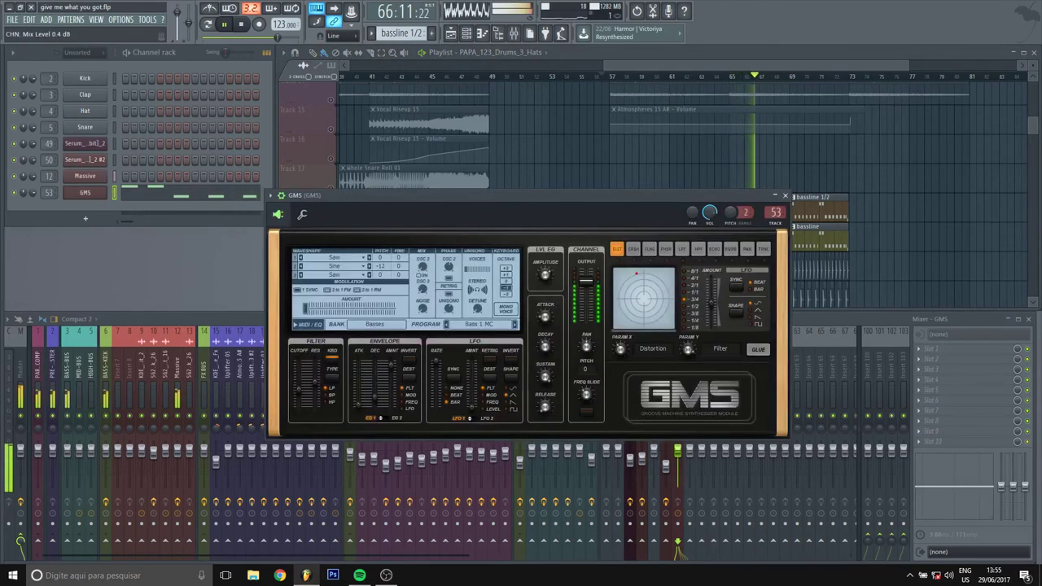
scroll(588, 275, "up", 3)
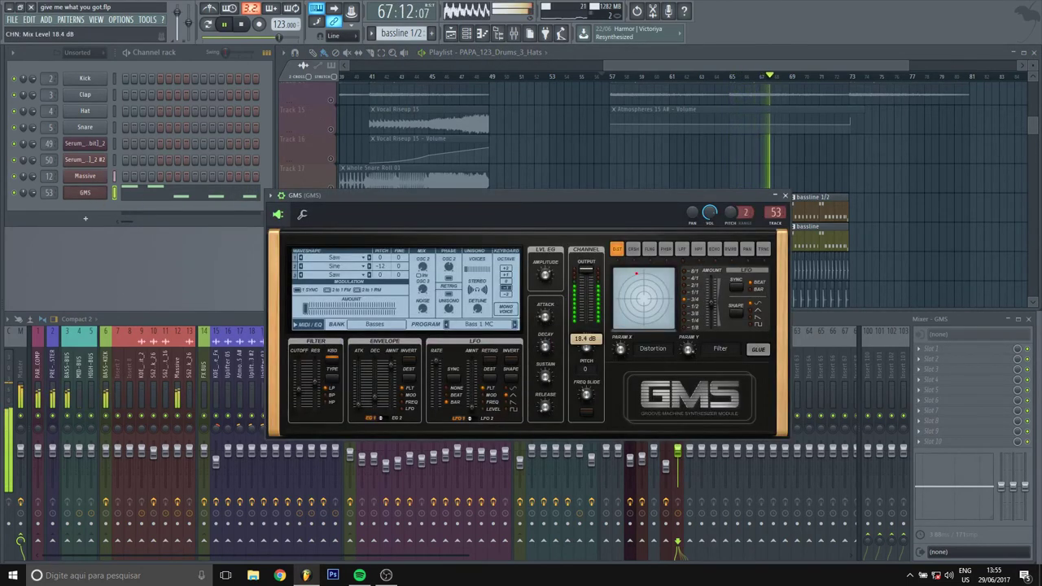
scroll(591, 274, "down", 3)
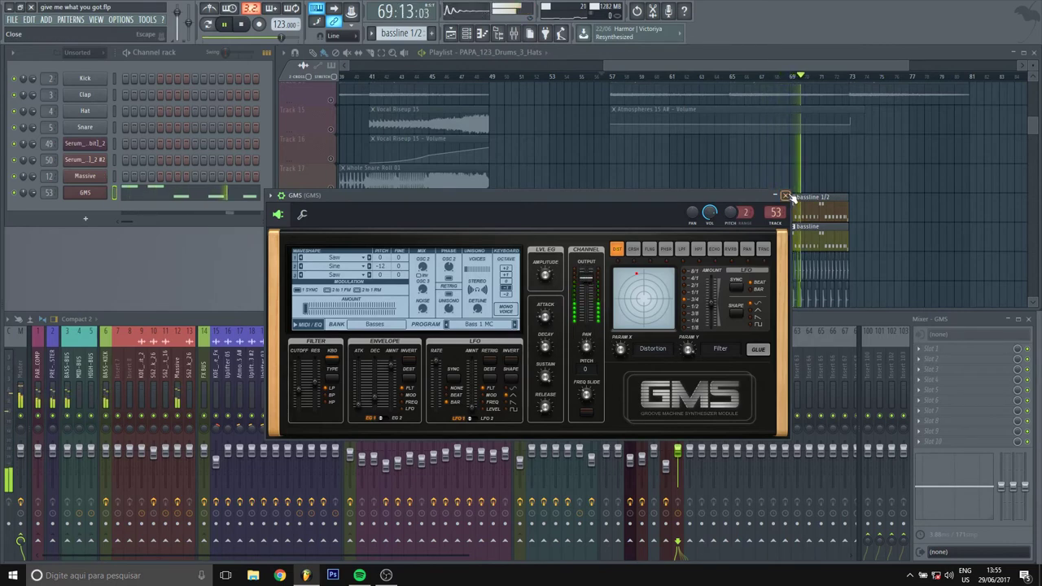
key("Escape")
Loop playback in the playlist from bar 57 to bar 61.
left_click(610, 77)
left_click_drag(611, 76, 669, 76)
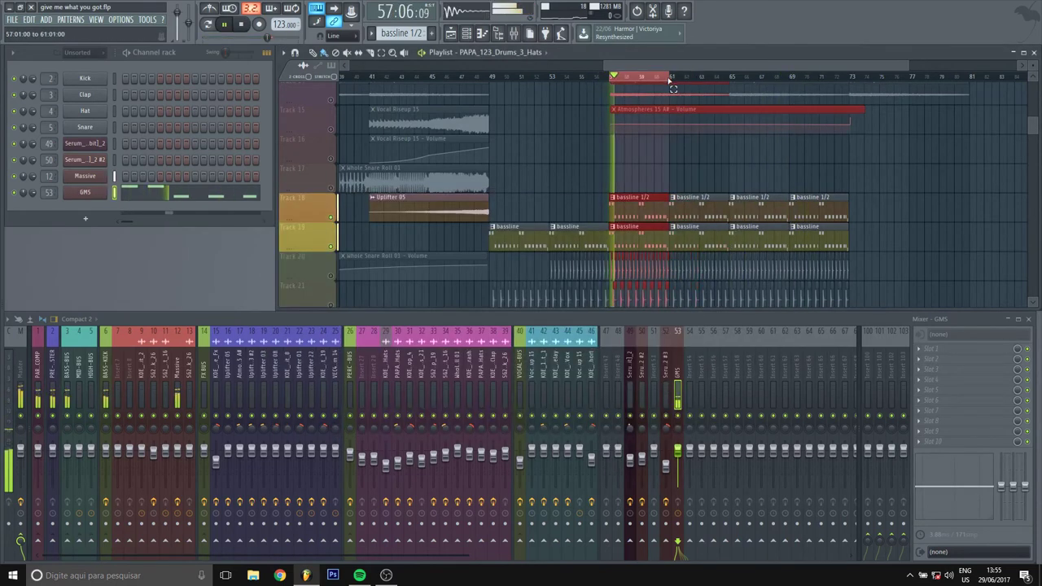
Reopen GMS and audition Chord Synth 1 MC and Buzzin from the Leads & Synths bank.
right_click(88, 193)
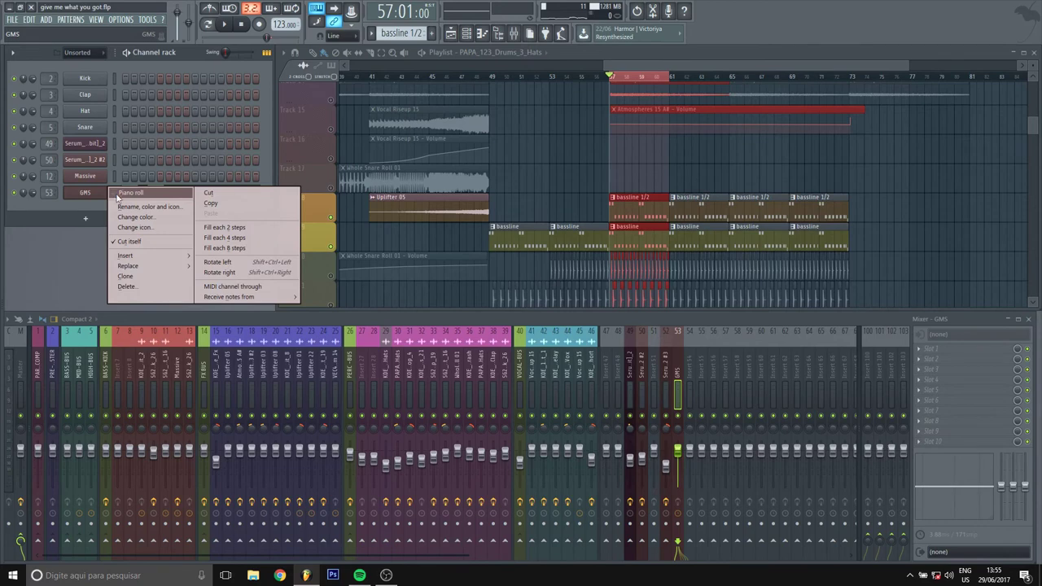
mouse_move(127, 266)
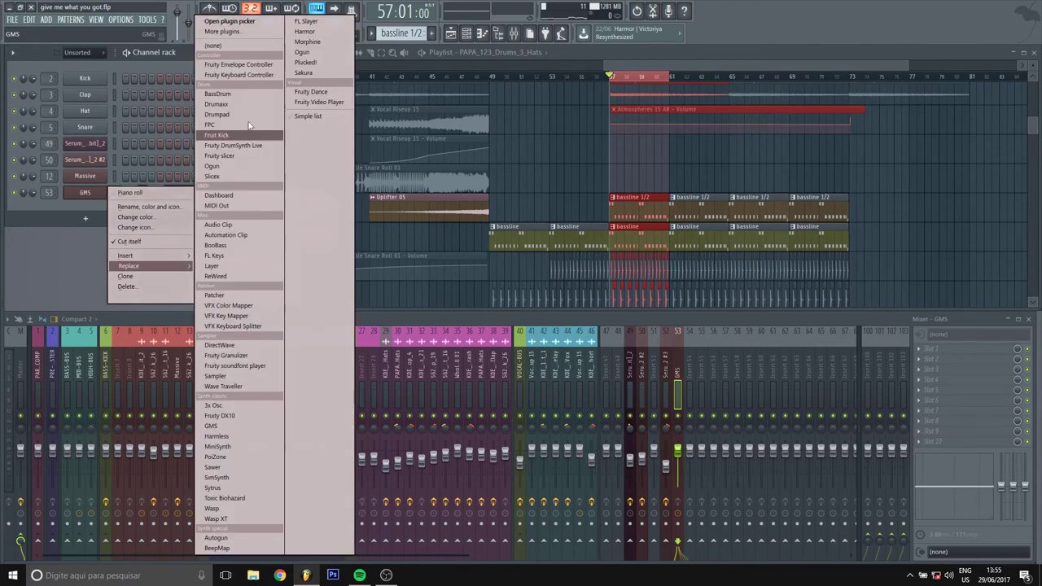
left_click(81, 196)
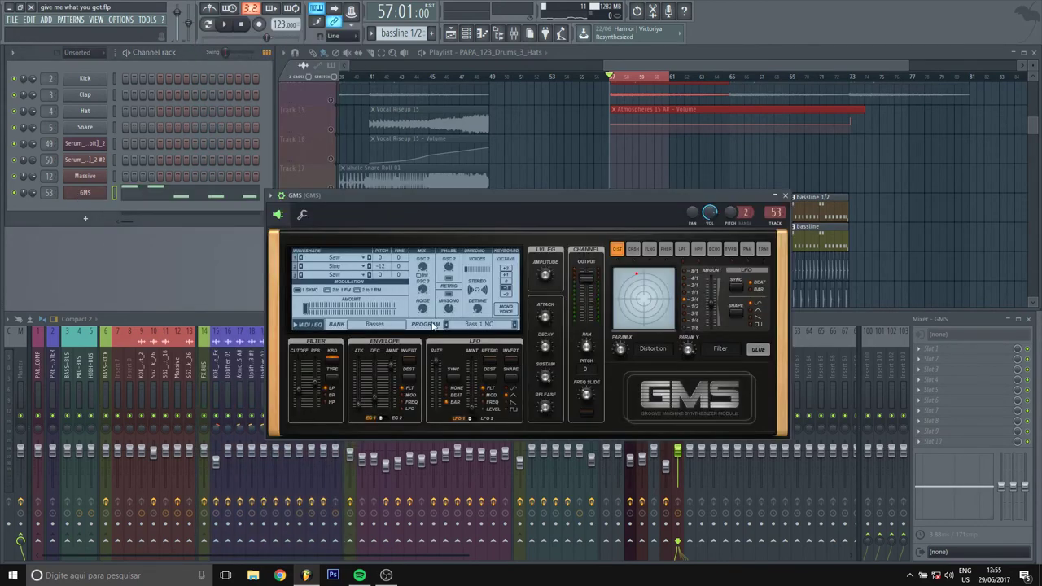
left_click(376, 324)
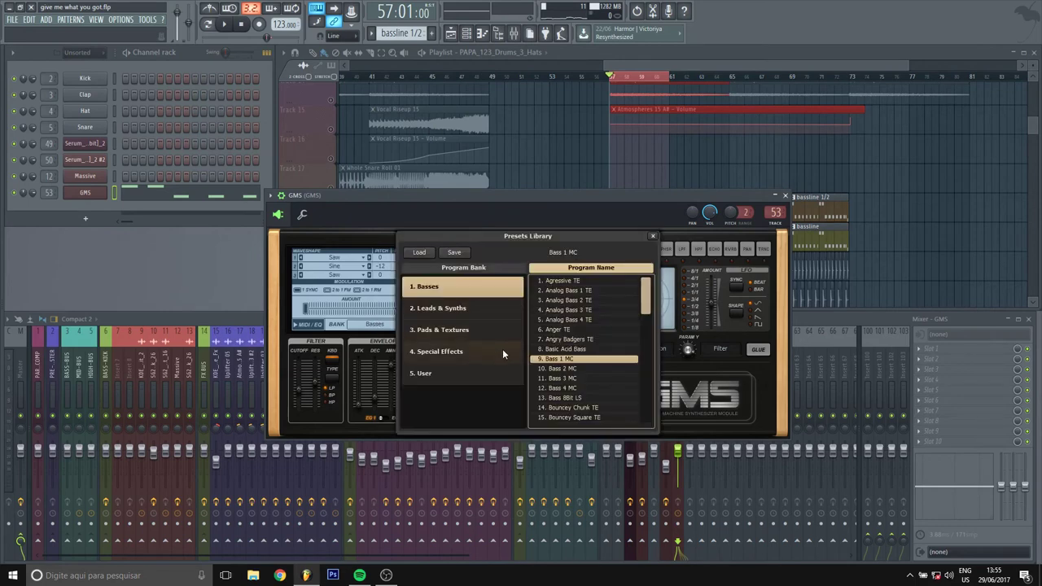
left_click(439, 307)
left_click(574, 349)
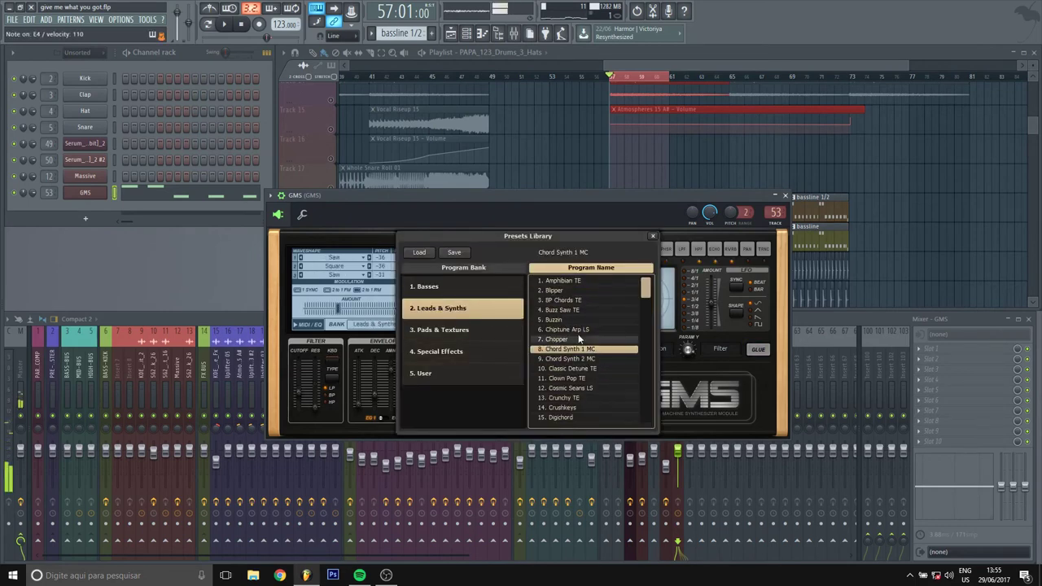
left_click(544, 320)
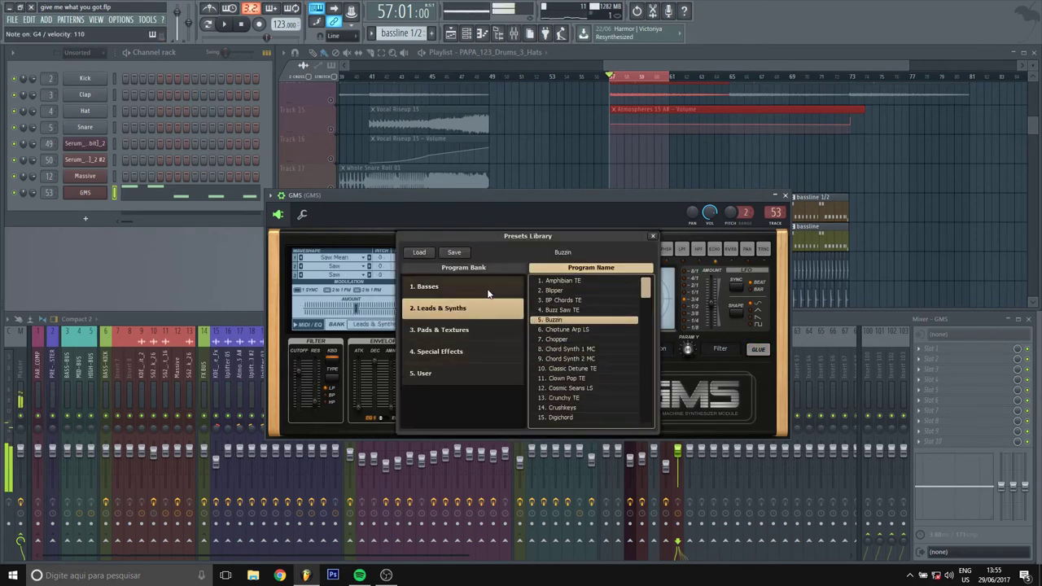
Return to the GMS Basses bank, audition Dirty Fish TE, and load the Disco Fuzz TE preset.
left_click(489, 290)
left_click(608, 339)
scroll(608, 332, "down", 3)
left_click(594, 349)
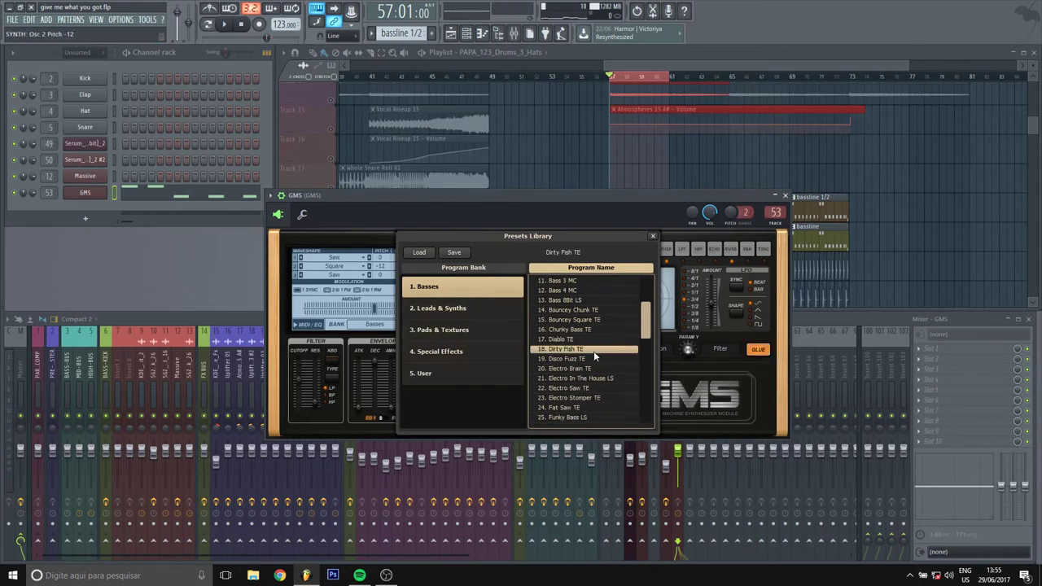
left_click(592, 359)
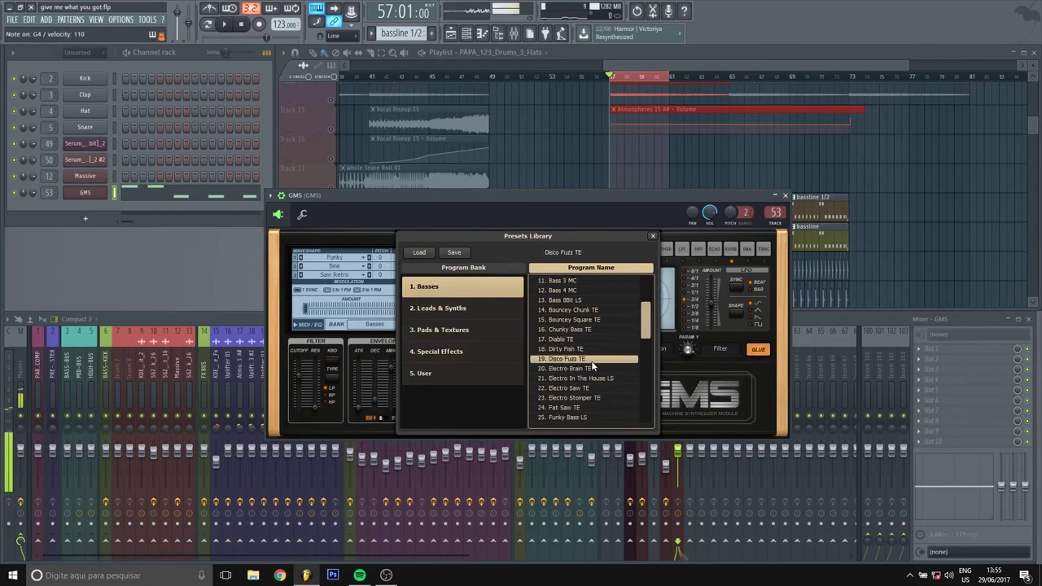
double_click(585, 329)
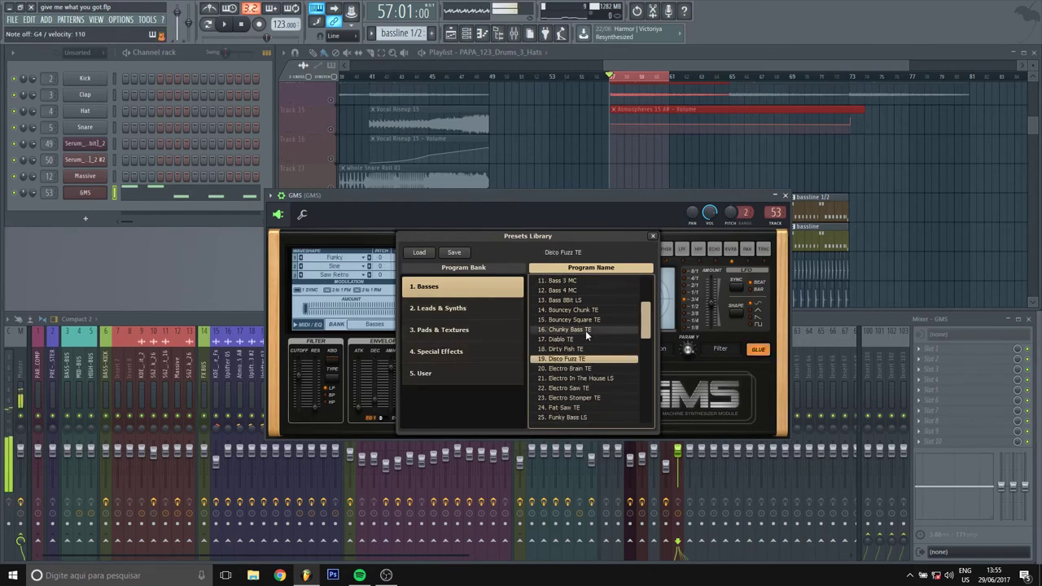
Close GMS, play the looped bassline section from bar 57, and clear the clip selection.
left_click(785, 196)
key("space")
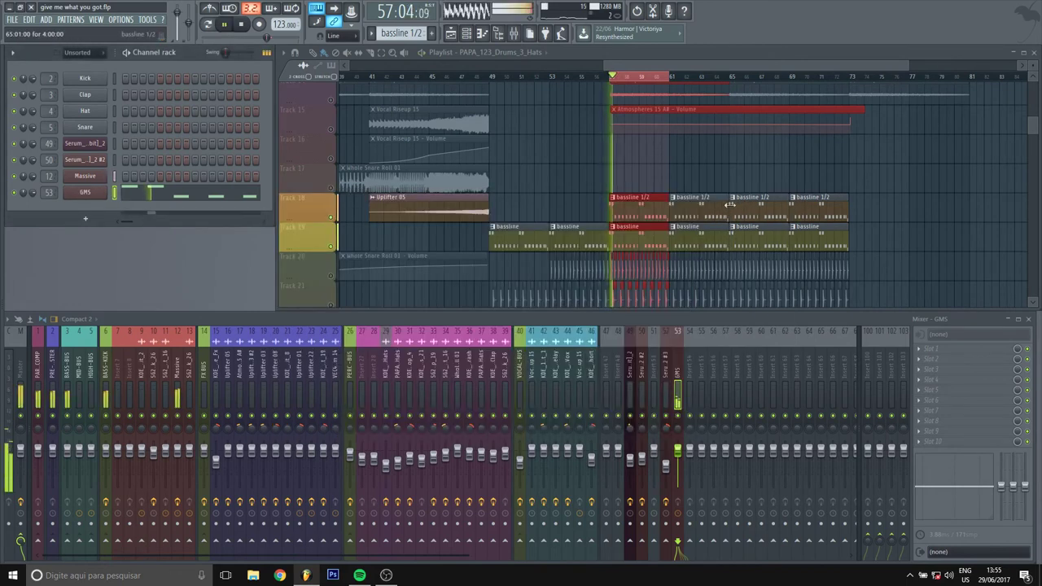
left_click(756, 153)
right_click(757, 154)
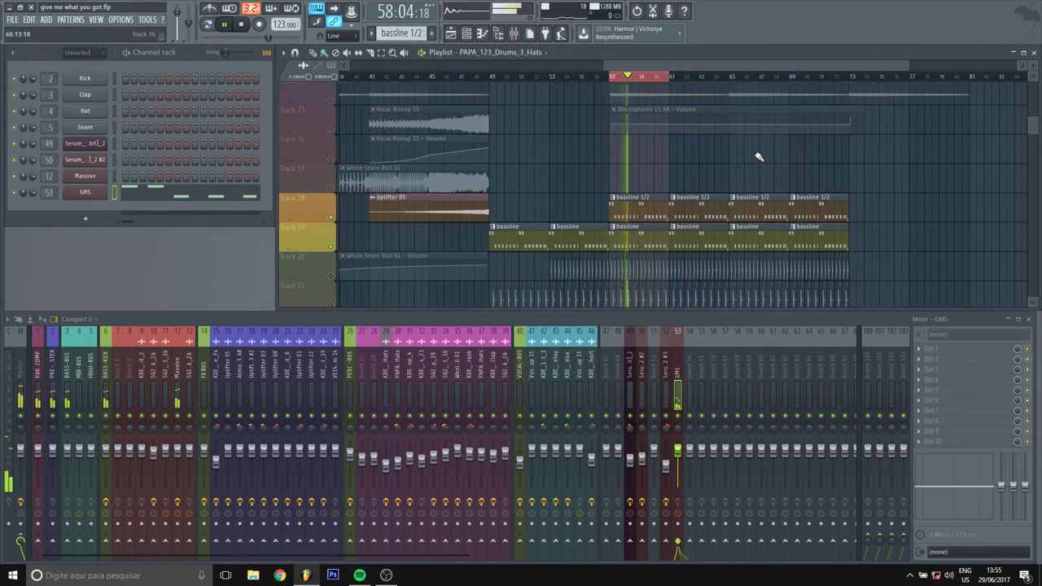
Unsolo the bassline tracks, clear the loop selection, and play the full mix from just before bar 57.
left_click(332, 244)
right_click(331, 217)
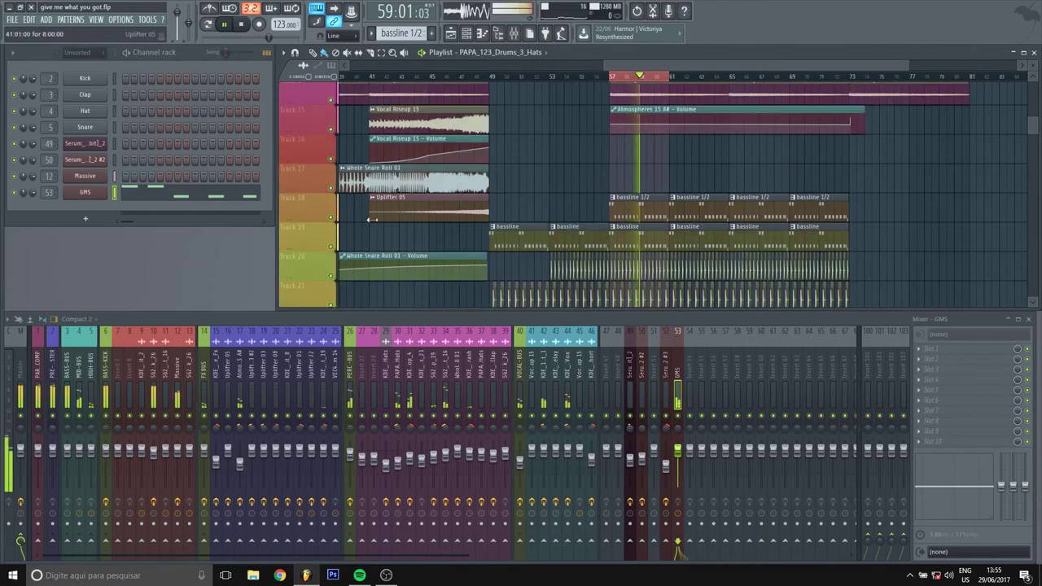
left_click(769, 184)
right_click(769, 184)
left_click(604, 77)
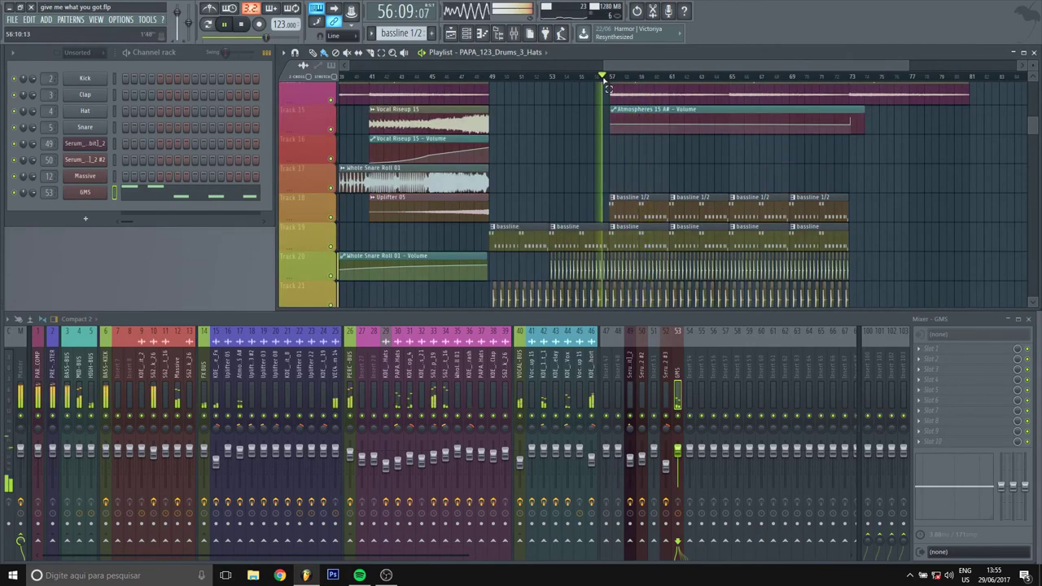
Add Fruity parametric EQ 2 to the GMS mixer track, cutting the lowest band and moving the highest band lower in frequency and level.
left_click(925, 352)
left_click(895, 350)
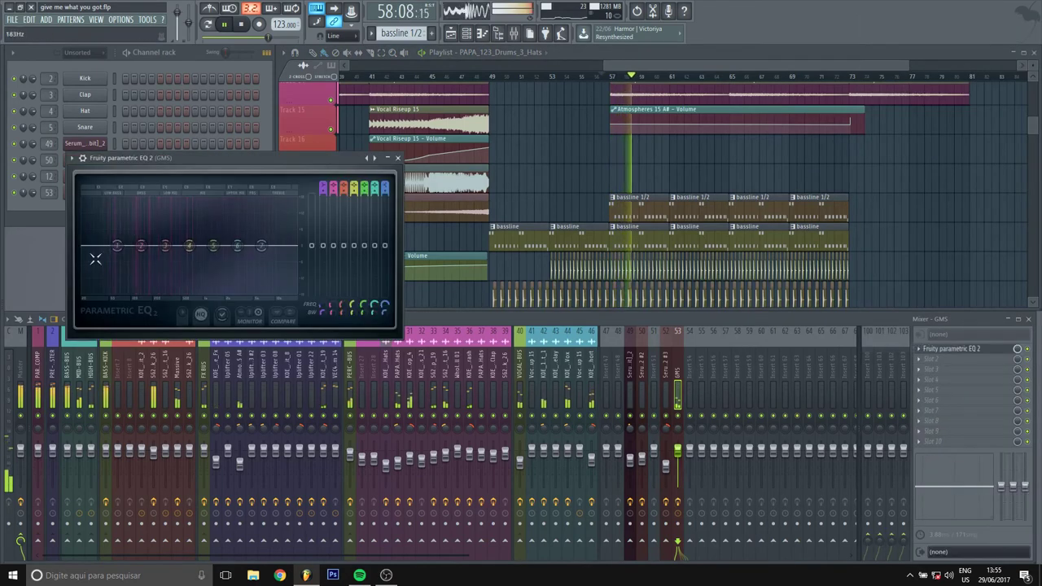
left_click_drag(116, 244, 116, 254)
left_click_drag(260, 245, 223, 268)
left_click(397, 157)
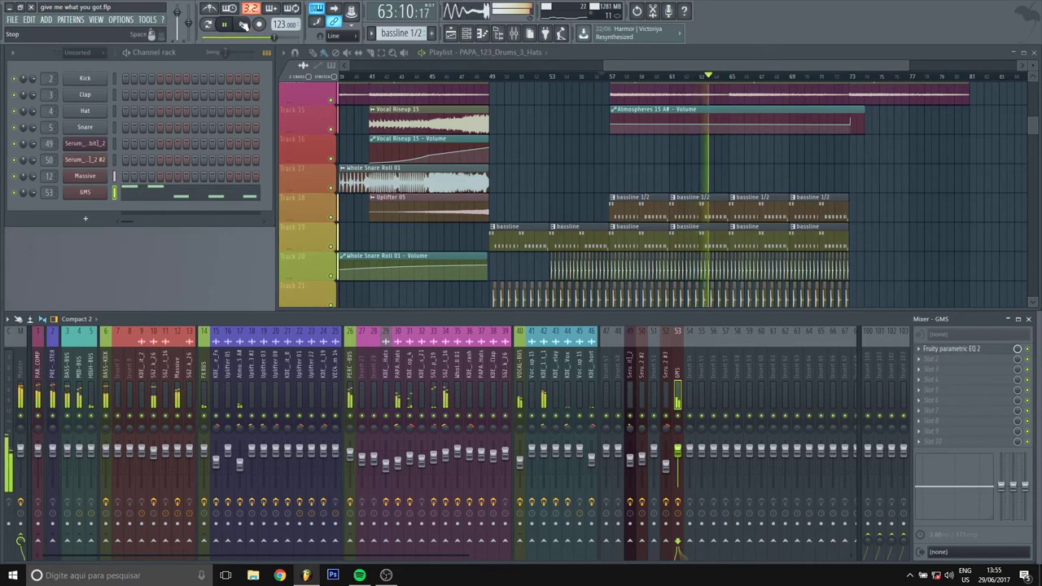
Listen to the full arrangement with the equalized GMS layer up to about bar 68, and stop playback.
scroll(733, 212, "right", 5)
scroll(733, 212, "up", 3)
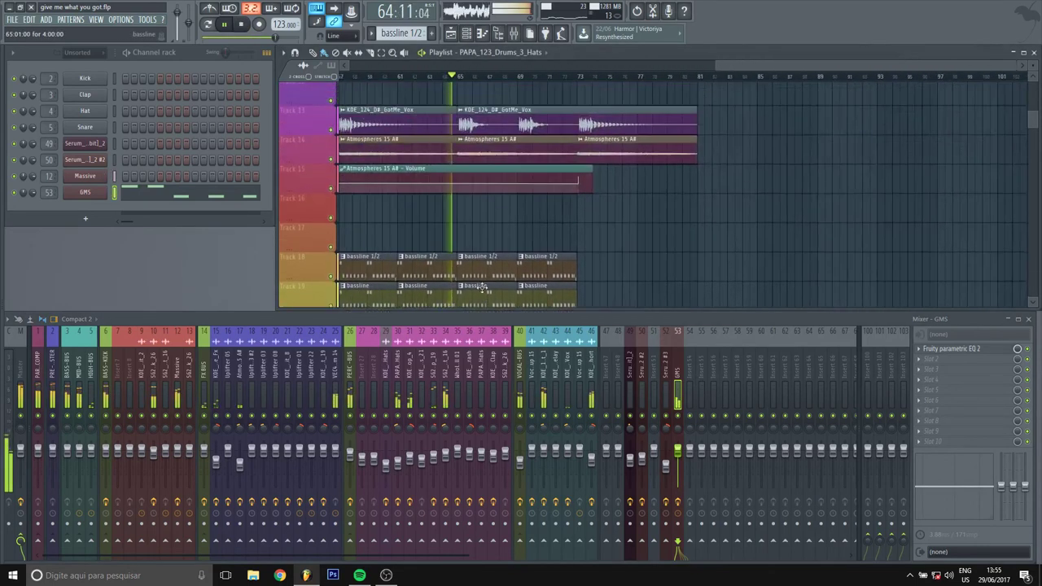
left_click(765, 216)
right_click(766, 216)
scroll(661, 236, "up", 4)
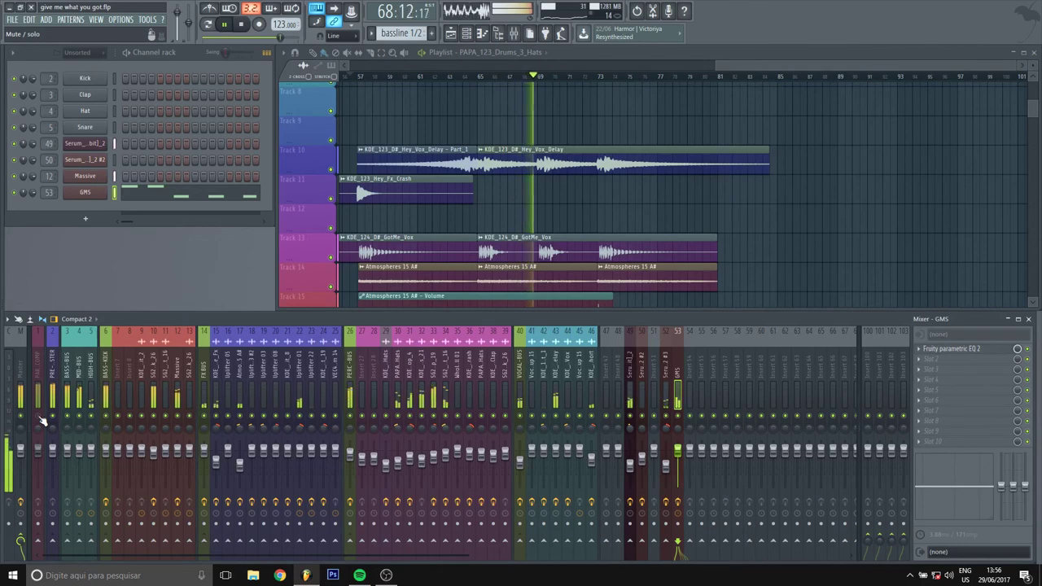
key("space")
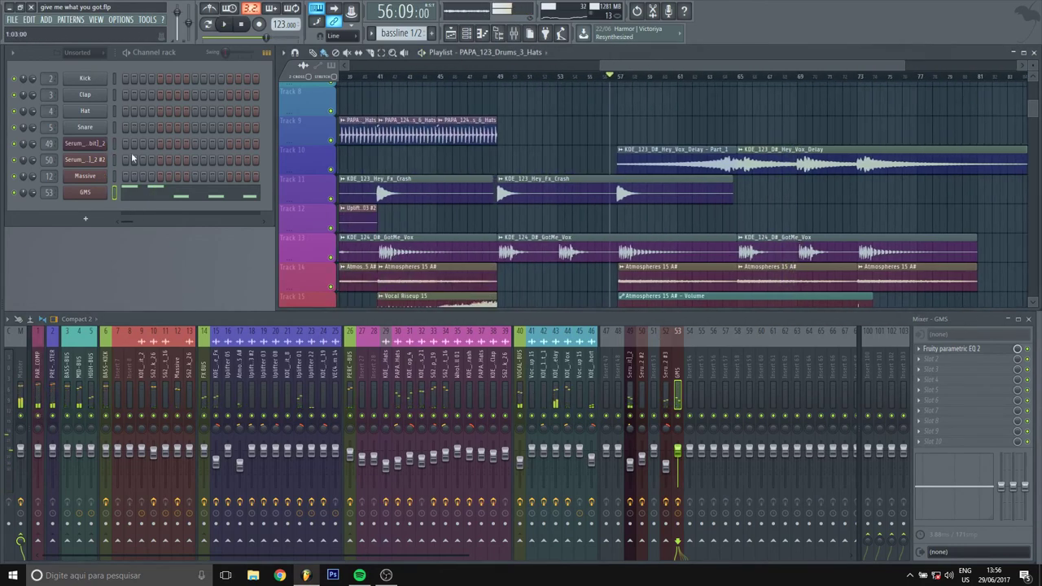
Solo the main bassline on Track 19 and set the playback loop from bar 49 to bar 57.
scroll(570, 155, "down", 6)
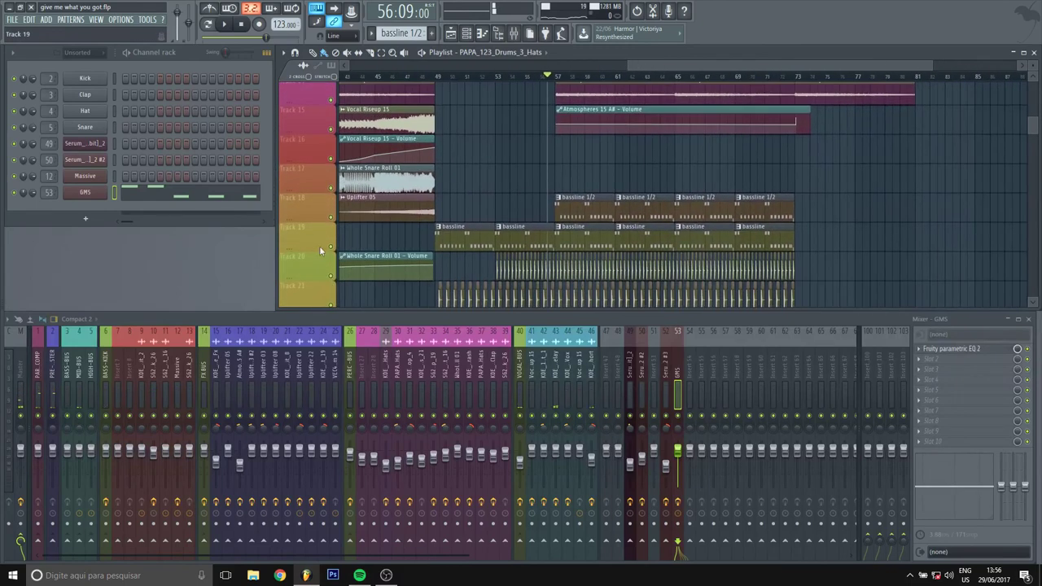
right_click(332, 248)
left_click_drag(438, 80, 555, 82)
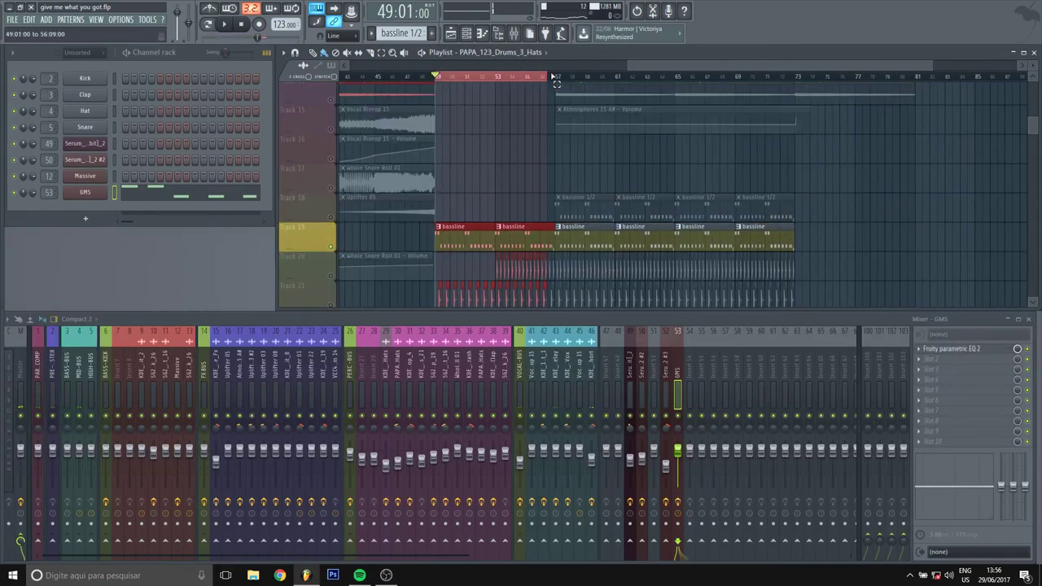
Add Fruity Fast Dist to slot 4 of the Massive mixer track and adjust its pre amp and threshold.
left_click(177, 368)
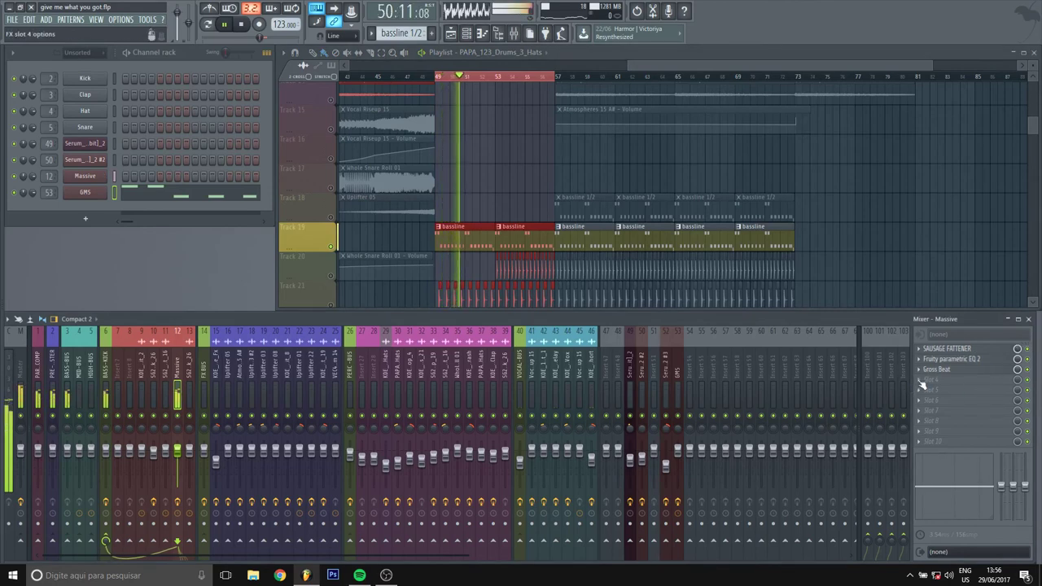
left_click(923, 384)
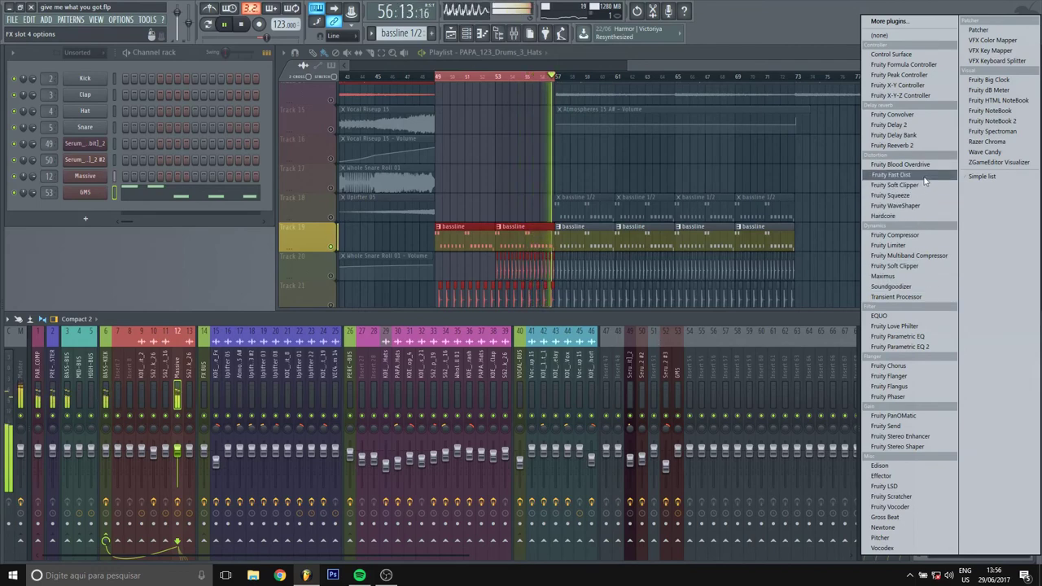
left_click(896, 175)
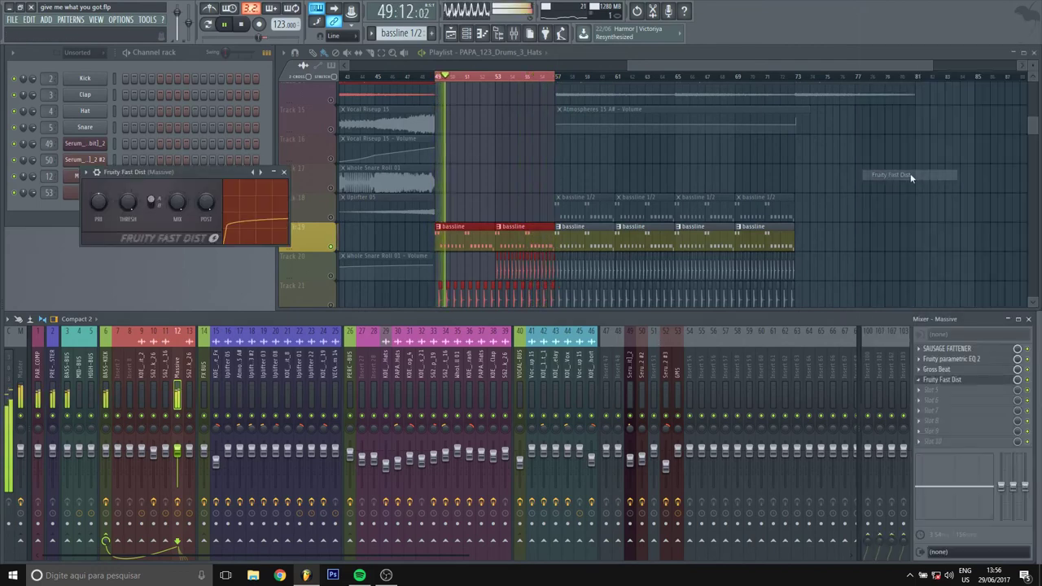
left_click_drag(236, 177, 278, 241)
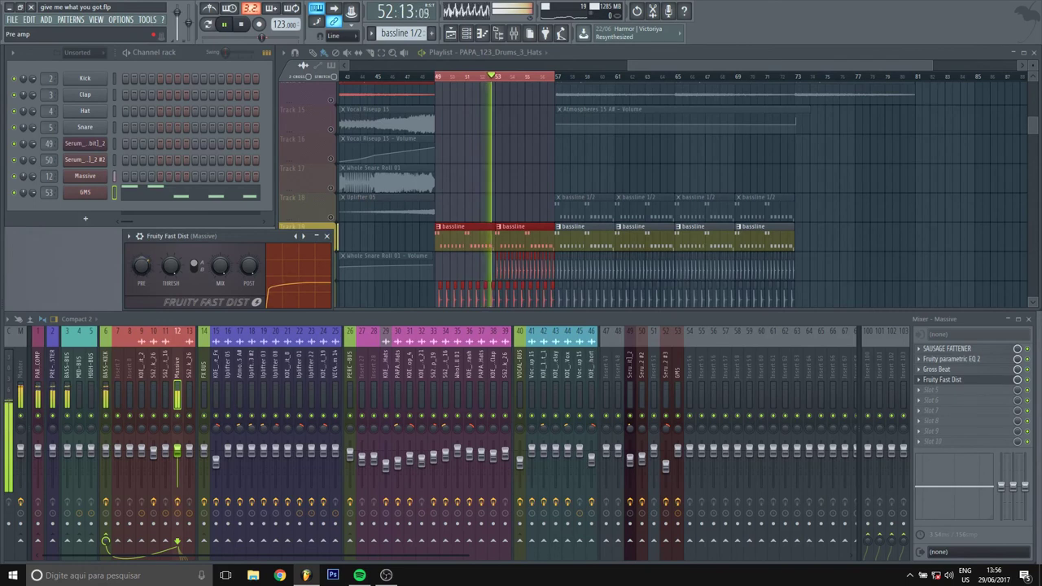
mouse_move(170, 267)
left_mouse_down()
mouse_move(170, 244)
mouse_move(170, 261)
left_mouse_up()
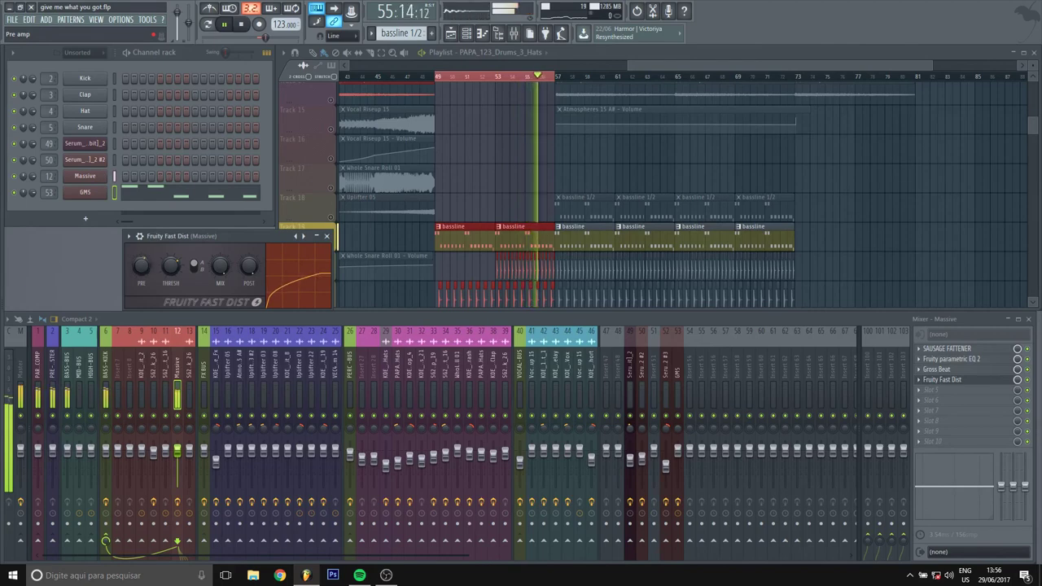
left_click(327, 237)
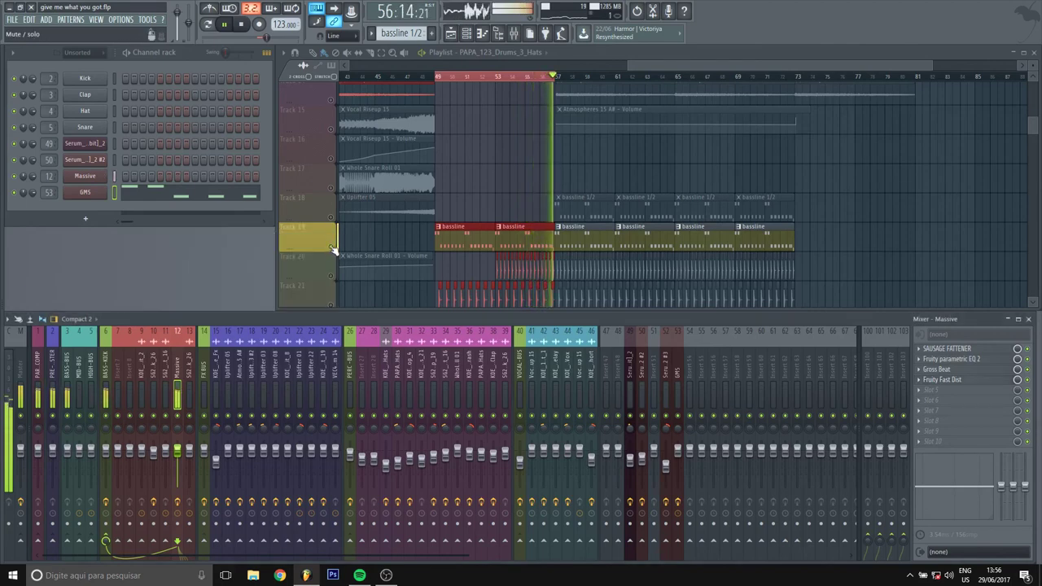
Unsolo Track 19, remove the loop selection, and play the full mix from just before bar 49.
right_click(331, 246)
right_click(332, 246)
right_click(331, 246)
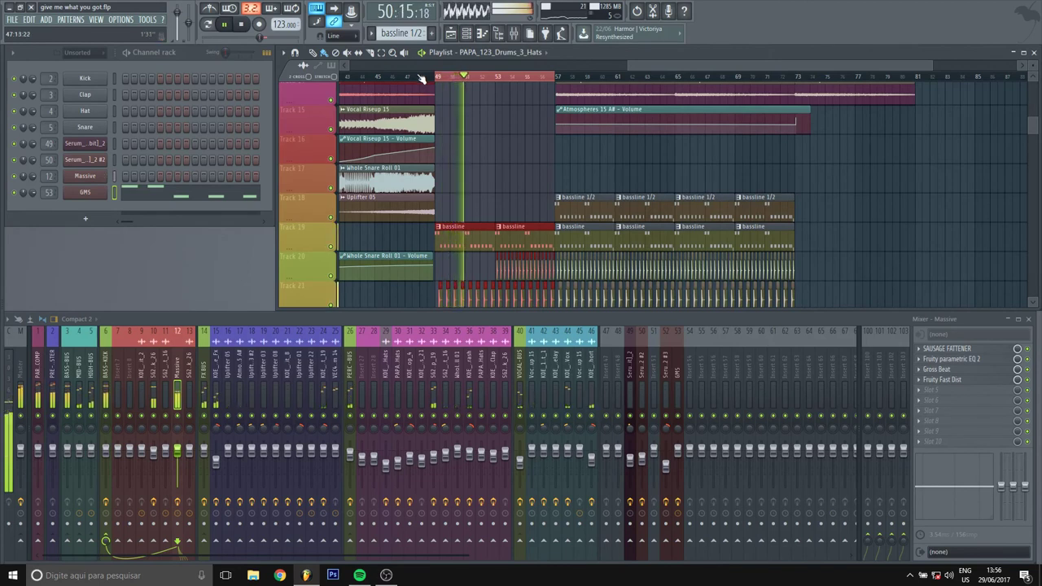
left_click(422, 78)
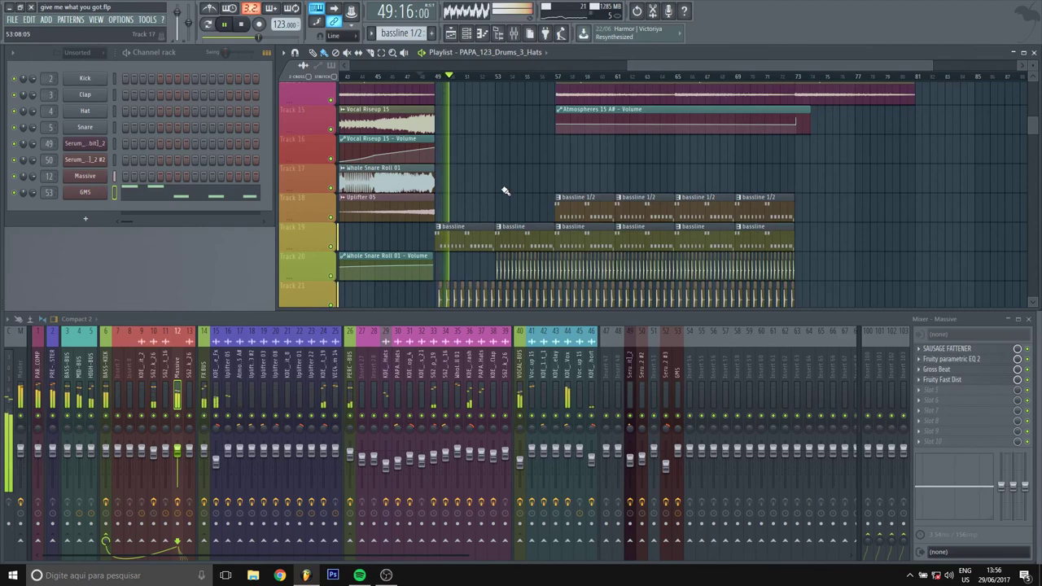
scroll(508, 193, "down", 2)
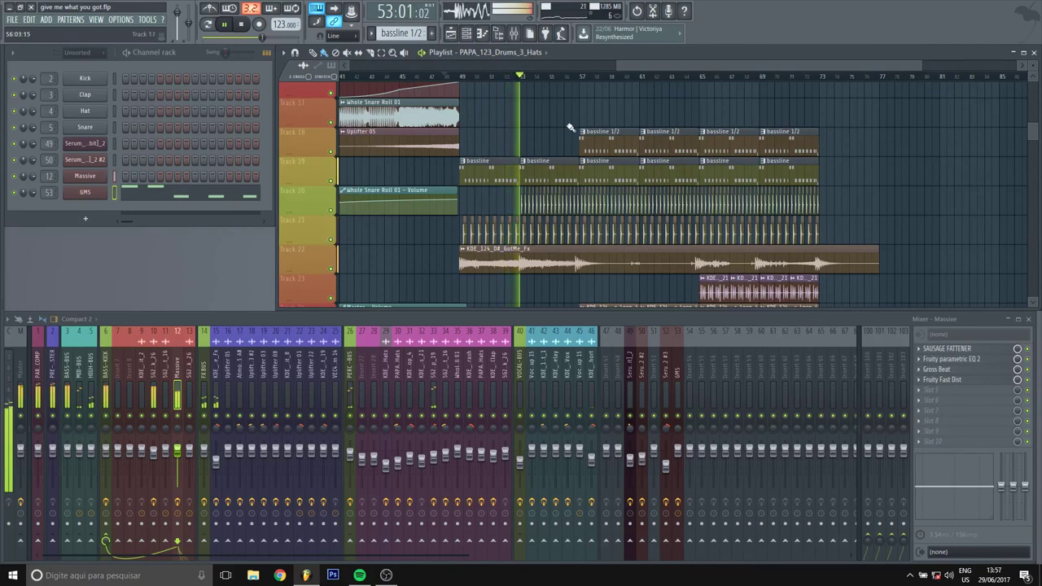
scroll(571, 128, "up", 6)
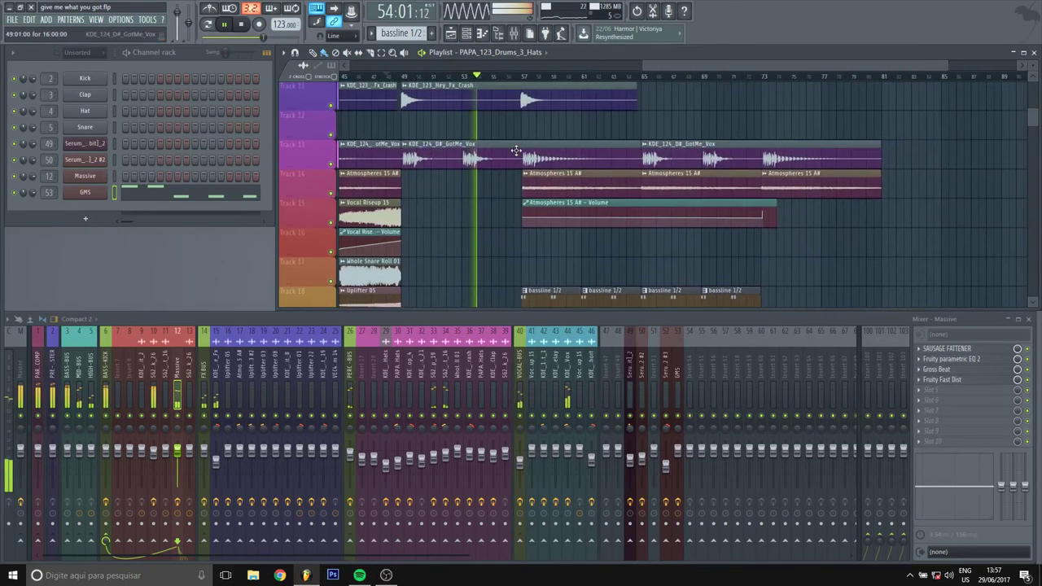
Enable Fruity parametric EQ 2 on the SG2_Kick_26 mixer track and check its Maximus settings.
left_click(153, 371)
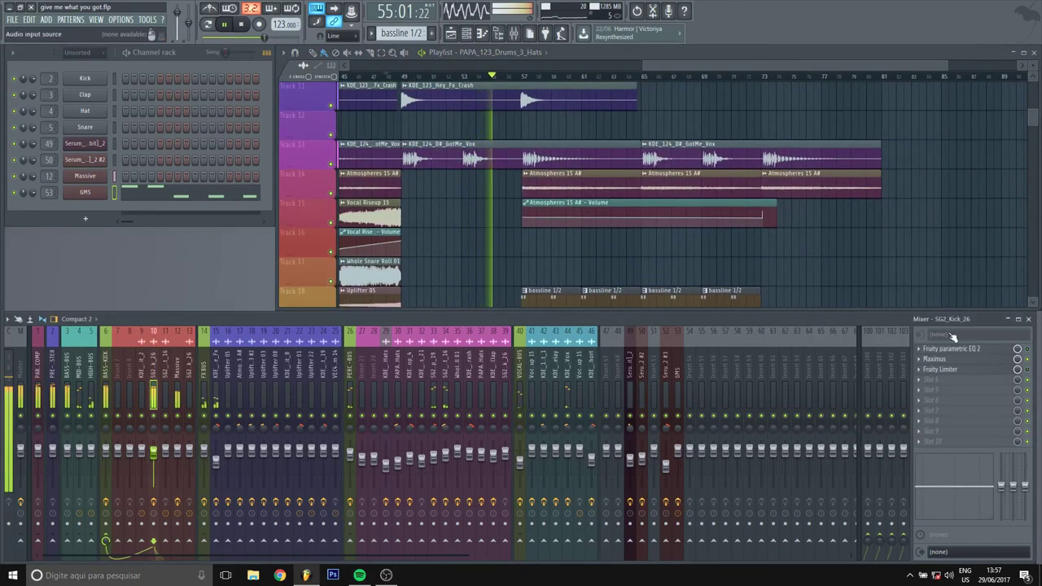
left_click(965, 349)
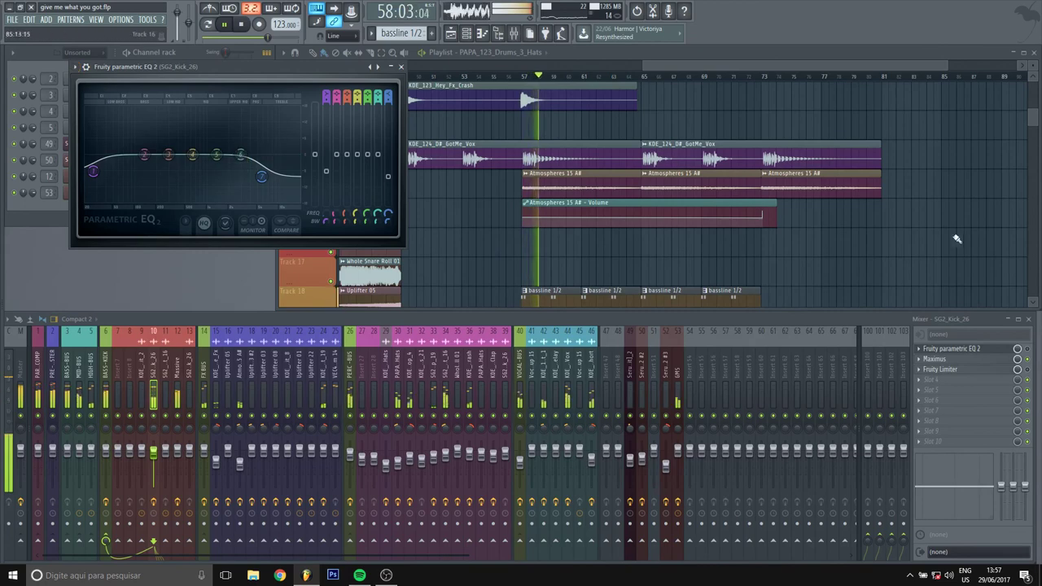
left_click(1028, 349)
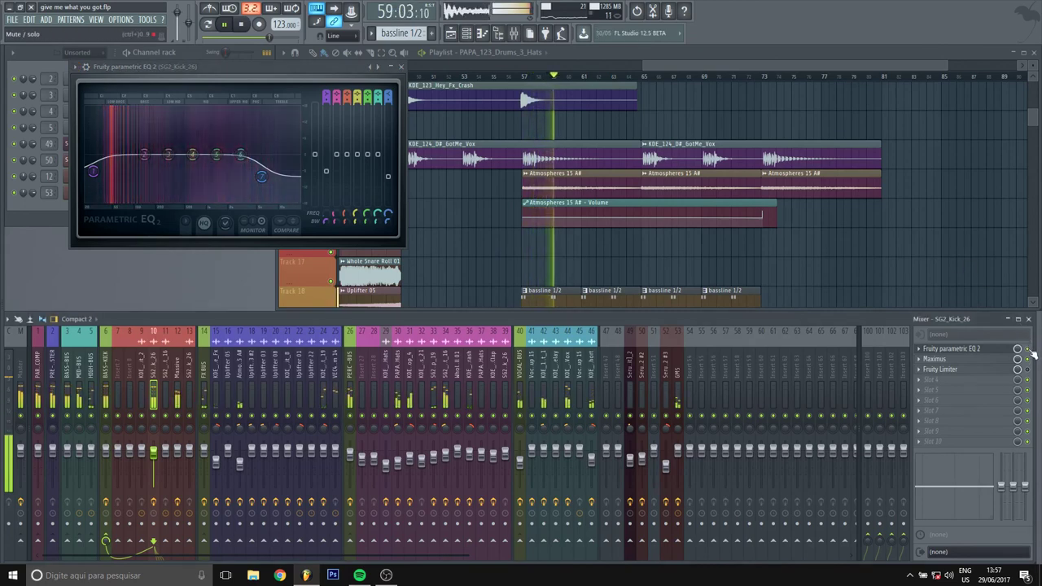
left_click(984, 361)
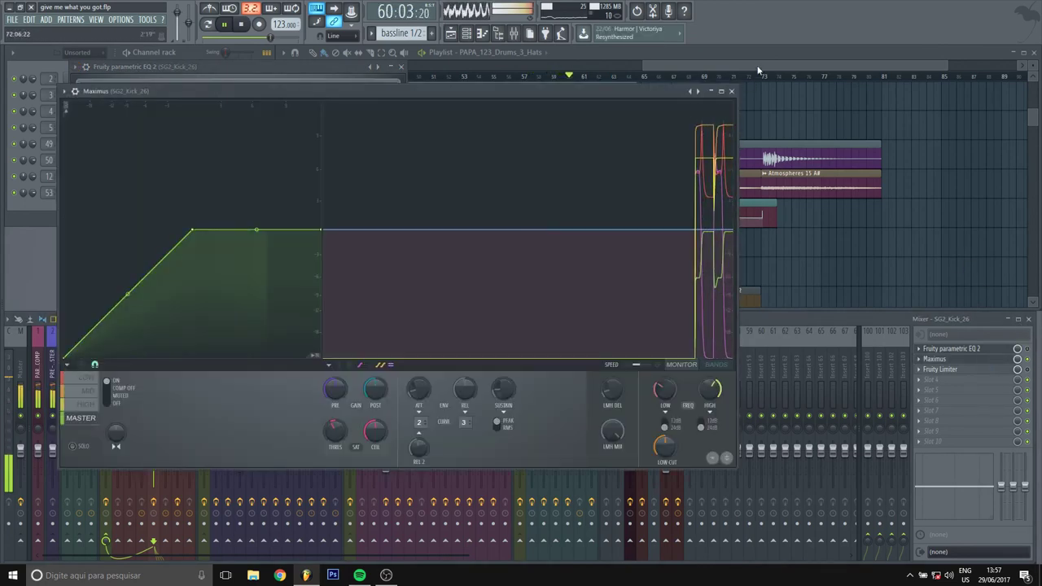
left_click(733, 92)
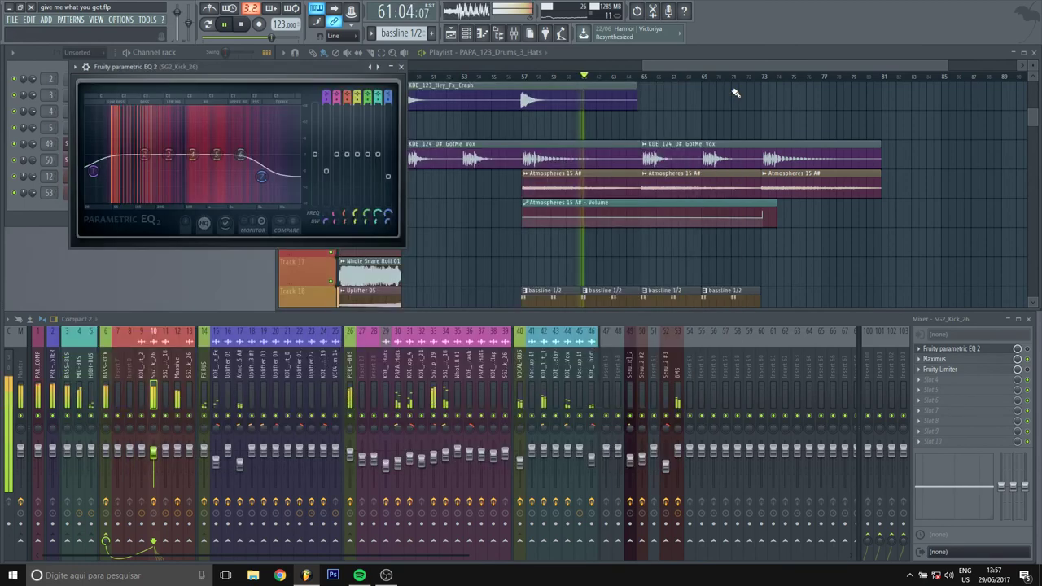
left_click(403, 67)
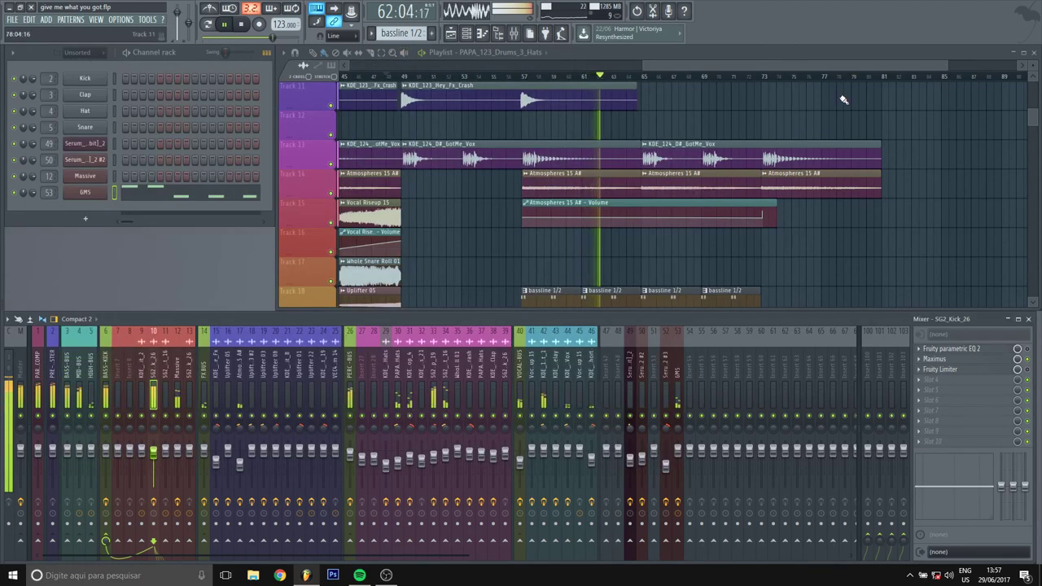
Stop playback and review the Fruity Fast Dist settings on the Massive mixer track.
scroll(610, 167, "up", 2)
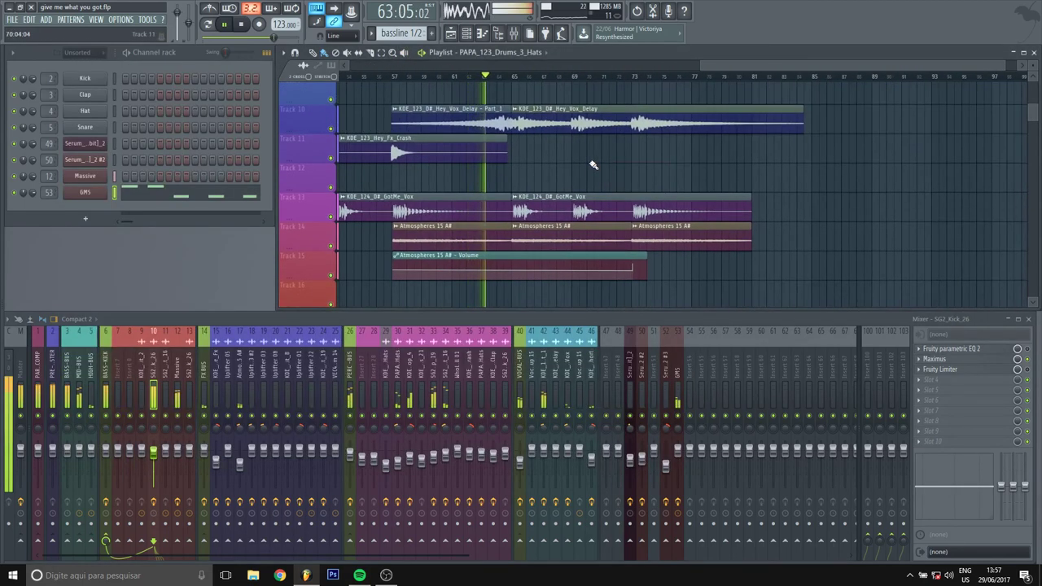
left_click(245, 26)
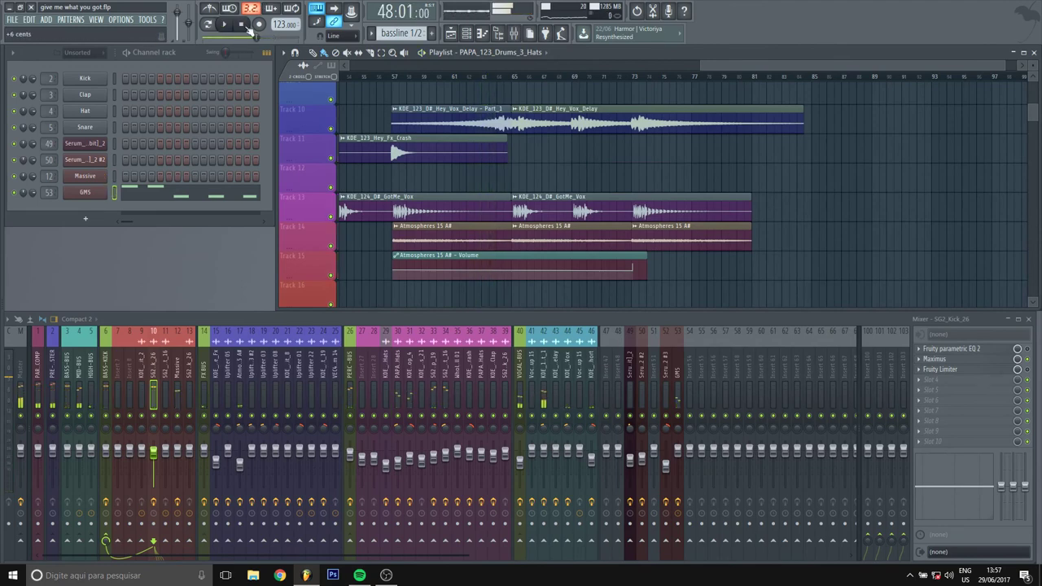
left_click(179, 373)
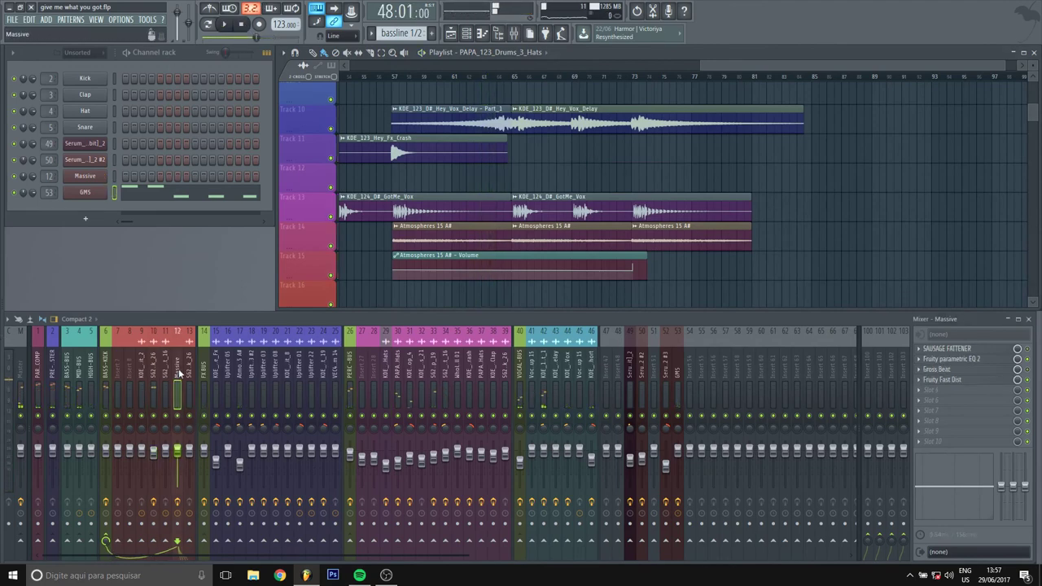
scroll(502, 223, "down", 5)
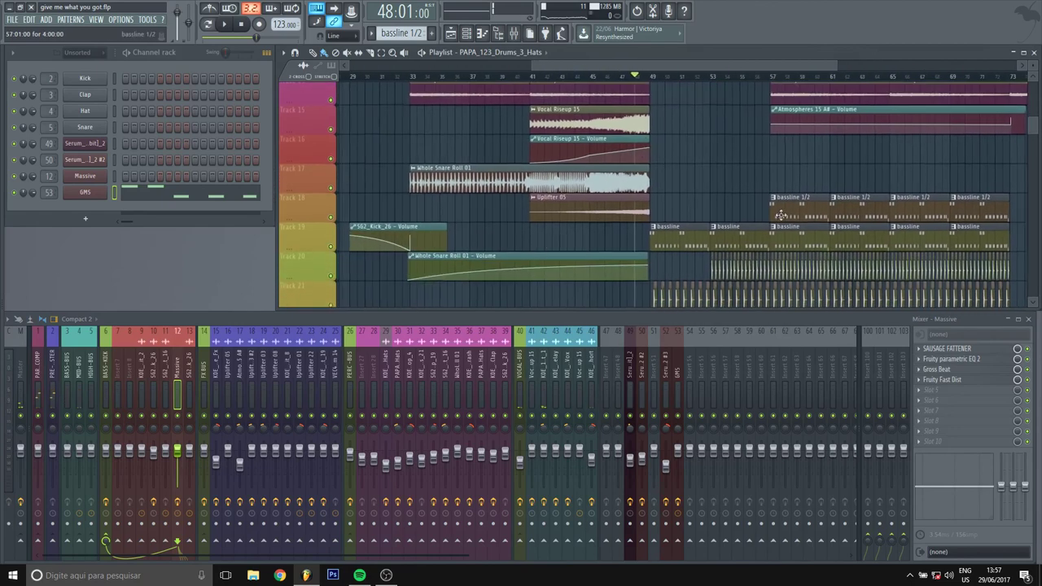
left_click(965, 381)
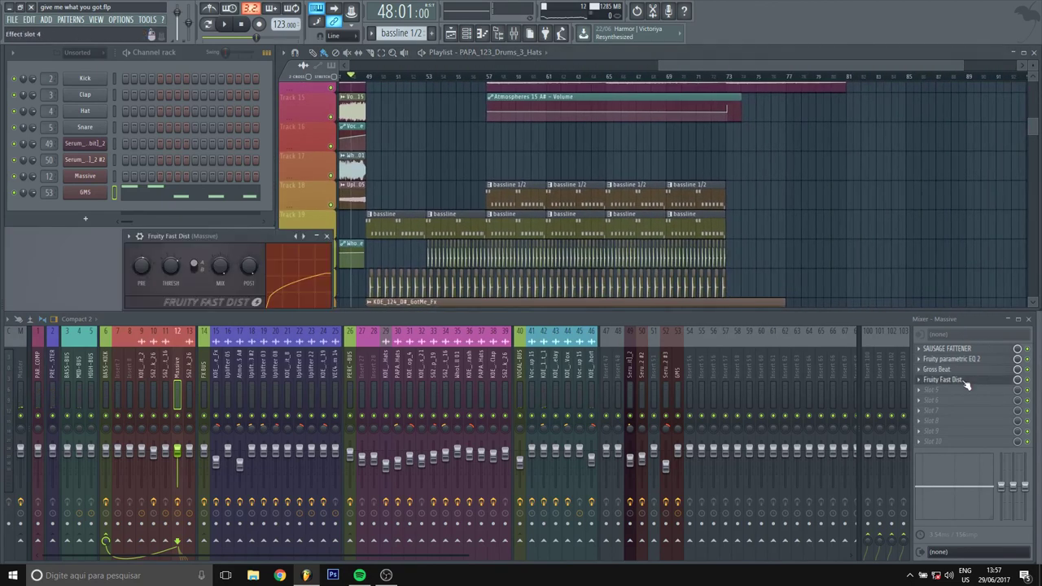
left_click_drag(211, 235, 230, 207)
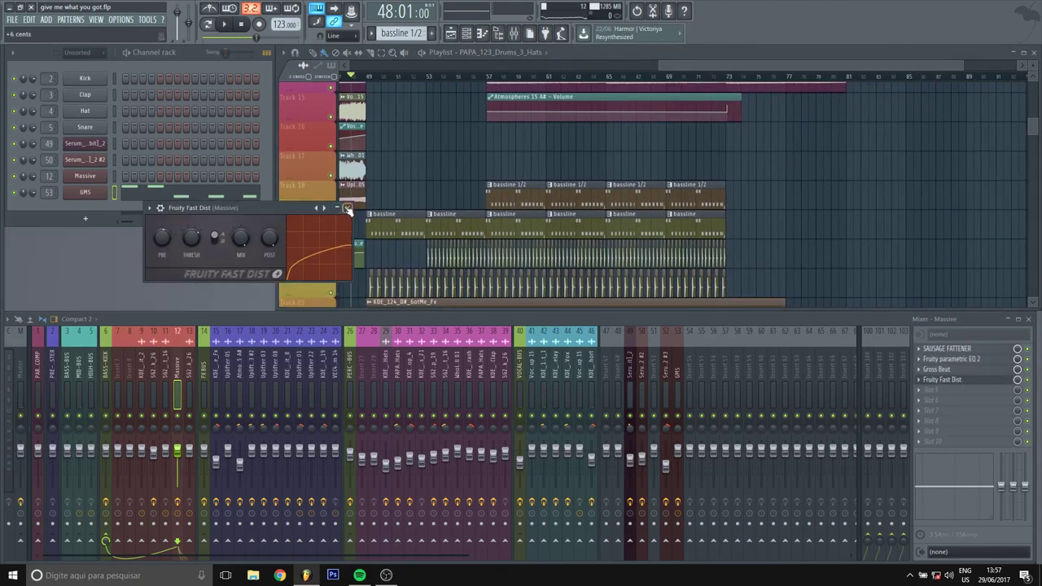
left_click(347, 209)
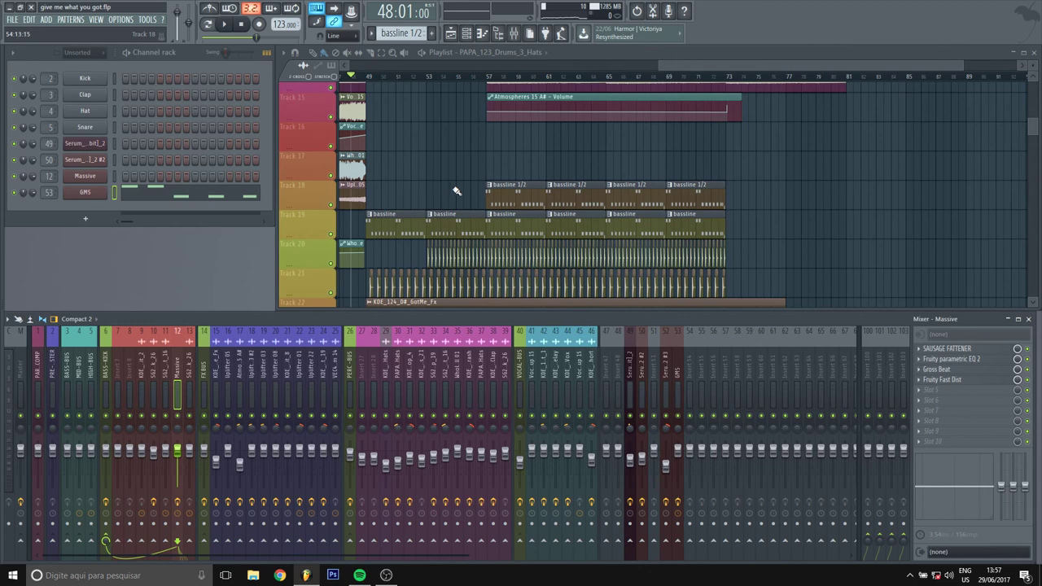
left_click_drag(494, 168, 693, 174)
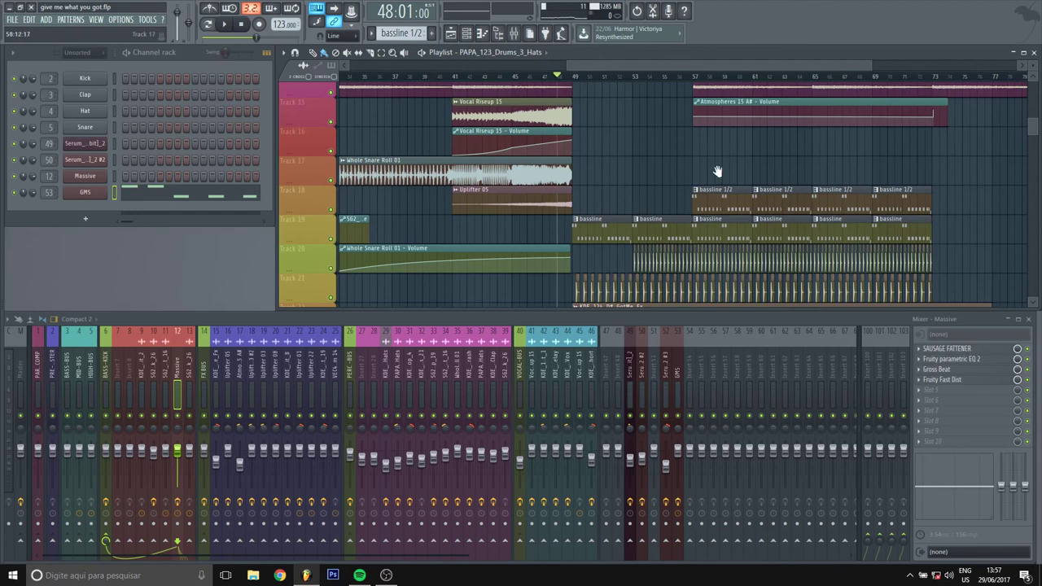
scroll(718, 171, "down", 3)
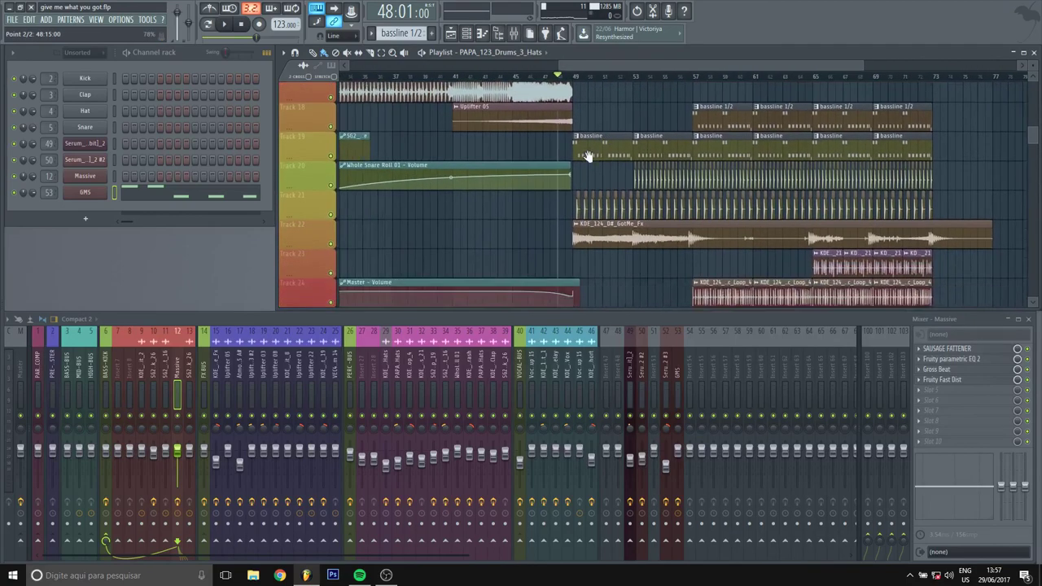
left_click_drag(588, 154, 487, 140)
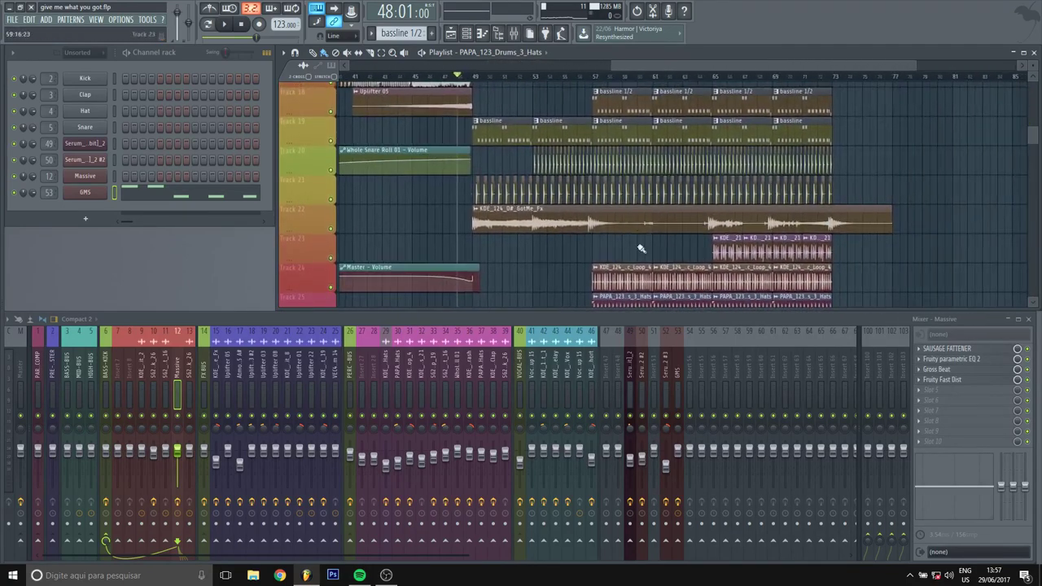
scroll(641, 248, "down", 6)
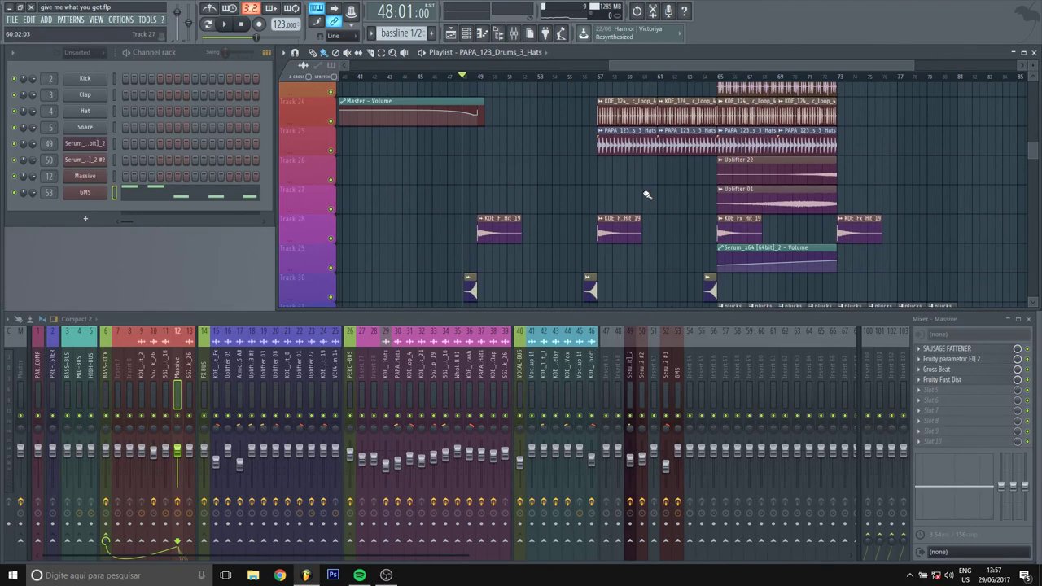
left_click_drag(580, 193, 461, 224)
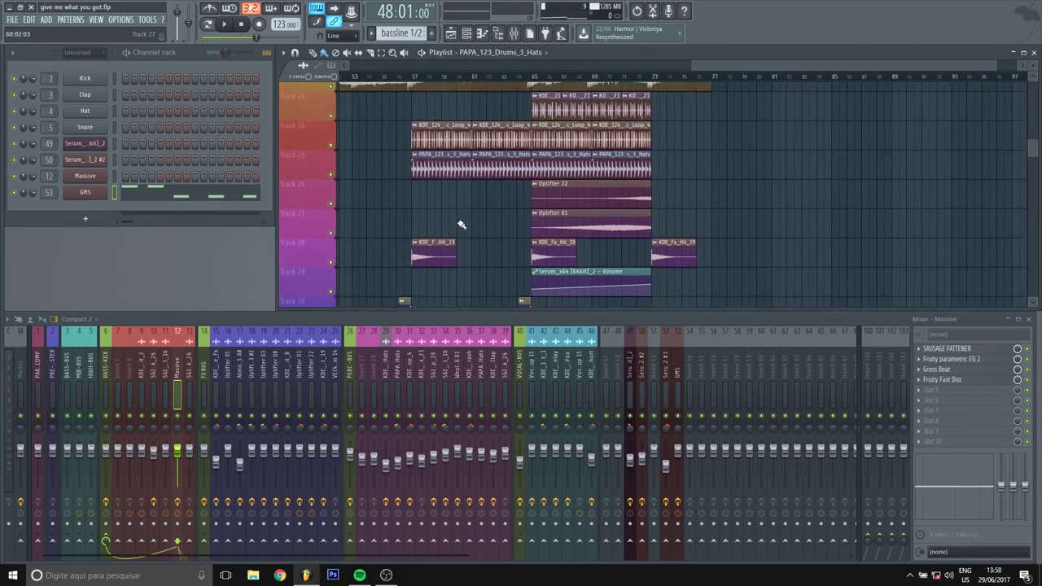